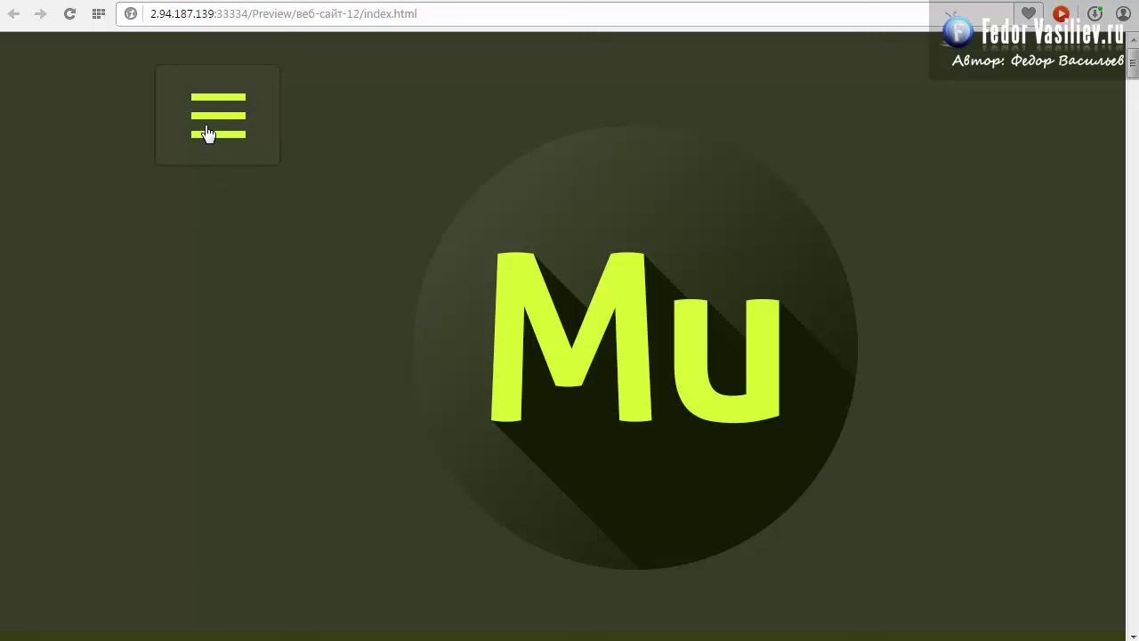
Step: Open and close the sidebar menu twice in the browser preview to examine its layout and labels
left_click(206, 133)
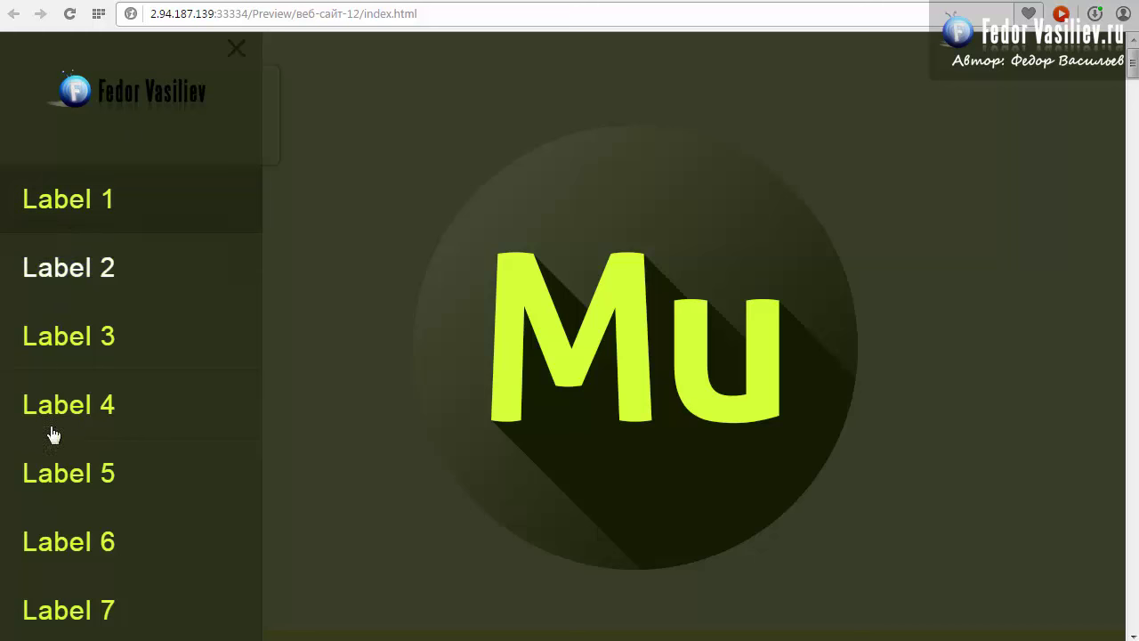
left_click(236, 51)
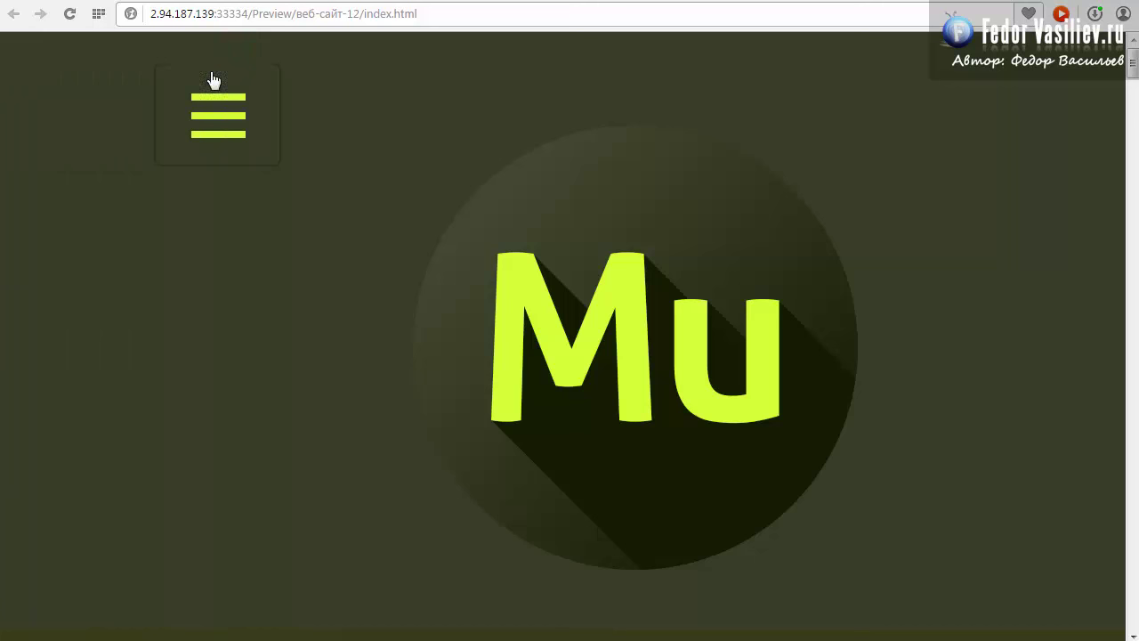
left_click(211, 96)
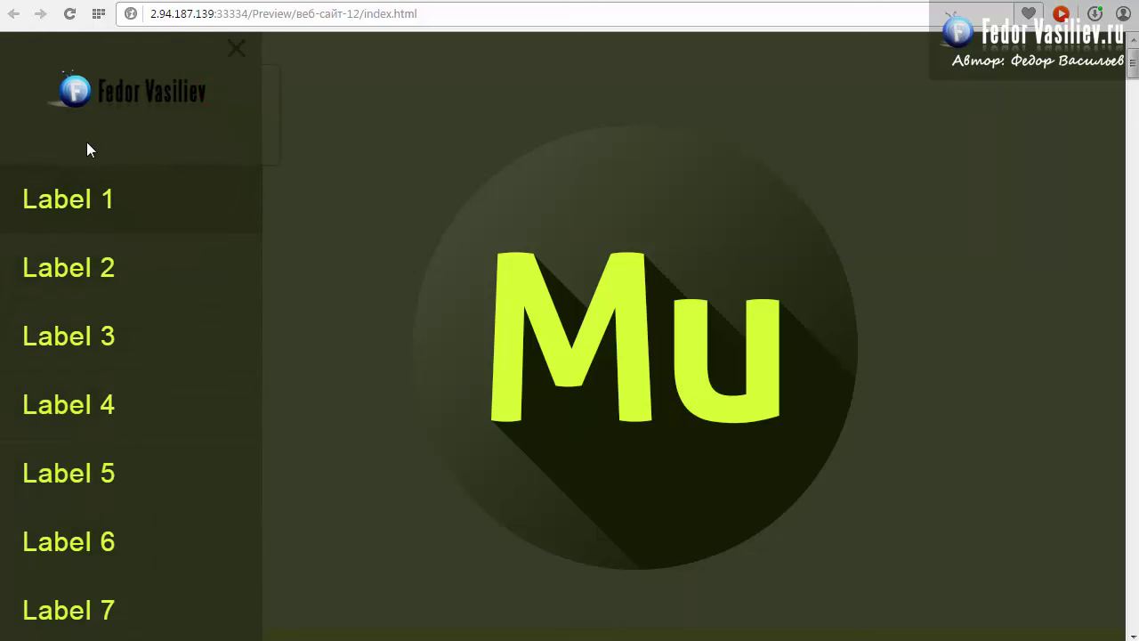
left_click(235, 47)
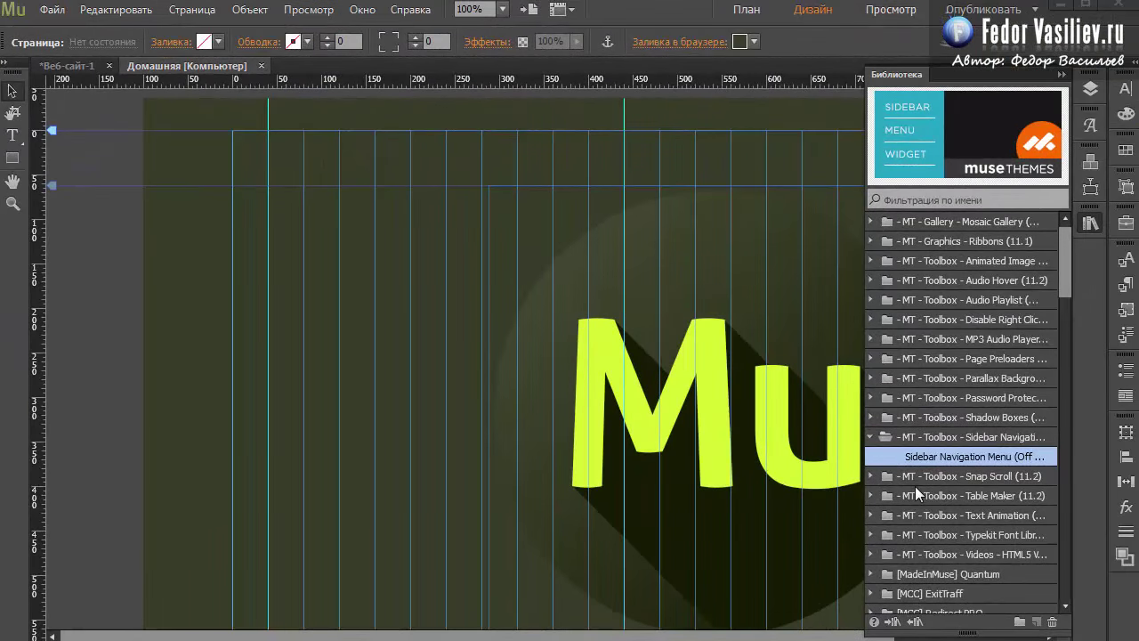
Step: Place the Sidebar Navigation Menu widget from the MT Toolbox library in the upper-left area of the Домашняя page in Adobe Muse
left_click_drag(926, 460, 277, 153)
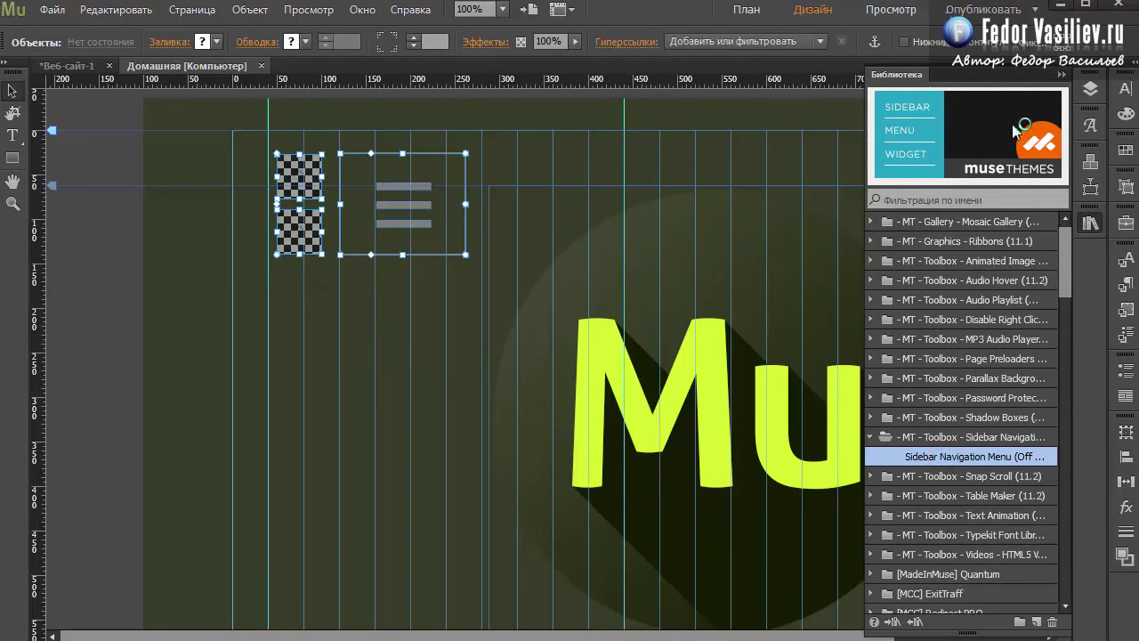
left_click(1061, 77)
left_click(385, 281)
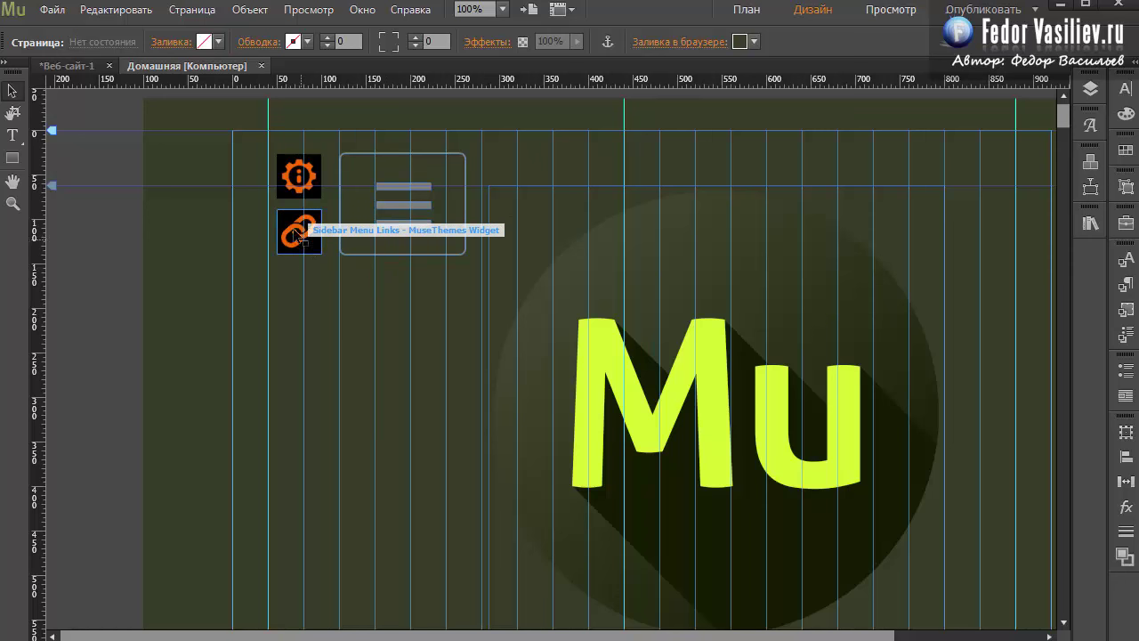
Step: Move the widget's two settings icons to the right of the menu button, and align the button and icons with the page's top edge
left_click_drag(263, 160, 326, 262)
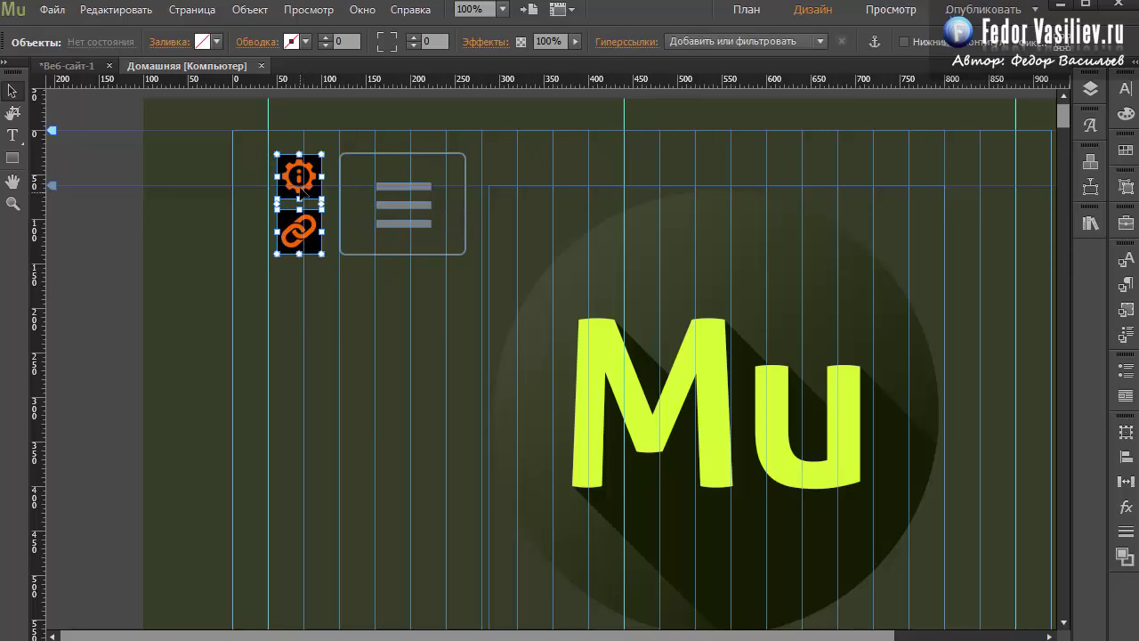
left_click_drag(301, 187, 495, 178)
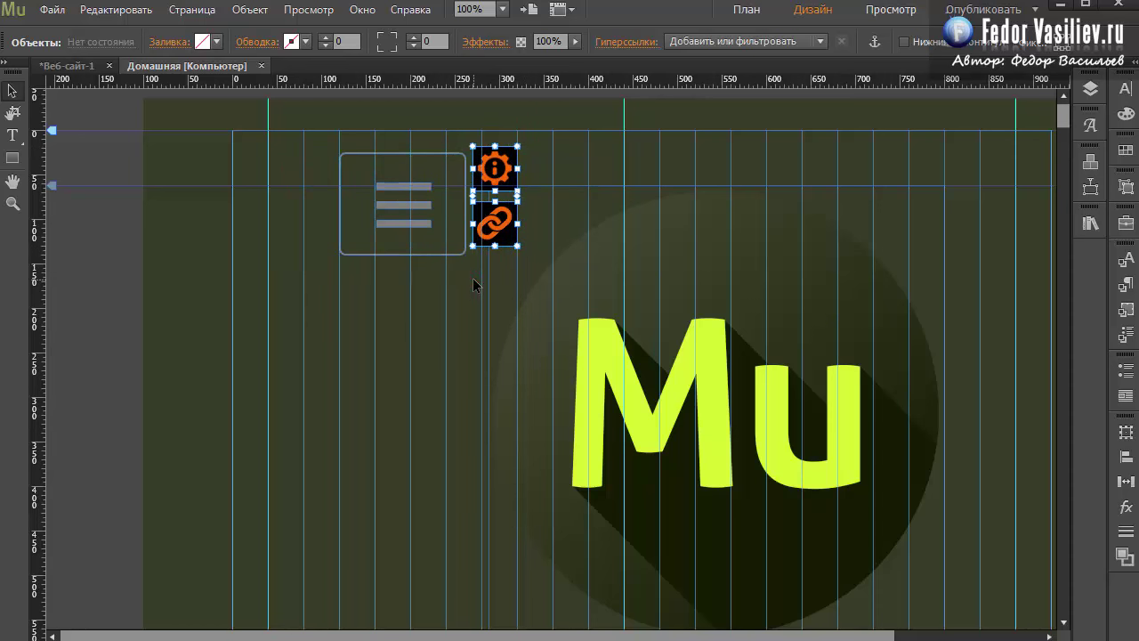
left_click_drag(409, 208, 391, 191)
left_click(494, 225)
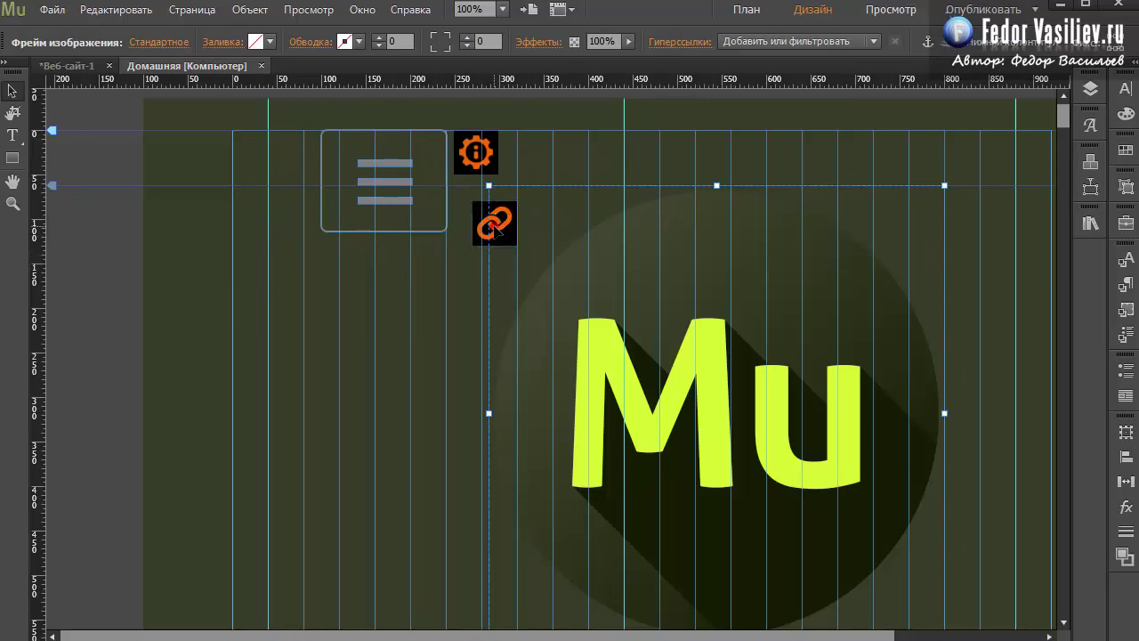
mouse_move(494, 225)
left_mouse_down()
mouse_move(469, 206)
mouse_move(485, 212)
left_mouse_up()
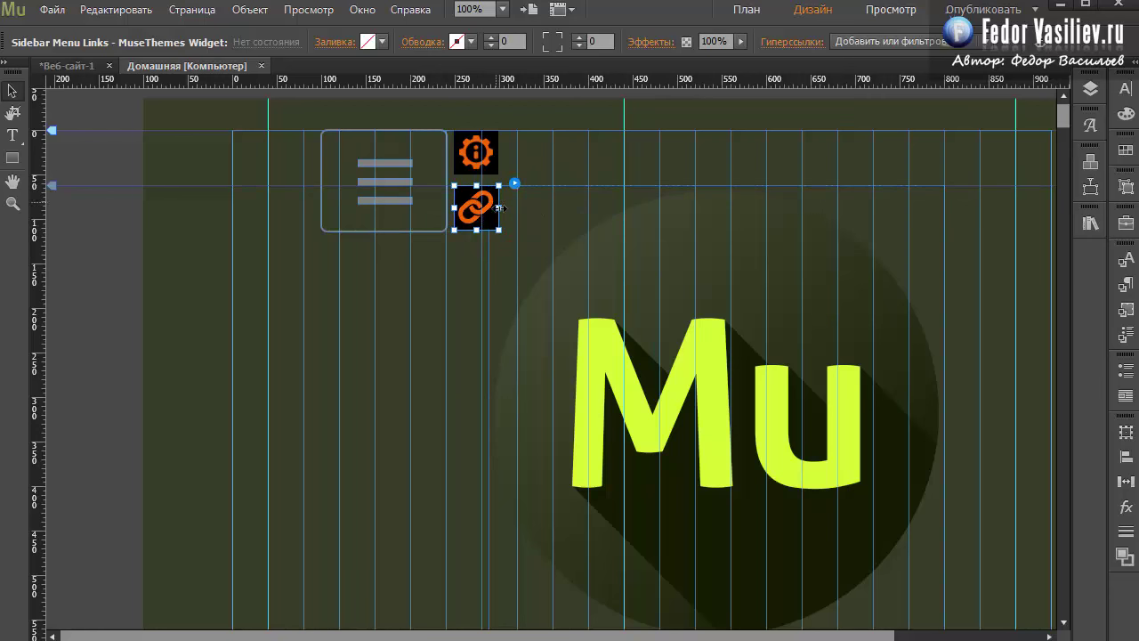
left_click(558, 169)
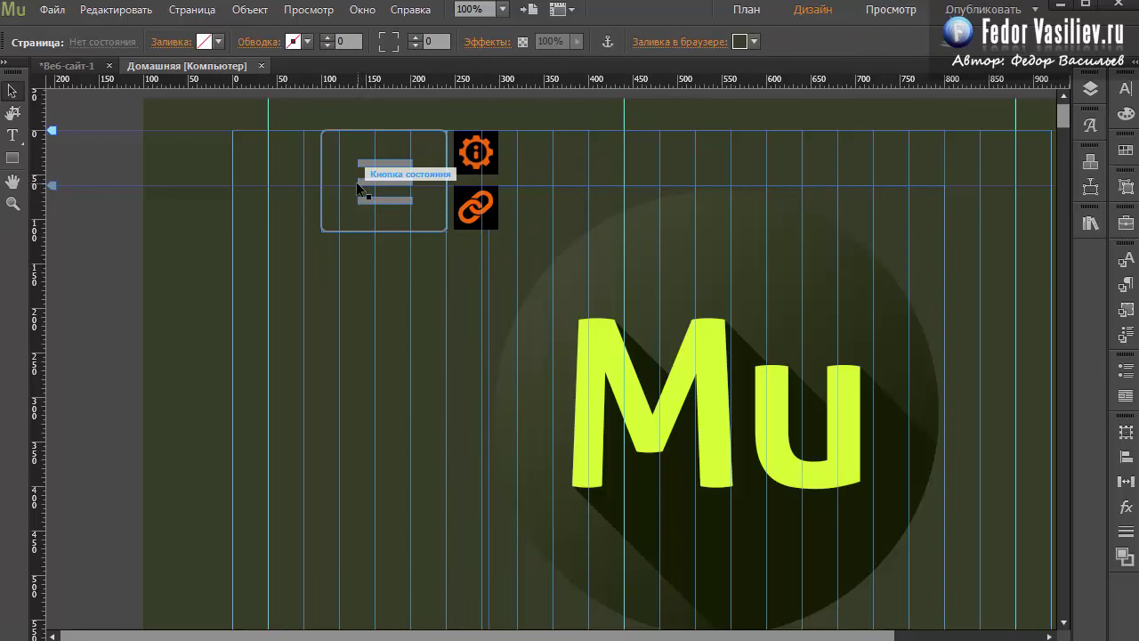
Step: Preview the page with the new menu button in the browser and return to Adobe Muse
left_click(50, 11)
left_click(123, 310)
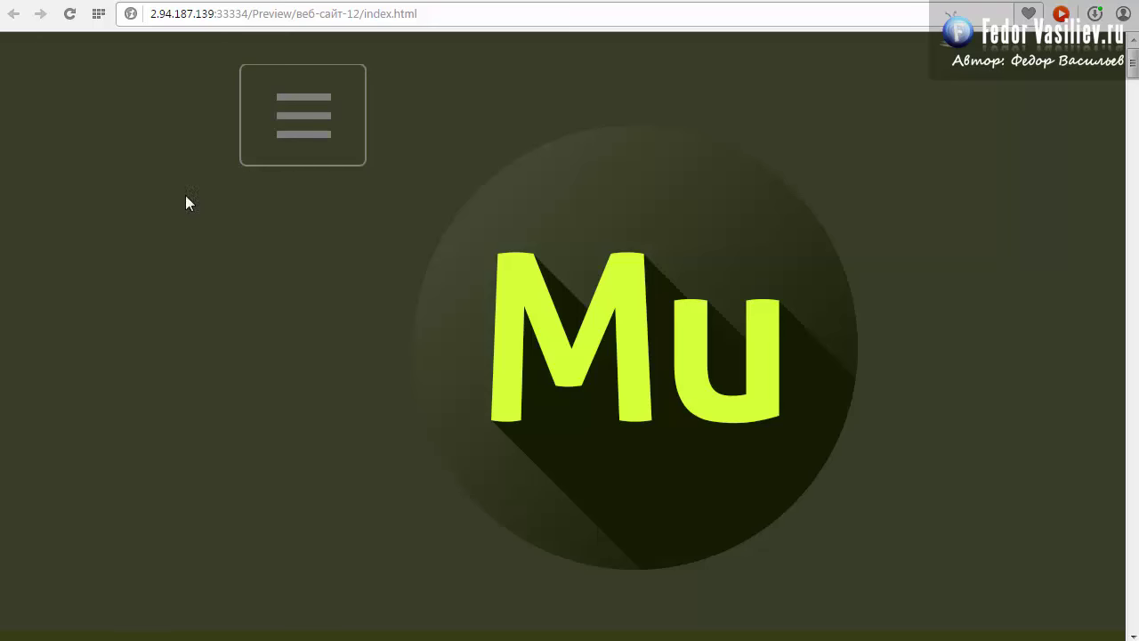
key("alt+Tab")
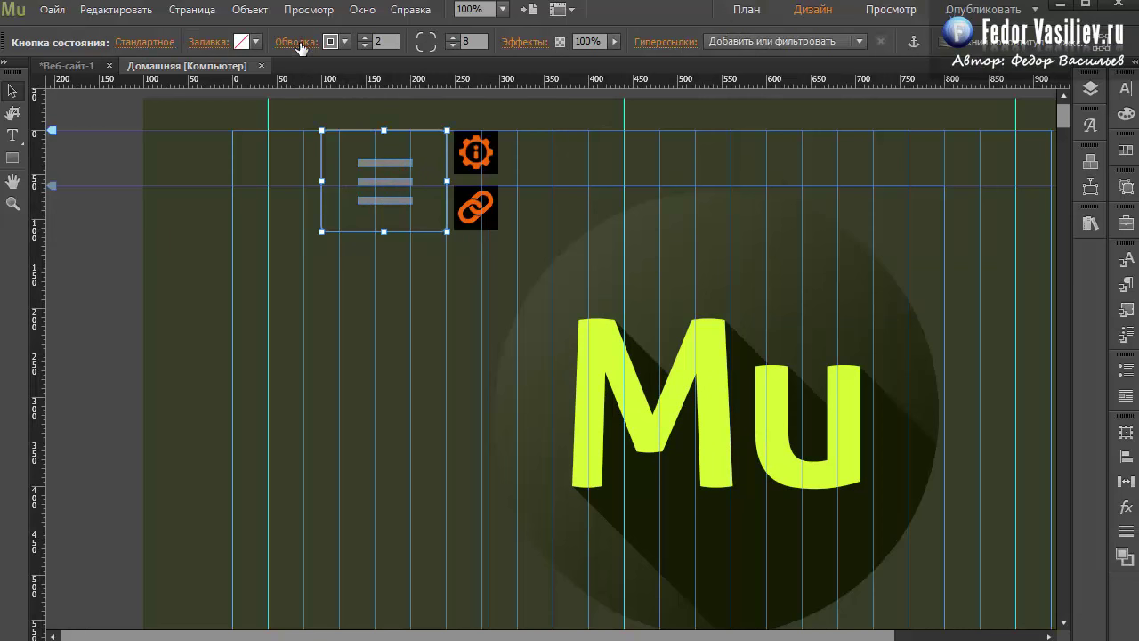
Step: Set the menu button's stroke colour to 151A00, sampled from the dark shadow of the Mu logo
left_click(331, 42)
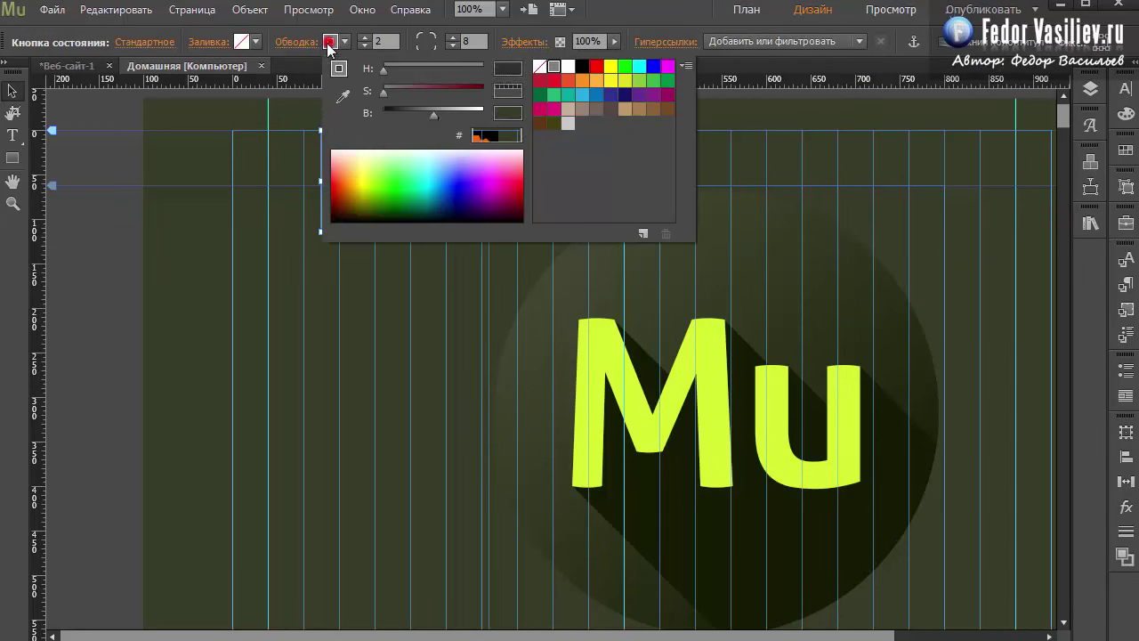
left_click(342, 97)
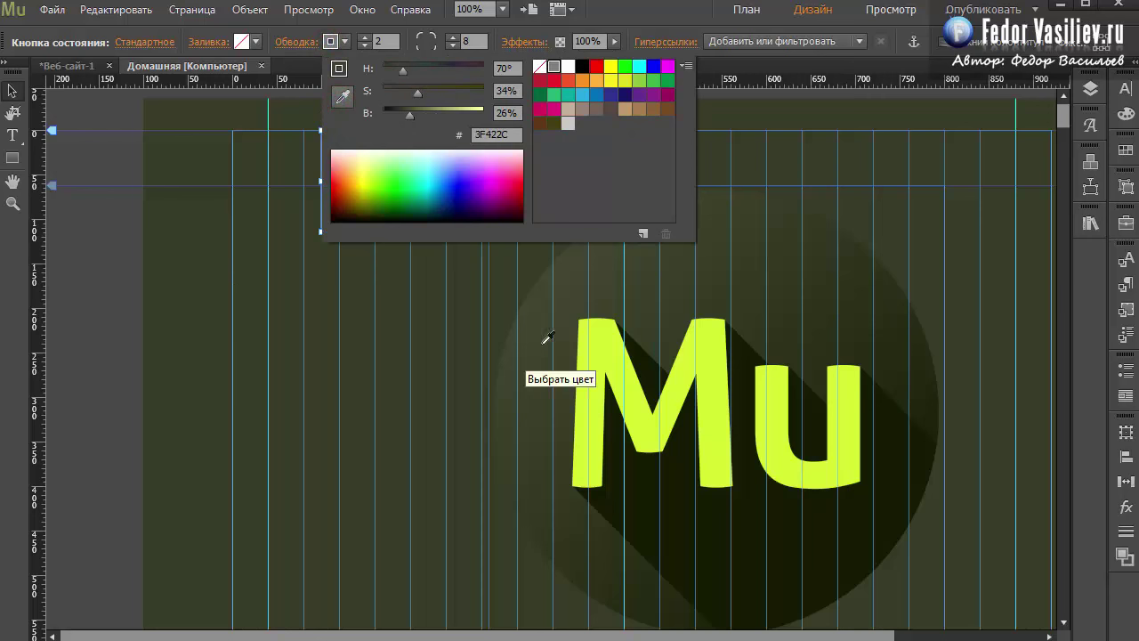
left_click(812, 525)
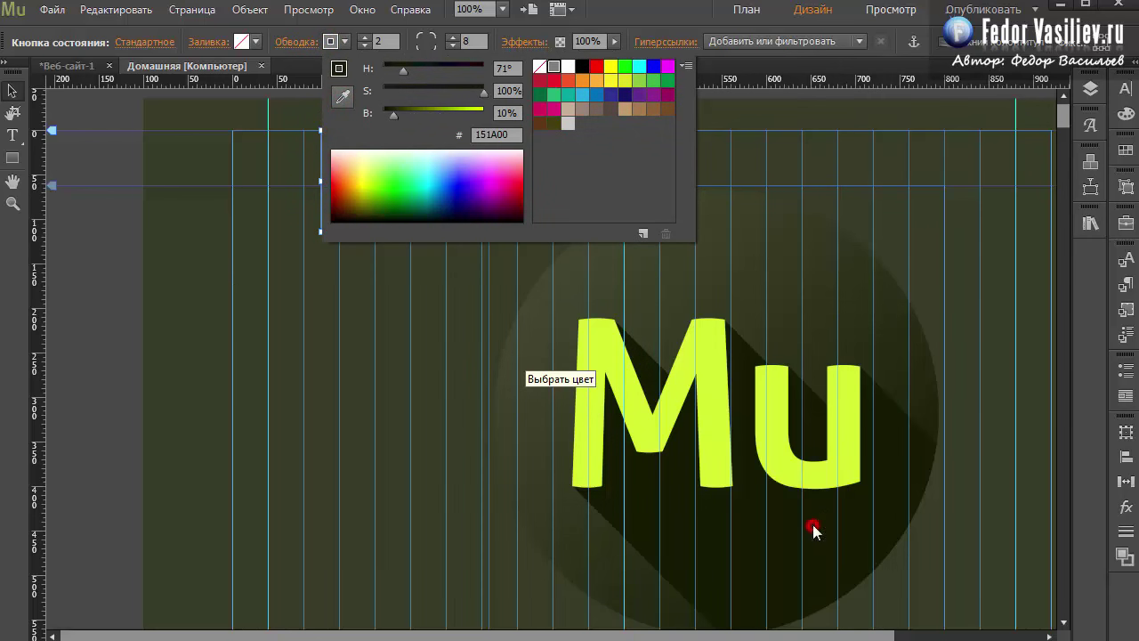
left_click(610, 11)
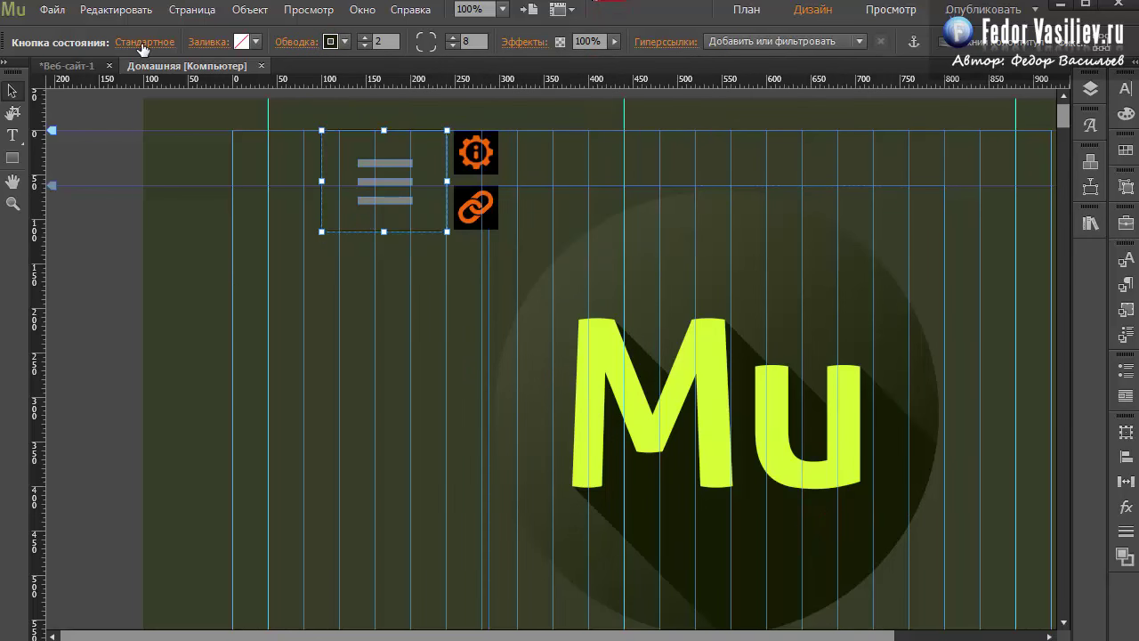
Step: For the menu button's Курсор над кнопкой state, sample the logo shadow colour 151A00 as the fill and brighten it to olive green
left_click(142, 43)
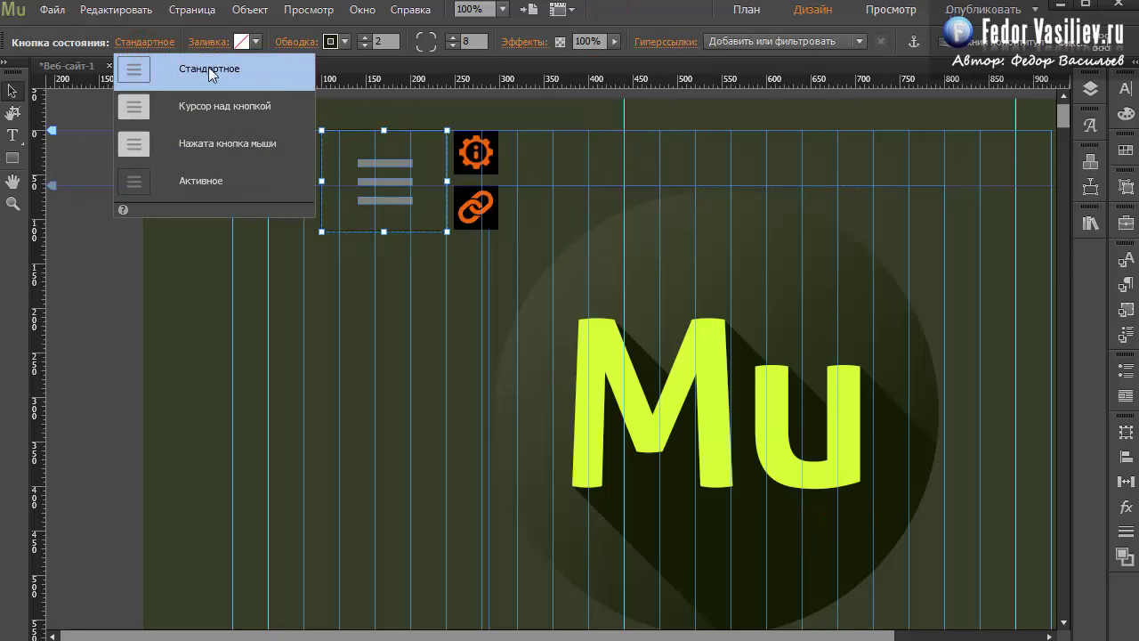
left_click(199, 108)
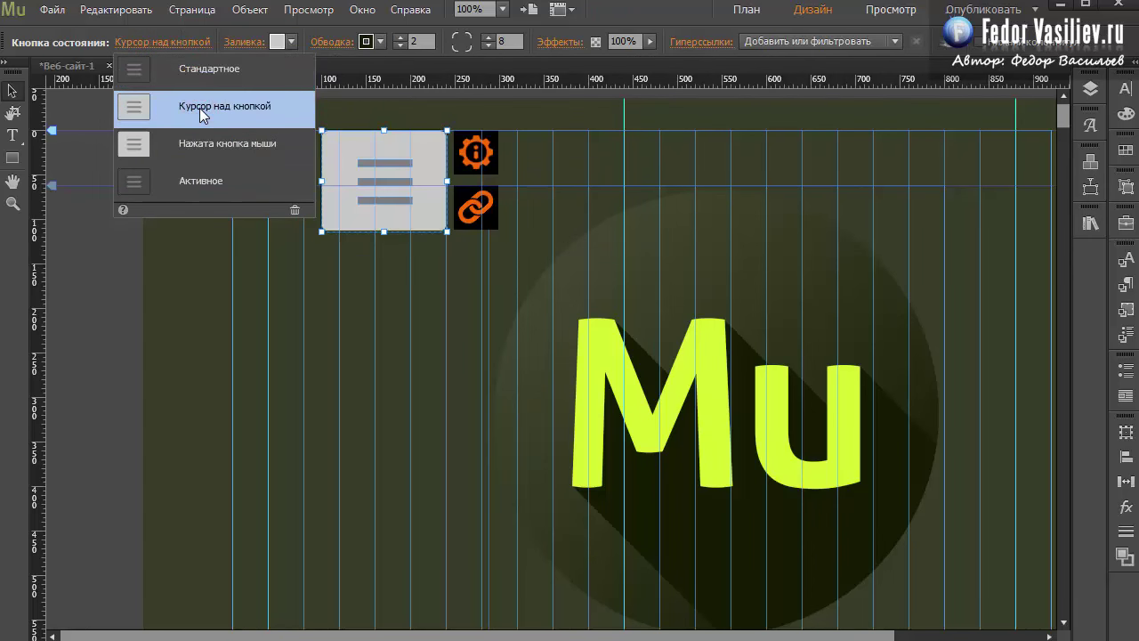
left_click(277, 42)
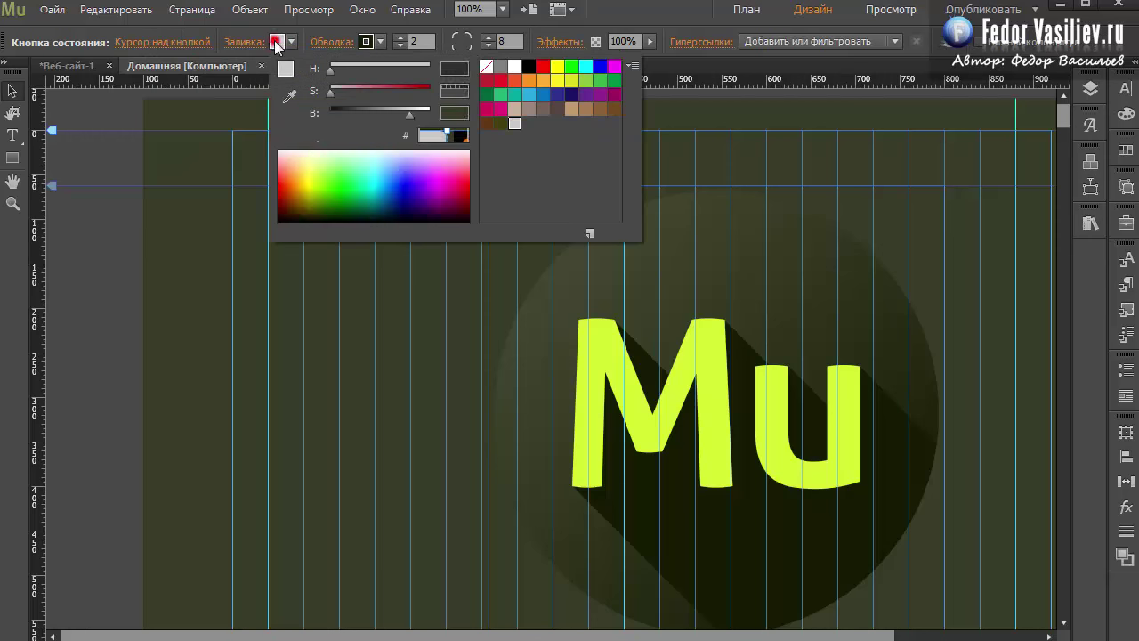
left_click(289, 96)
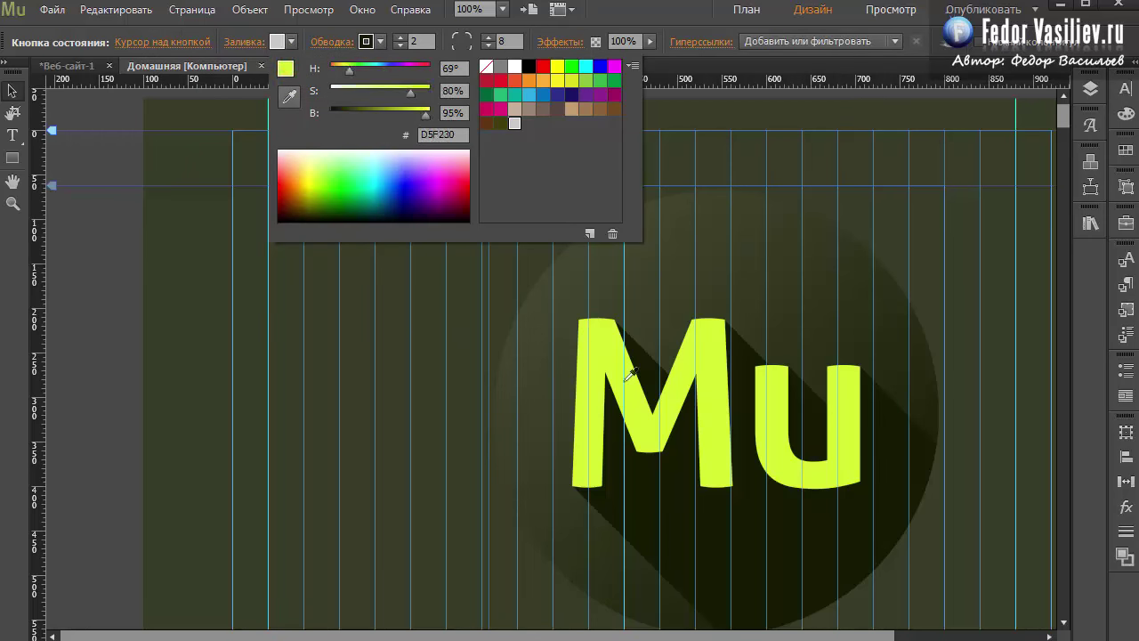
left_click(800, 524)
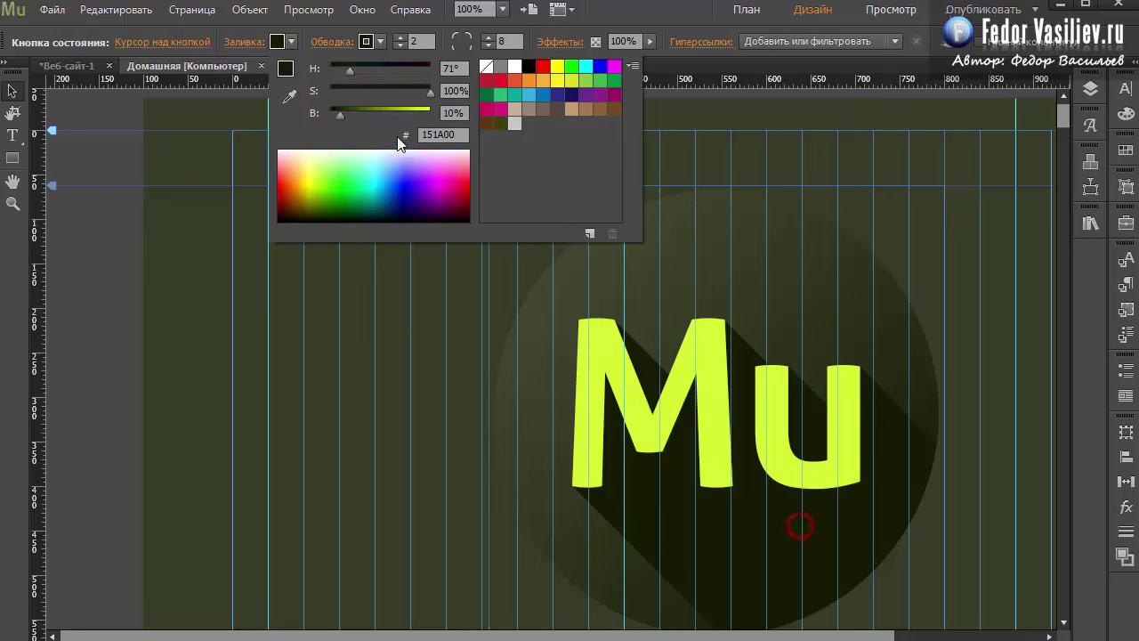
left_click(364, 110)
left_click(596, 17)
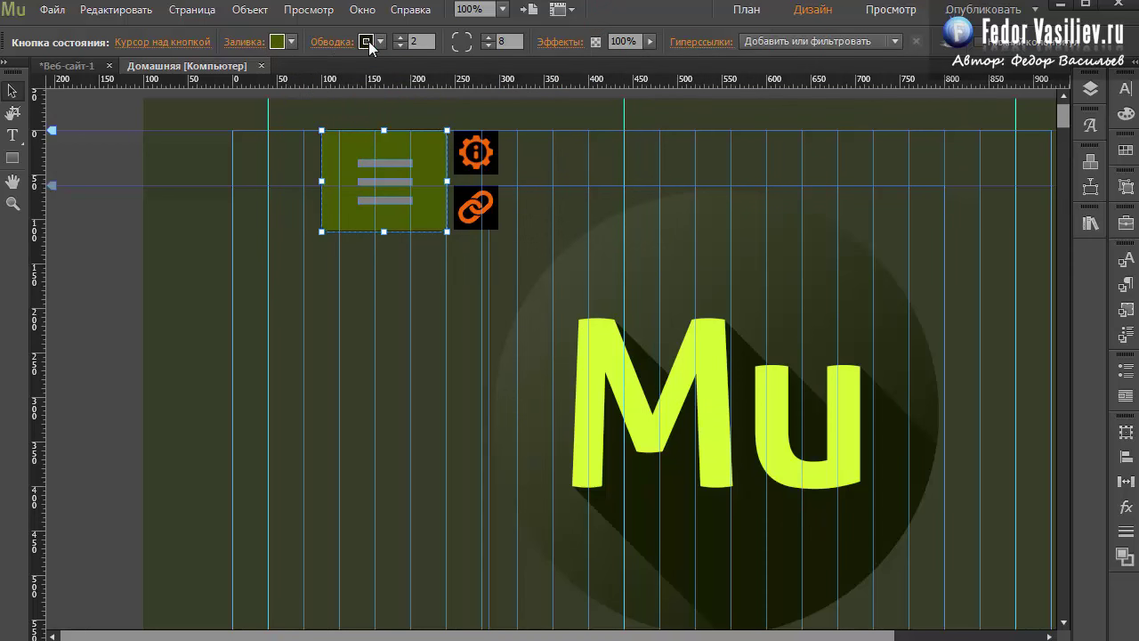
left_click(366, 41)
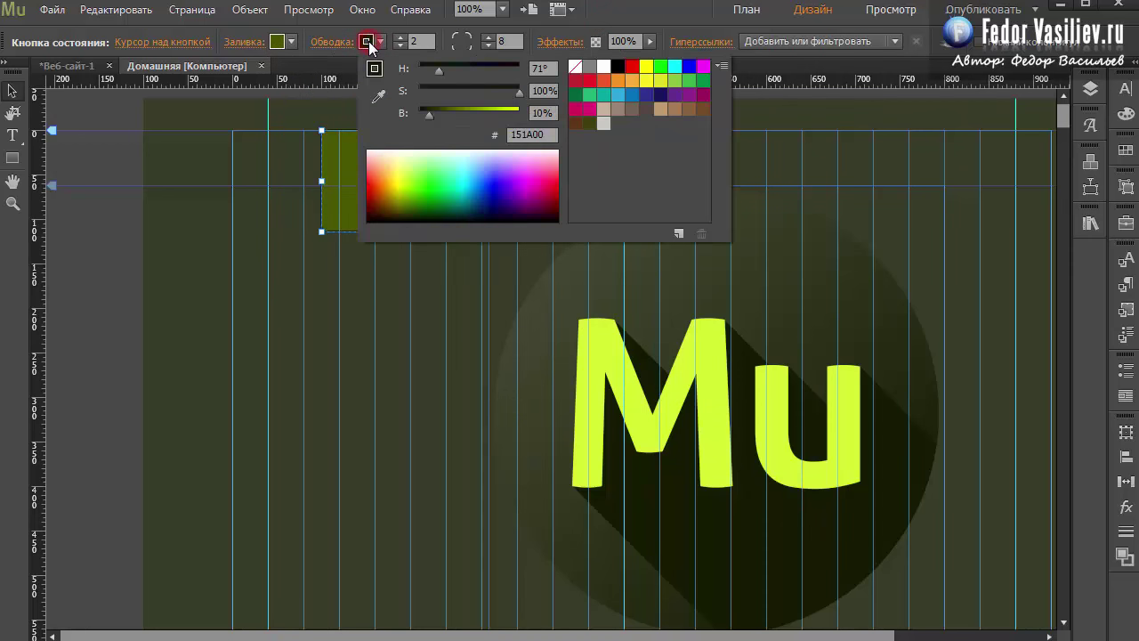
left_click(378, 96)
key("Escape")
left_click(151, 43)
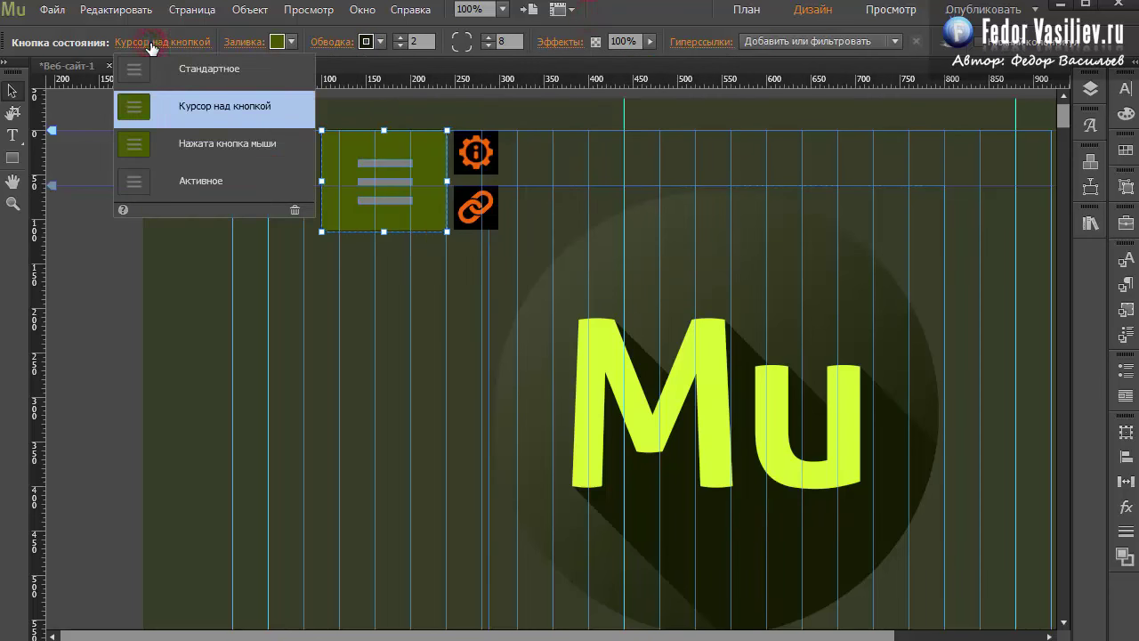
left_click(229, 258)
Step: Fill the three bars of the menu icon with D5F230, sampled from the letters of the Mu logo
left_click(364, 196)
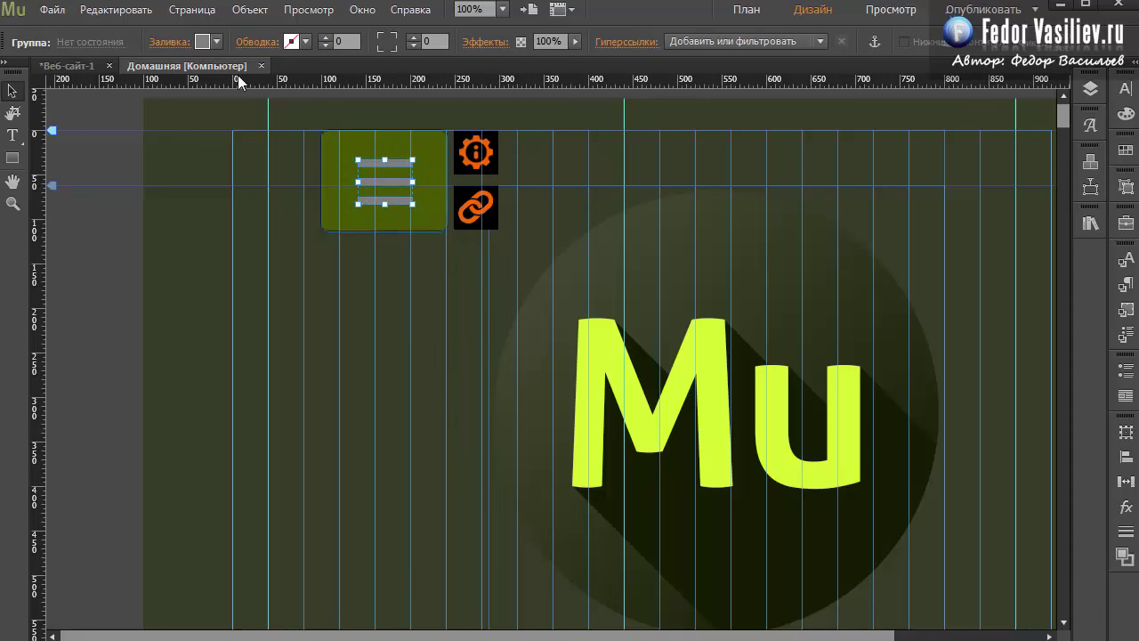
left_click(201, 42)
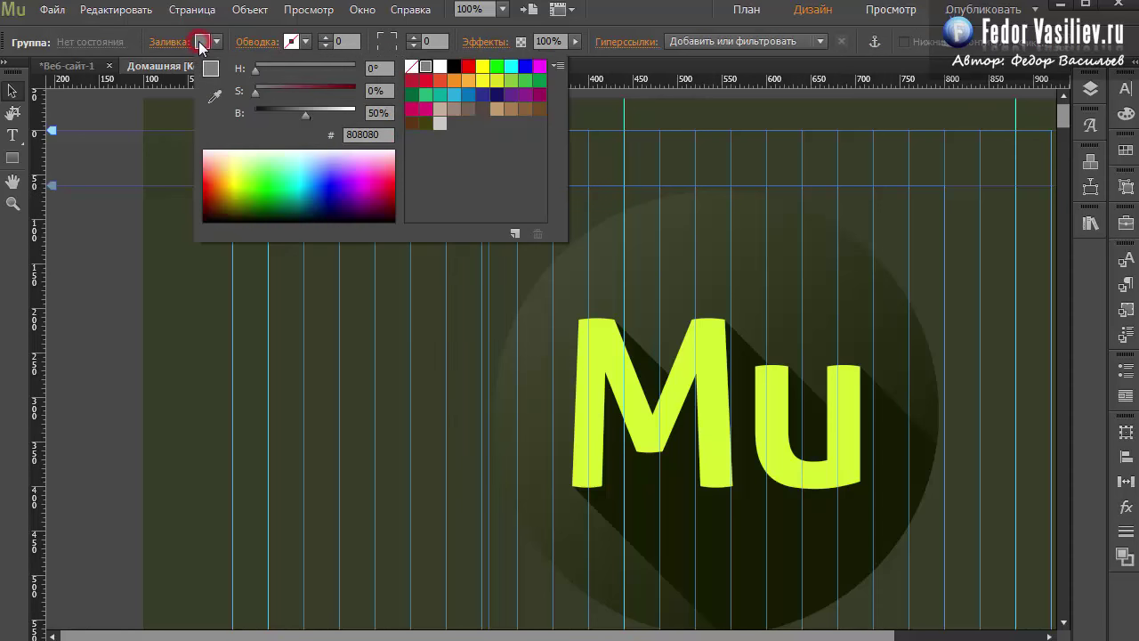
left_click(215, 98)
left_click(592, 333)
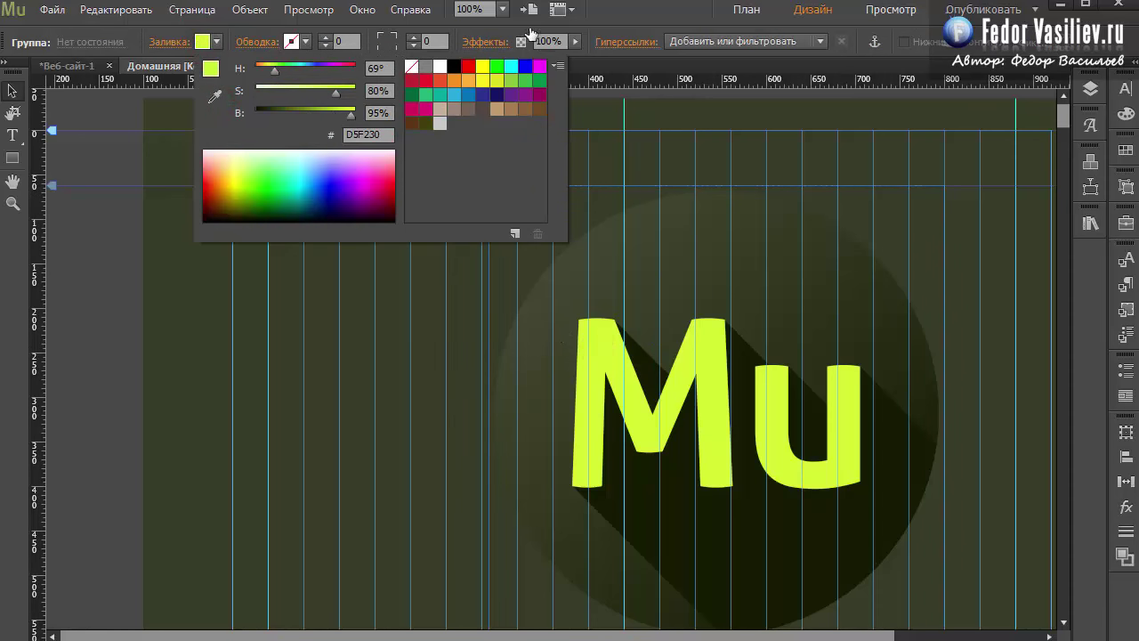
left_click(583, 13)
Step: Preview the page in the browser, open and close the sidebar menu to test it, and return to Adobe Muse
left_click(51, 10)
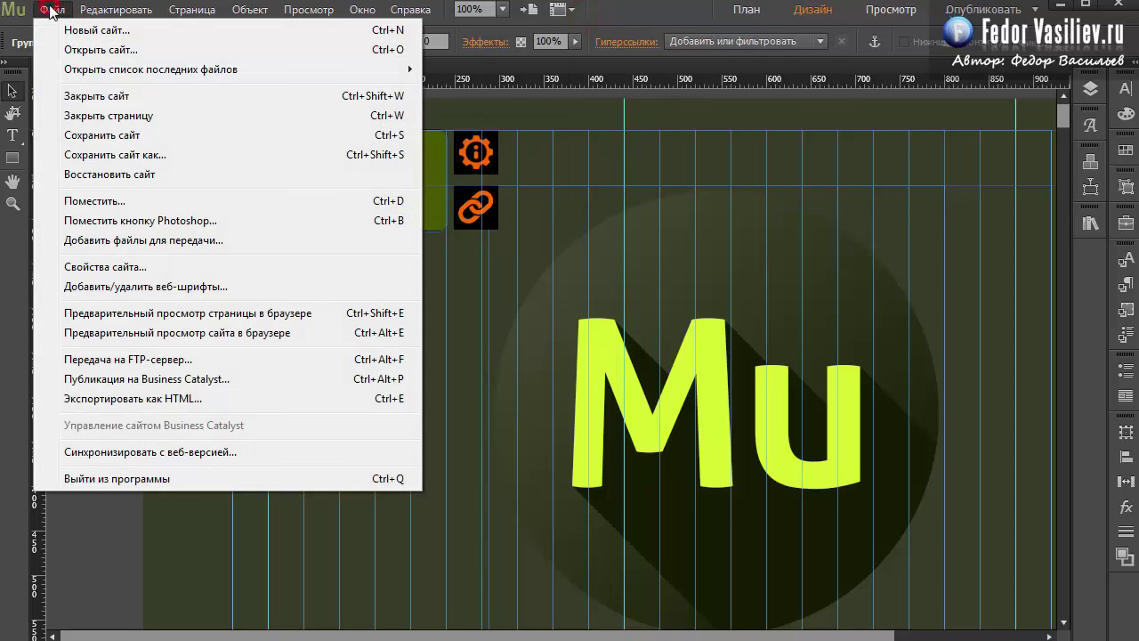
left_click(92, 313)
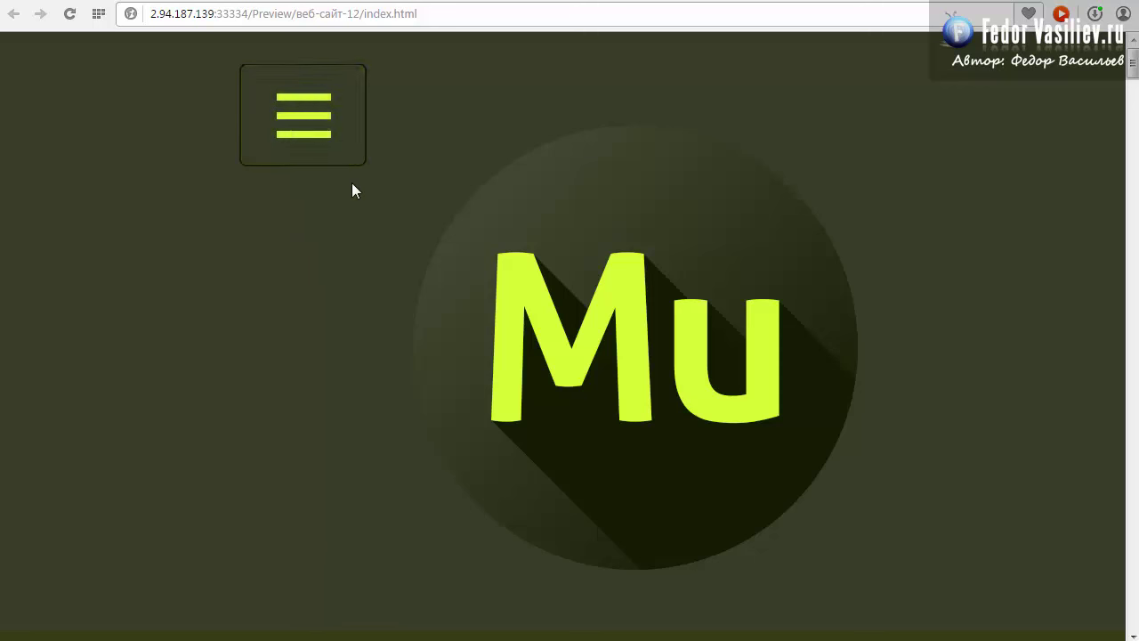
left_click(300, 132)
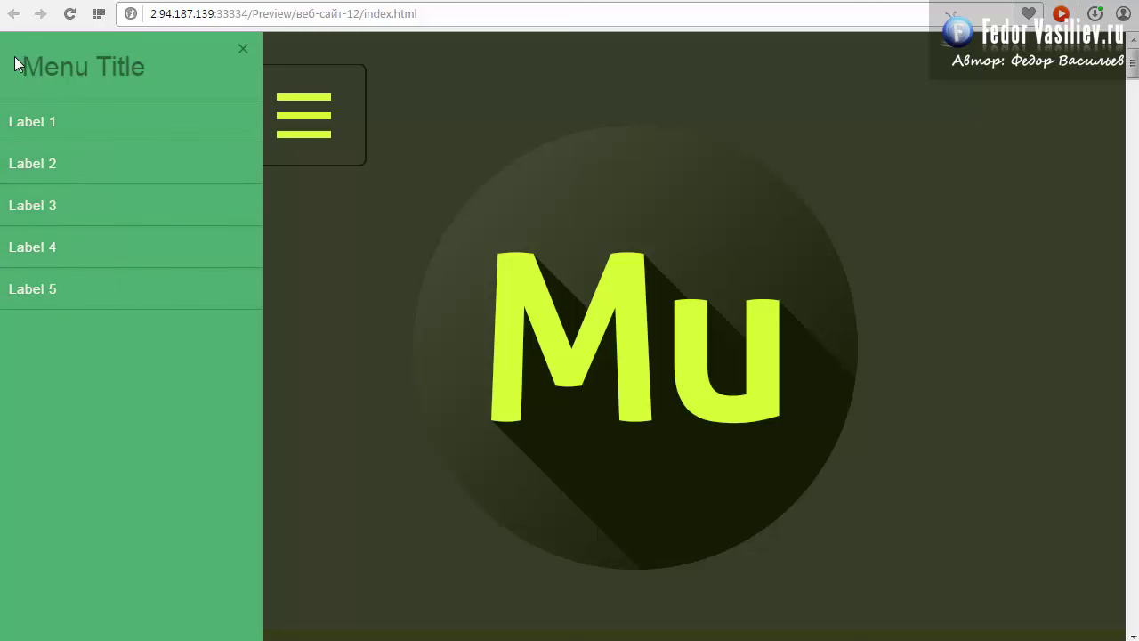
left_click(242, 49)
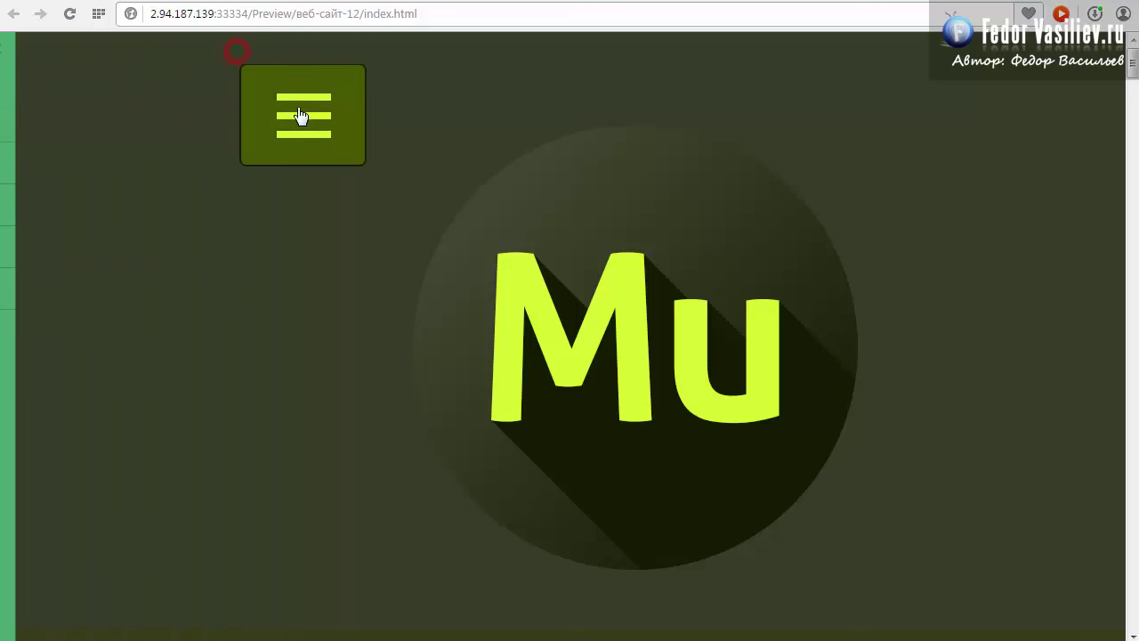
key("alt+Tab")
Step: Set the sidebar menu widget's Menu Effect to 3D Rotate (Delayed)
left_click(476, 153)
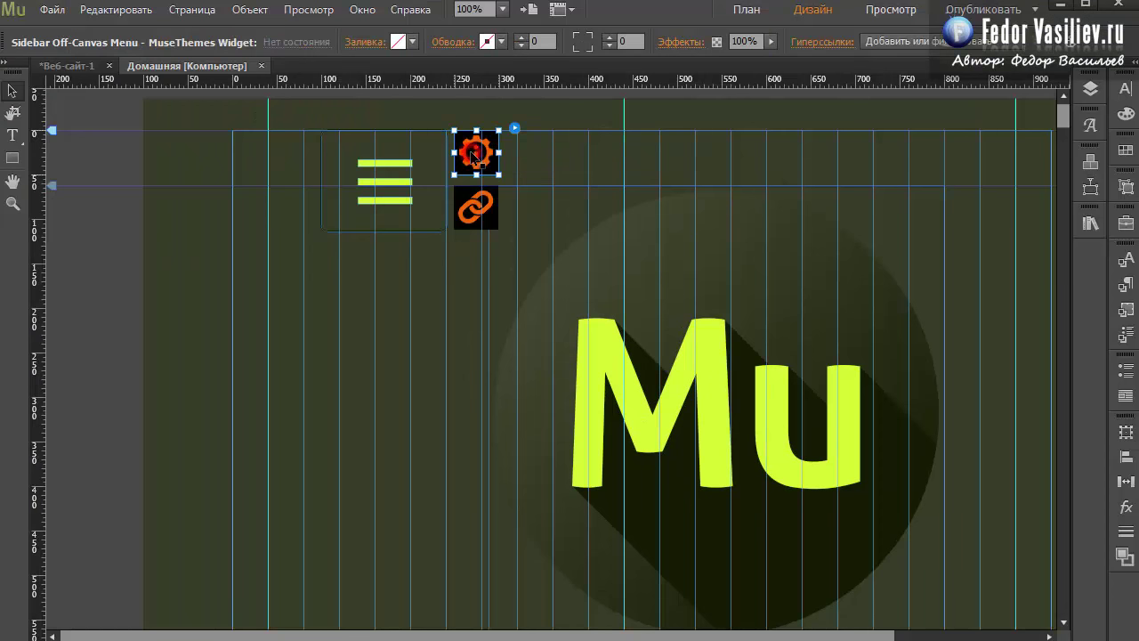
left_click(514, 128)
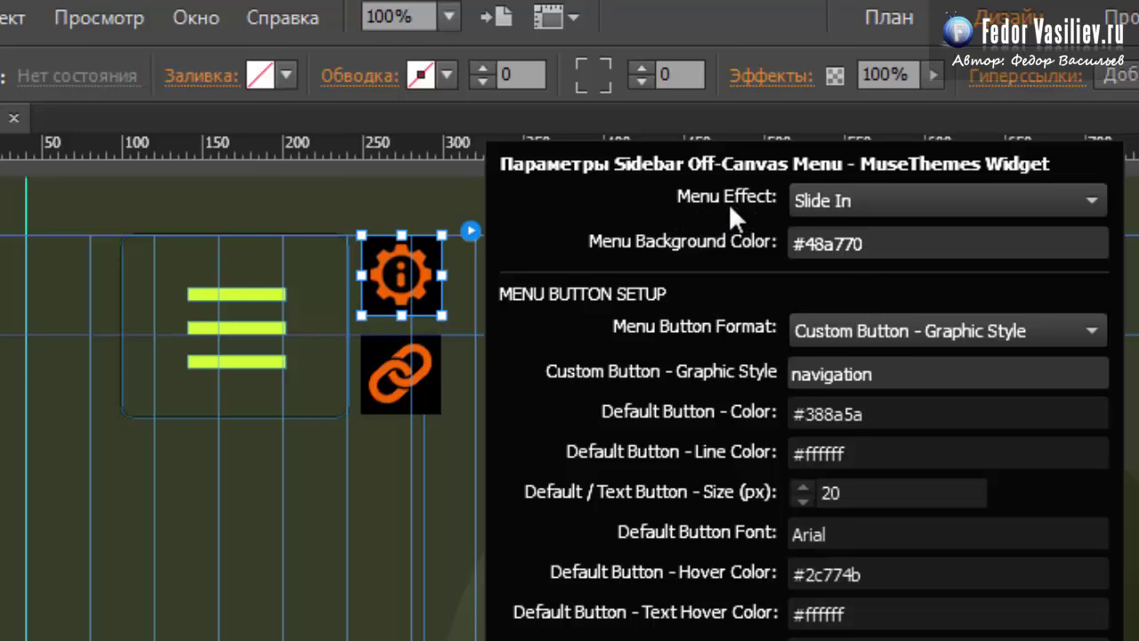
left_click(841, 205)
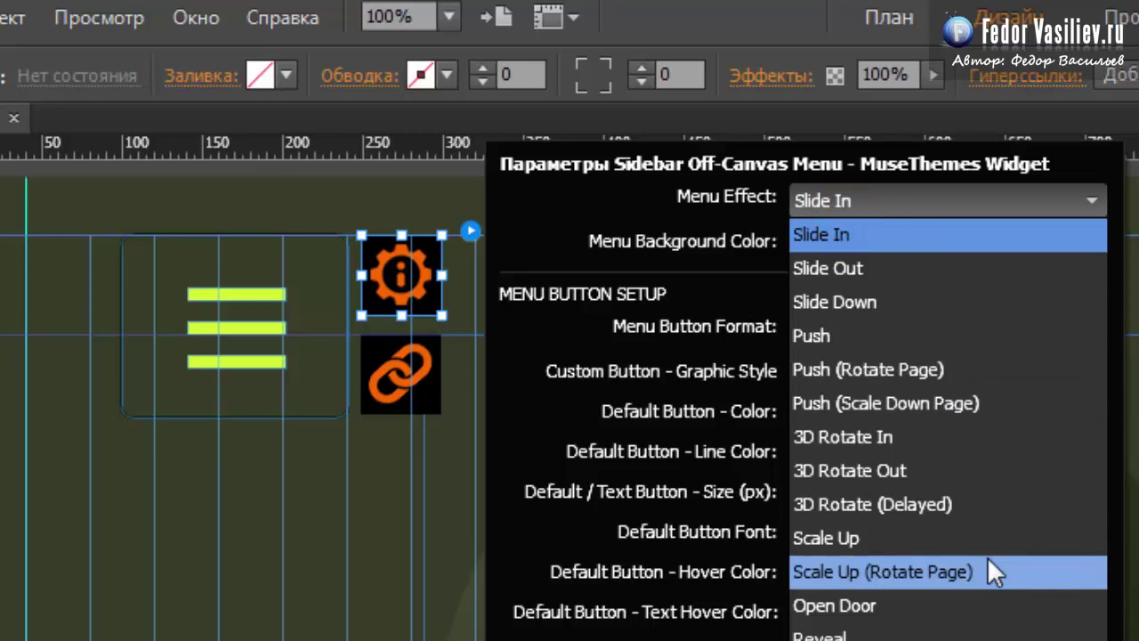
left_click(841, 505)
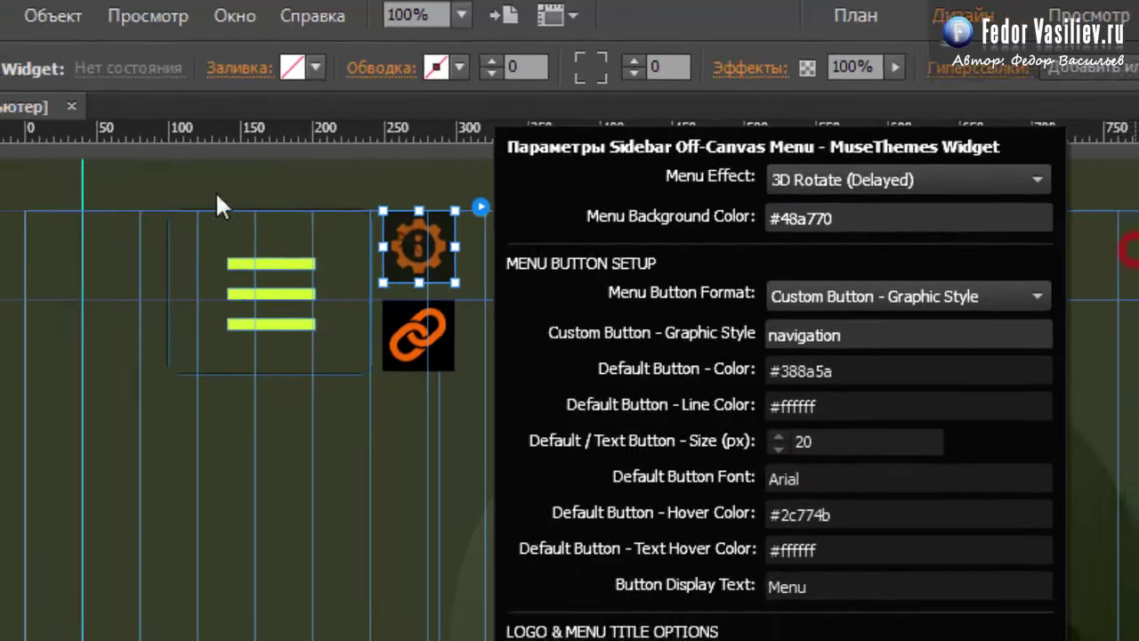
Step: Preview the page in the browser, open and close the sidebar menu several times to check its animation, and return to Adobe Muse
key("Escape")
left_click(42, 15)
left_click(132, 318)
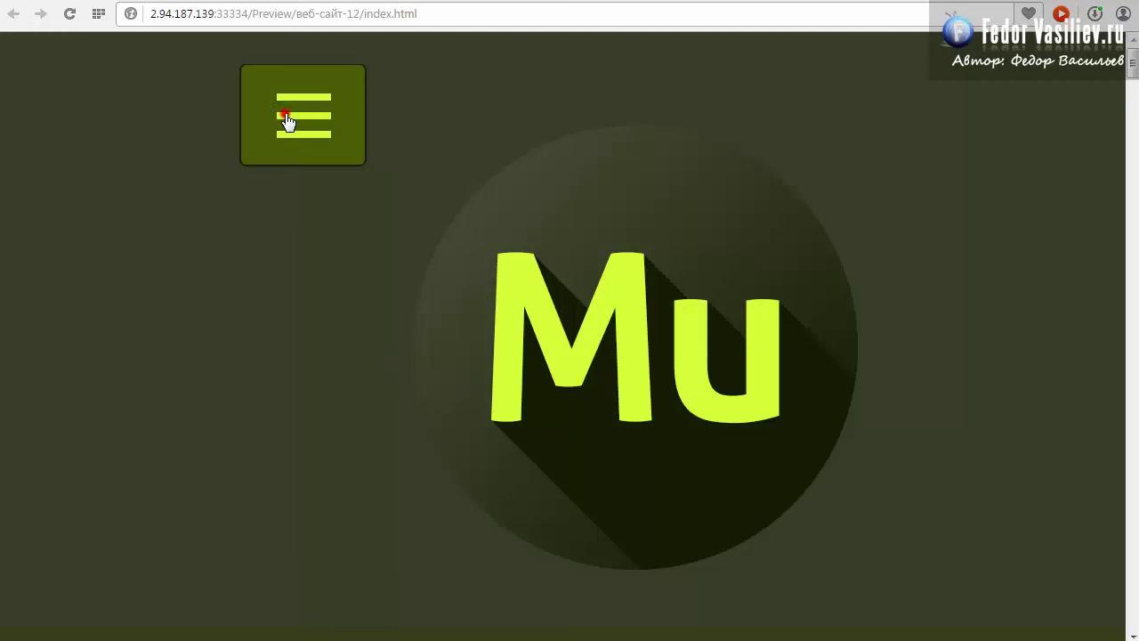
left_click(284, 117)
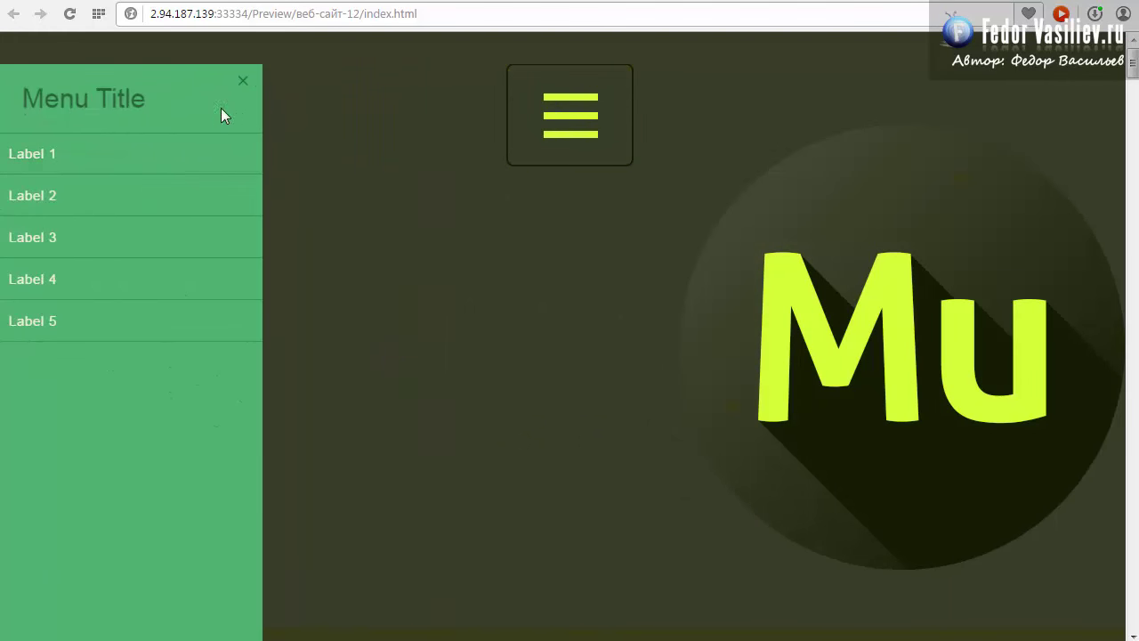
left_click(243, 80)
left_click(305, 119)
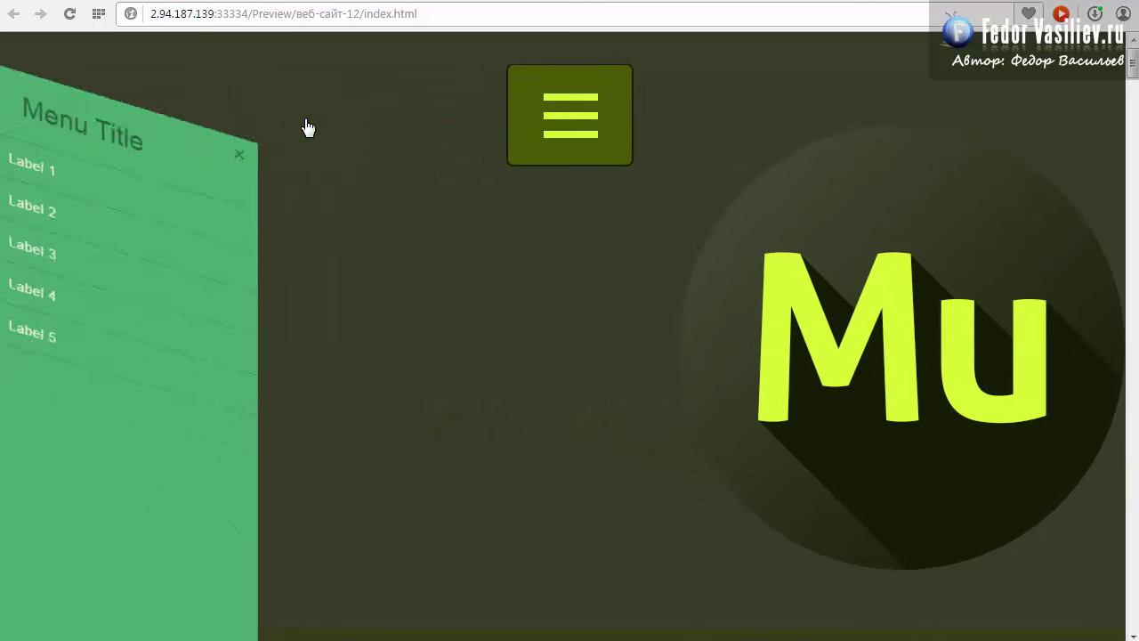
left_click(241, 83)
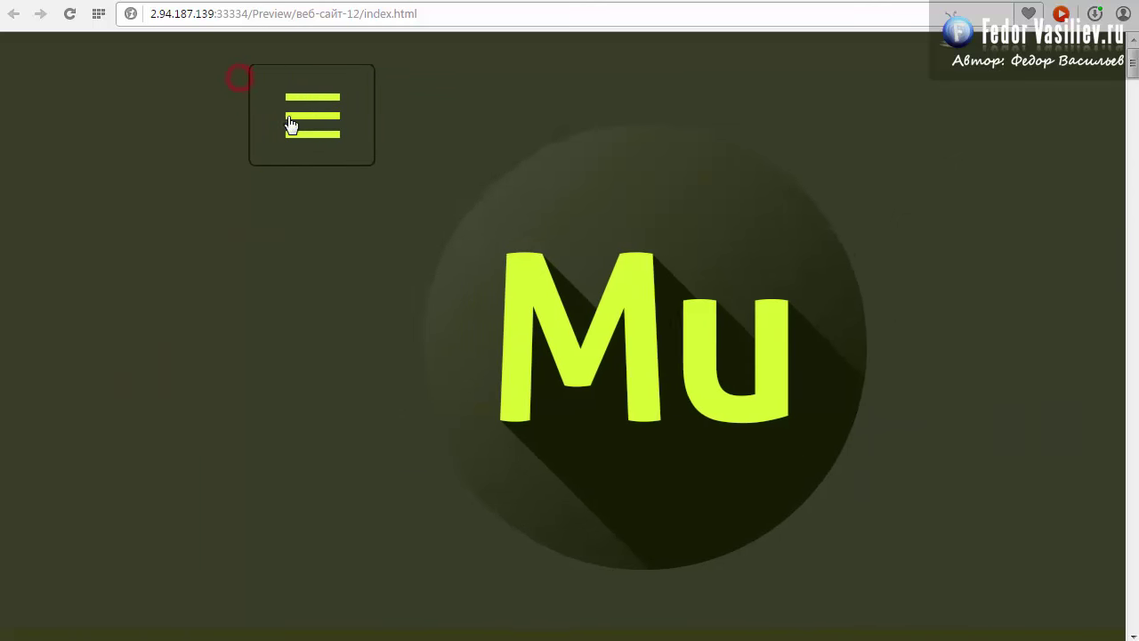
left_click(339, 97)
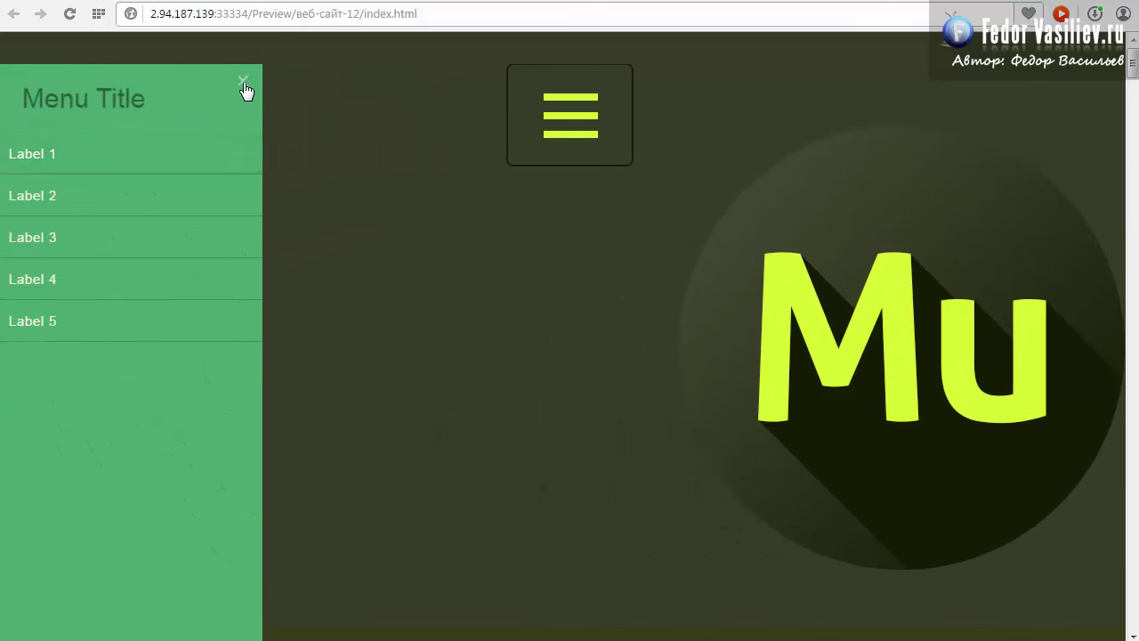
left_click(241, 82)
left_click(308, 126)
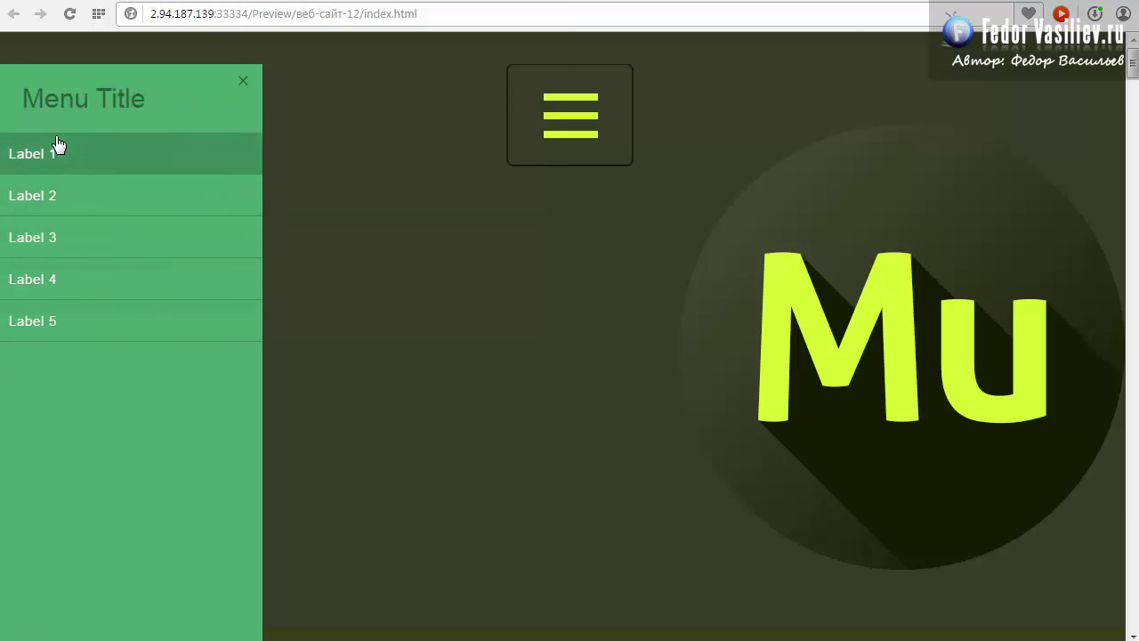
left_click(241, 83)
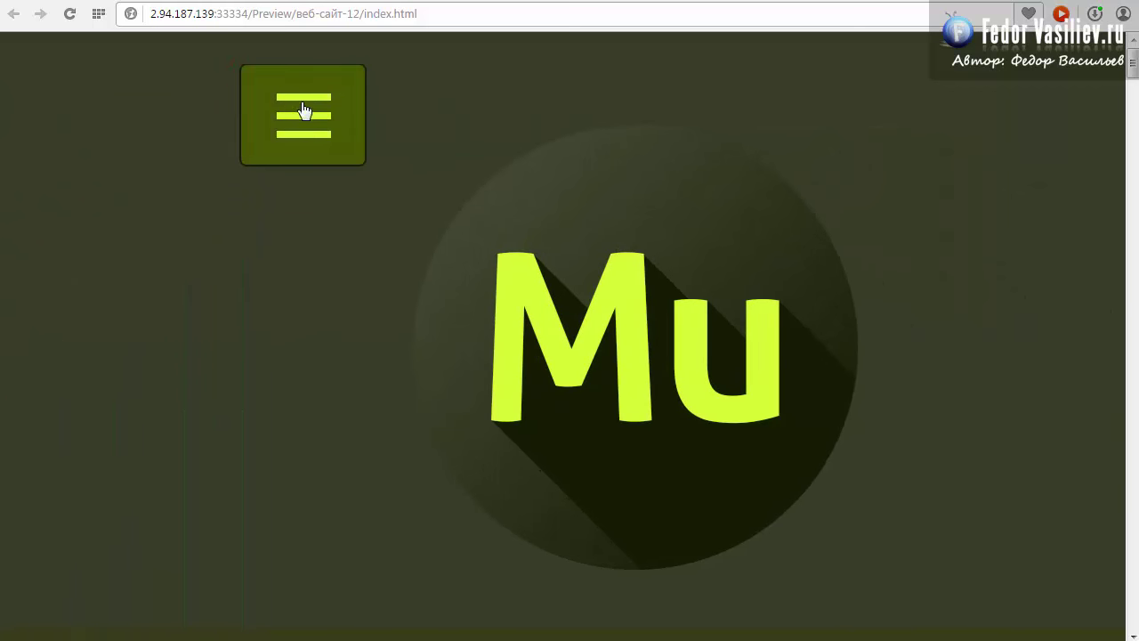
key("alt+Tab")
Step: Set the sidebar menu widget's Menu Effect to Slide In and close its options
left_click(514, 127)
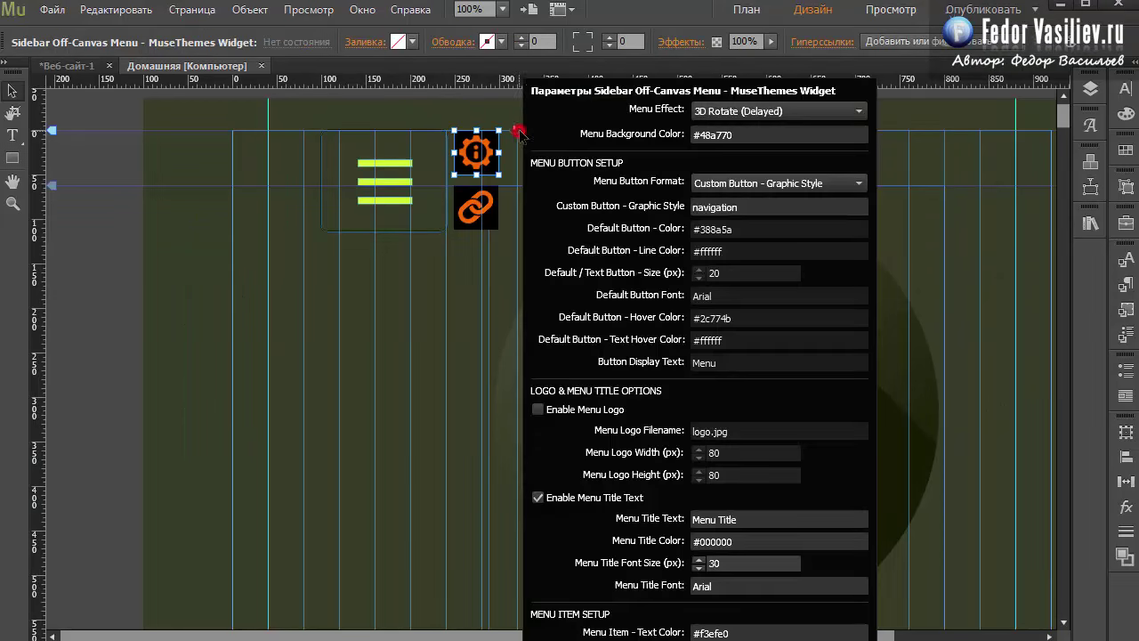
left_click(765, 113)
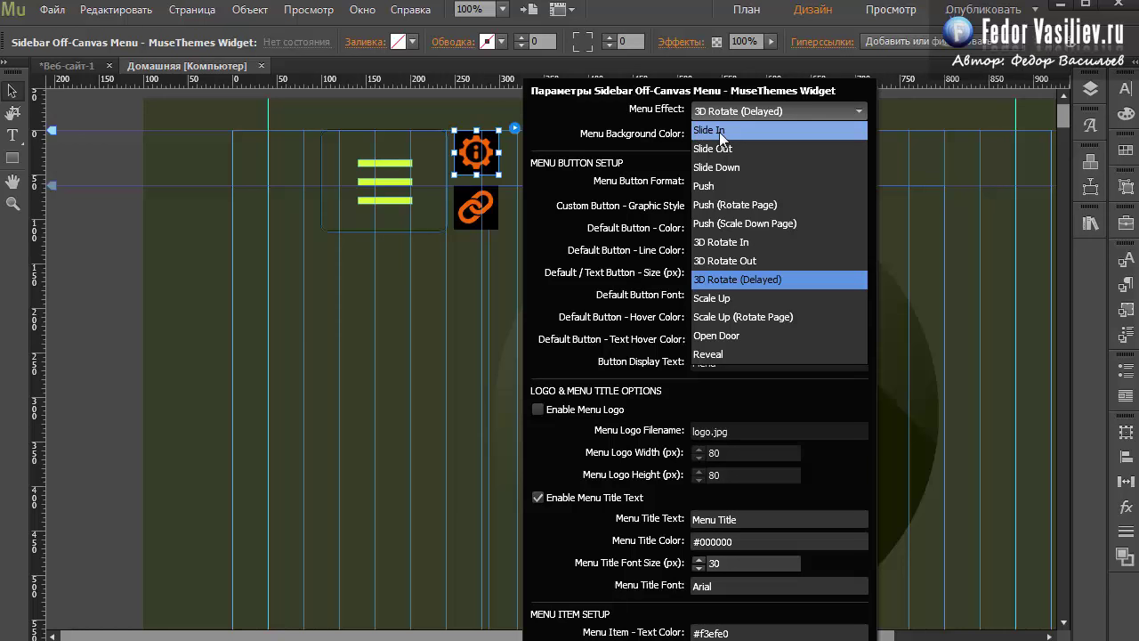
left_click(719, 131)
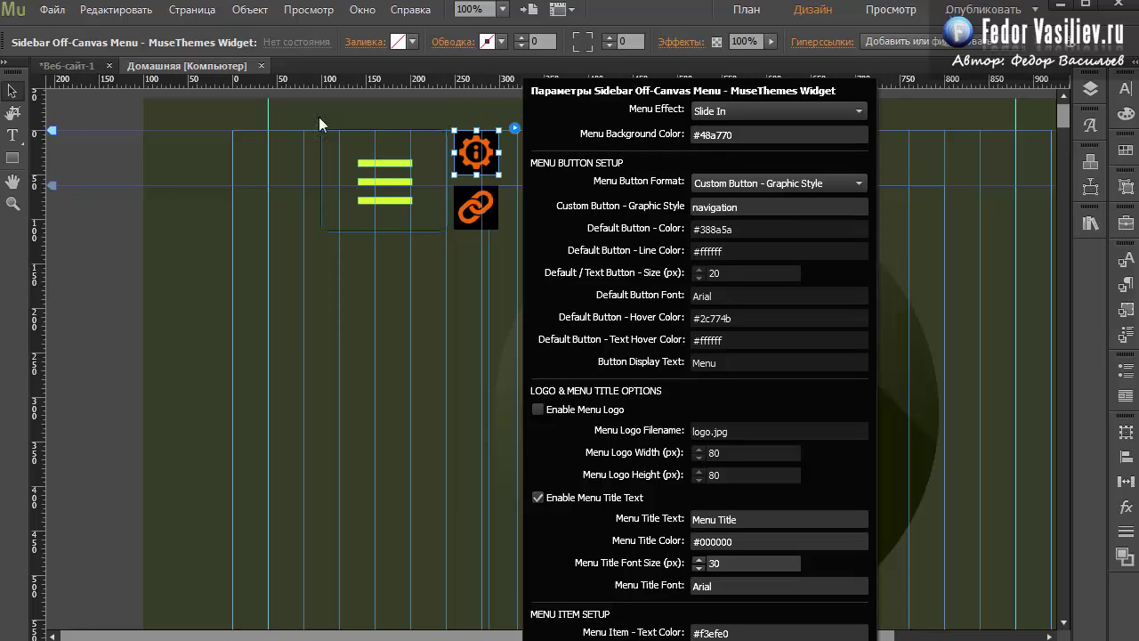
left_click(460, 279)
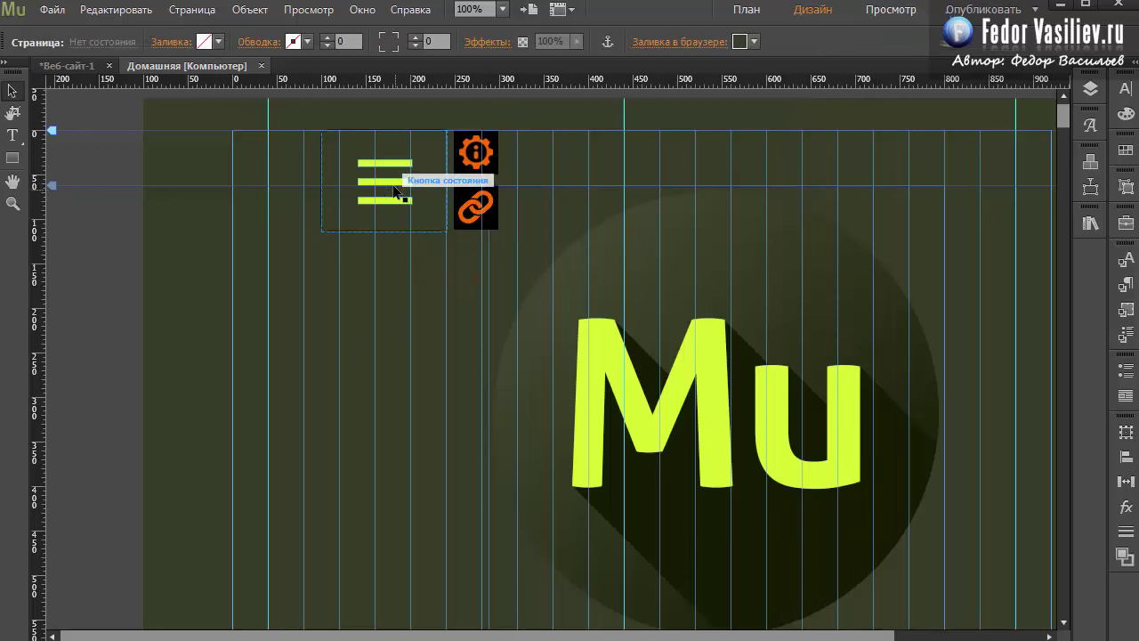
Step: Sample the dark shadow of the Mu logo as the image frame's fill and copy its hex code 151A00
left_click(605, 294)
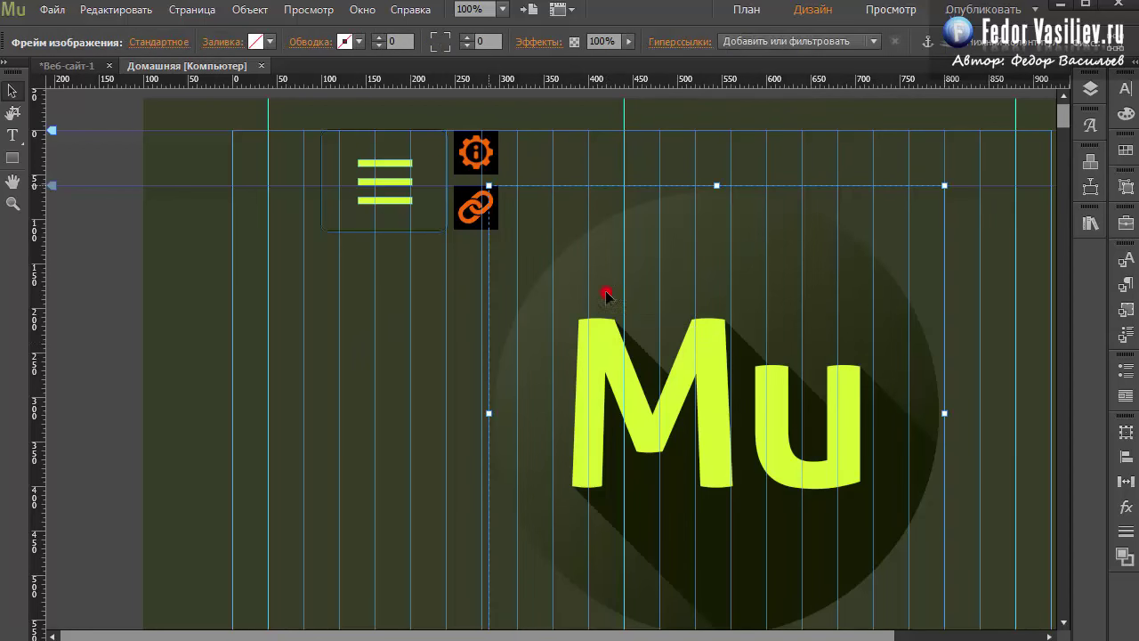
left_click(255, 41)
left_click(273, 93)
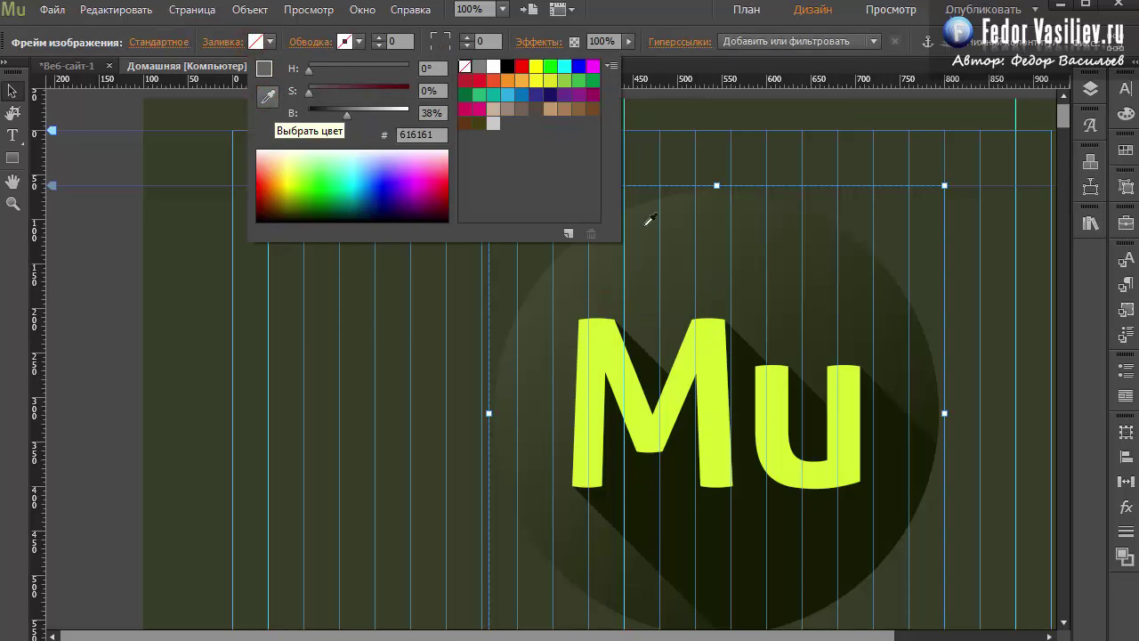
left_click(759, 582)
left_click(433, 134)
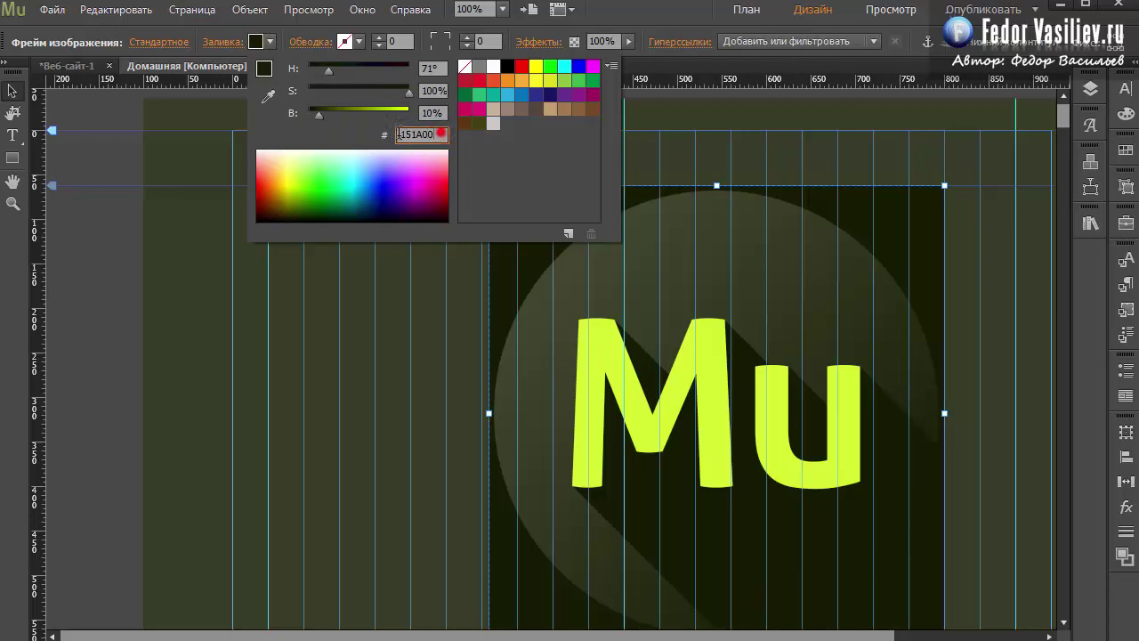
right_click(405, 134)
left_click(445, 190)
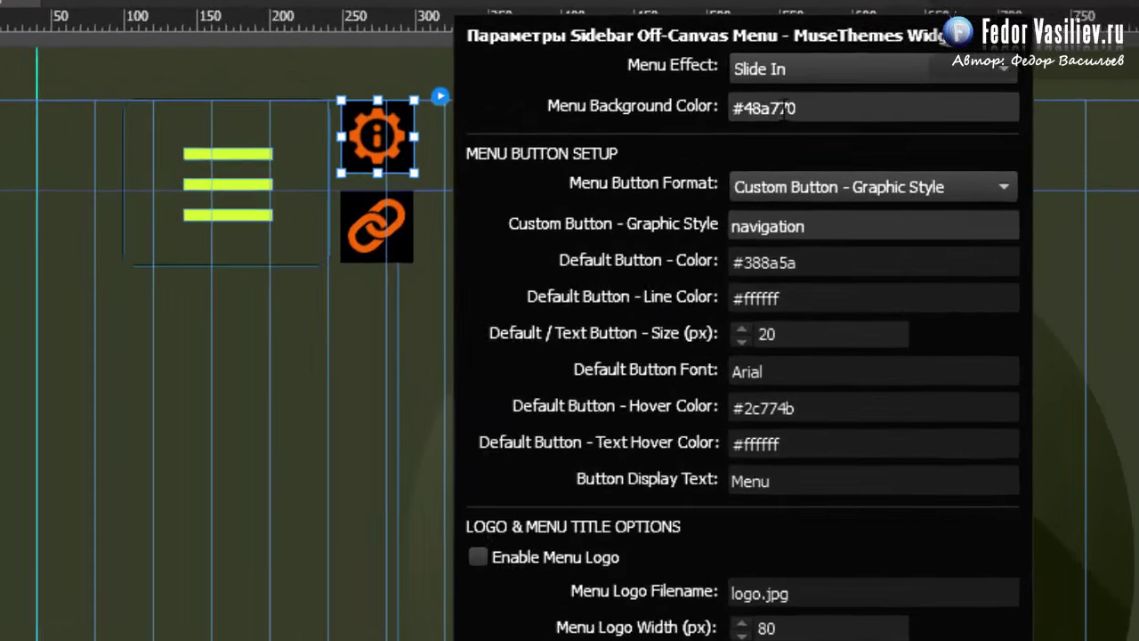
Step: Set the sidebar menu widget's Menu Background Color to #151A00
left_click(740, 134)
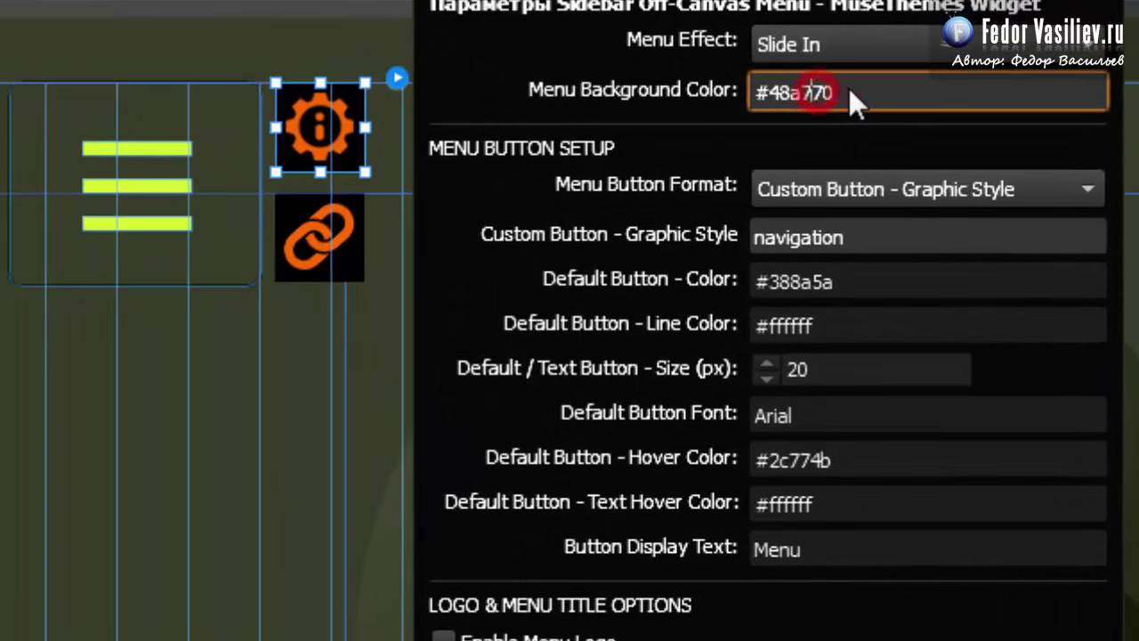
left_click_drag(810, 92, 770, 99)
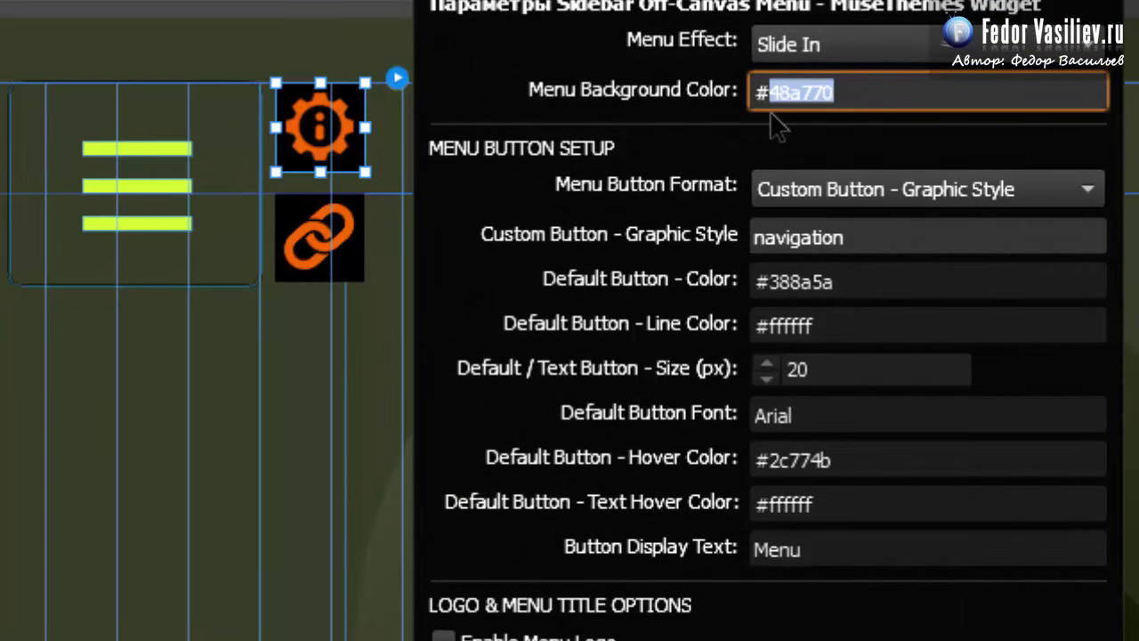
key("BackSpace")
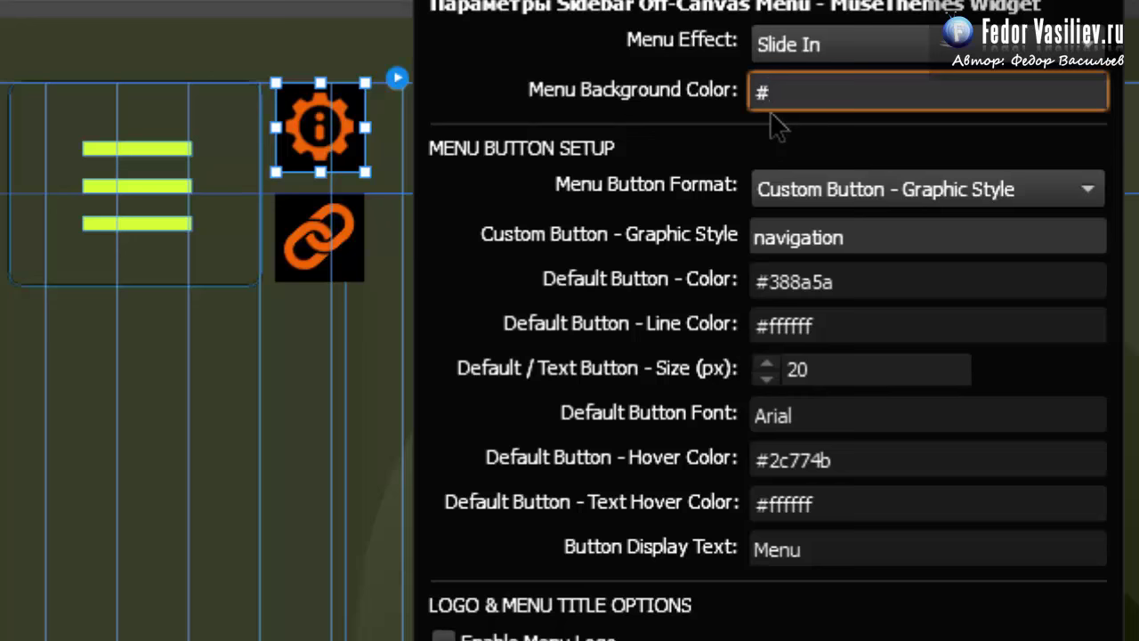
type("151A00")
key("Return")
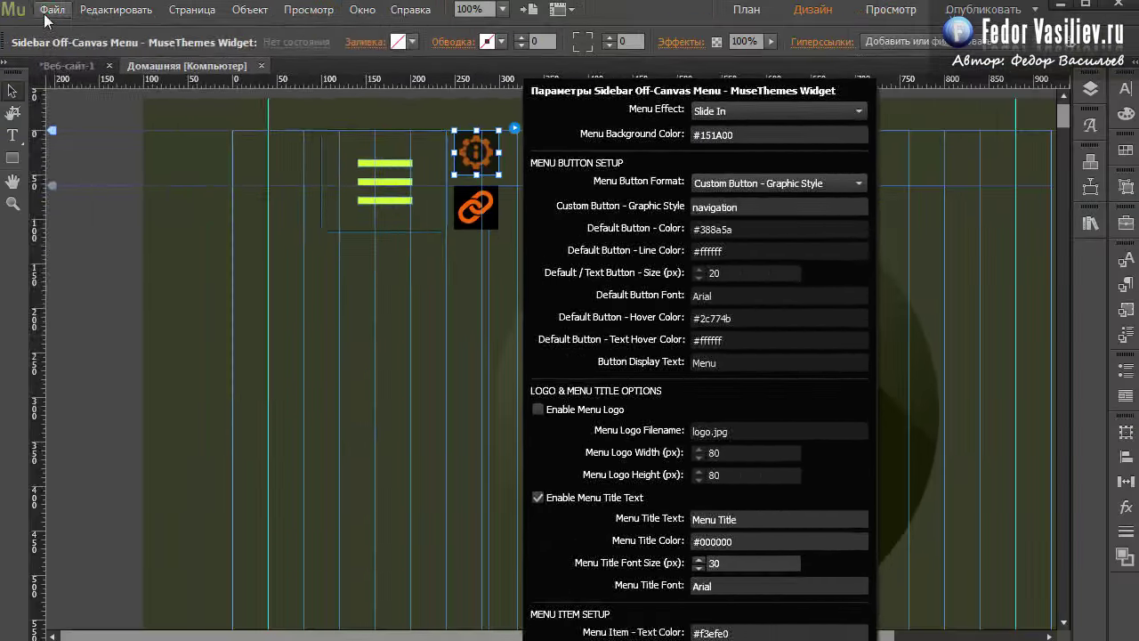
Step: Preview the page in the browser and open and close the sidebar menu to check its new background colour
left_click(52, 10)
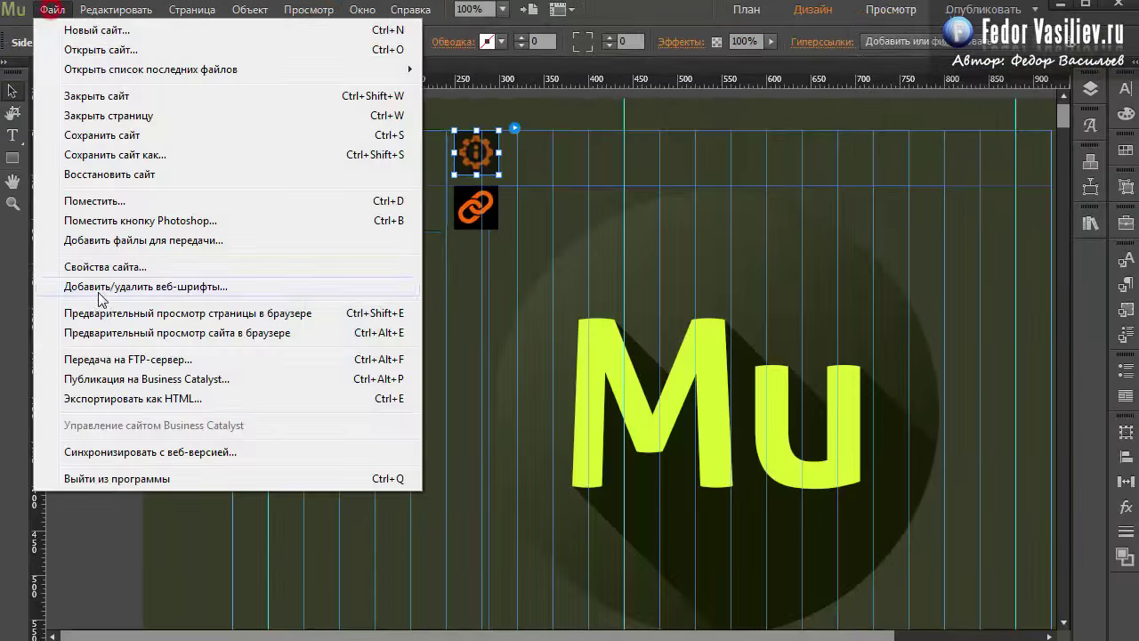
left_click(103, 308)
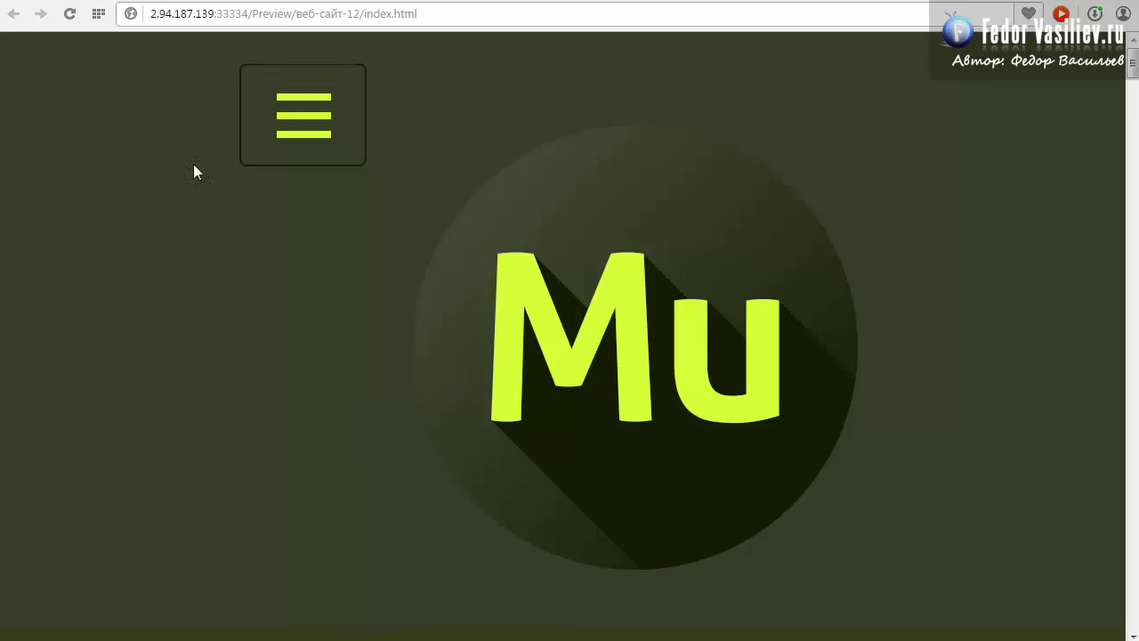
left_click(280, 110)
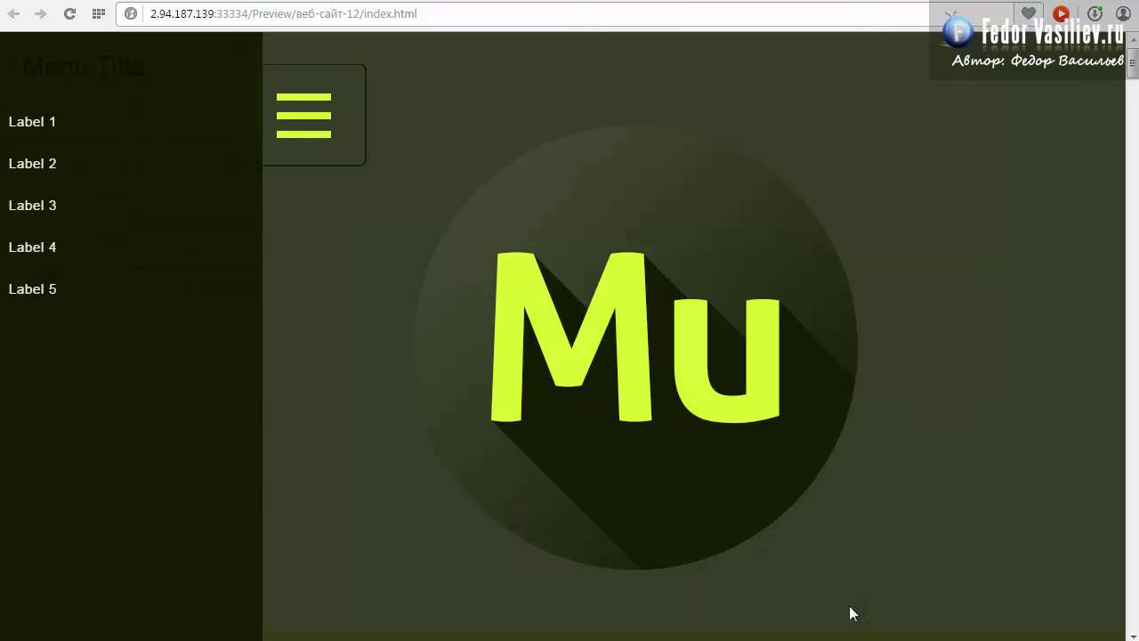
left_click(338, 156)
left_click(292, 104)
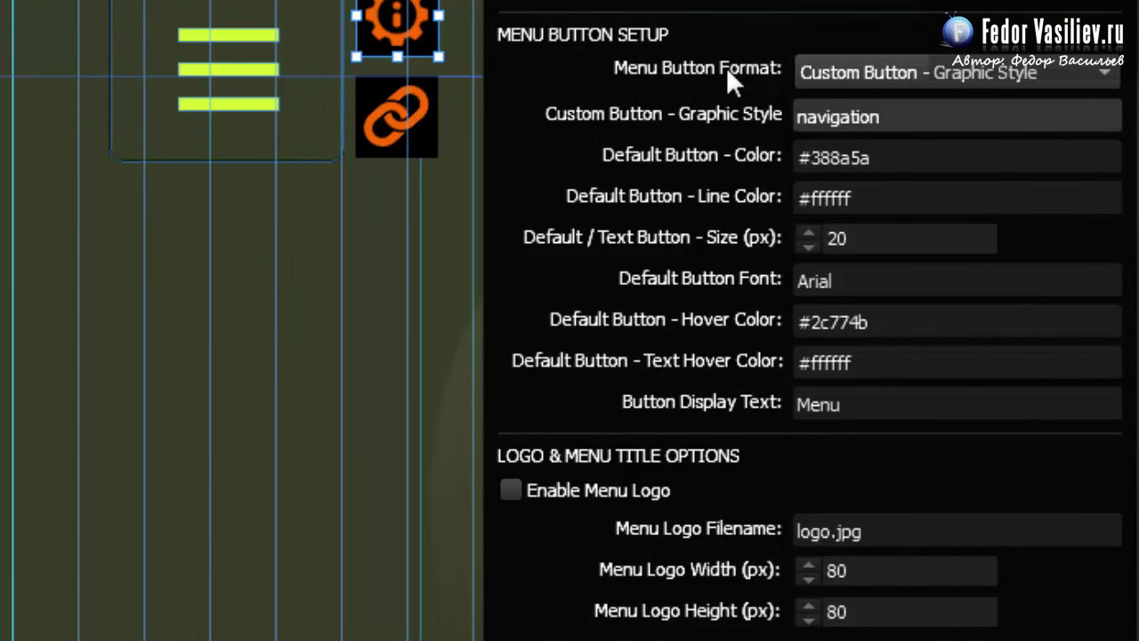
Step: Review the custom graphic style setting and switch the Menu Button Format to Default Button
left_click(848, 116)
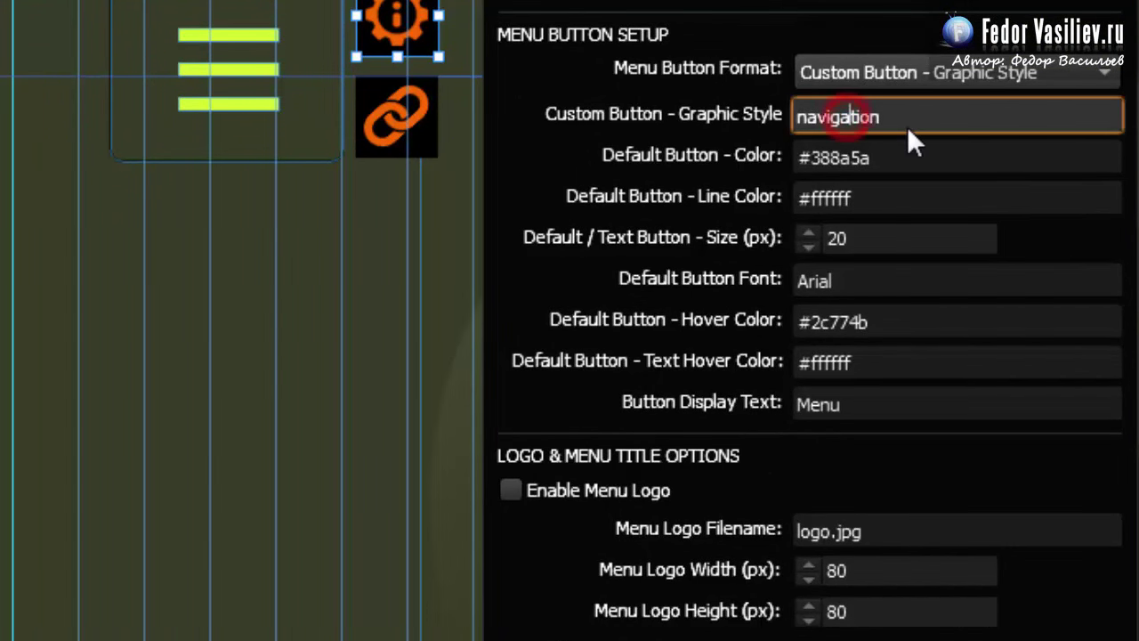
left_click(851, 76)
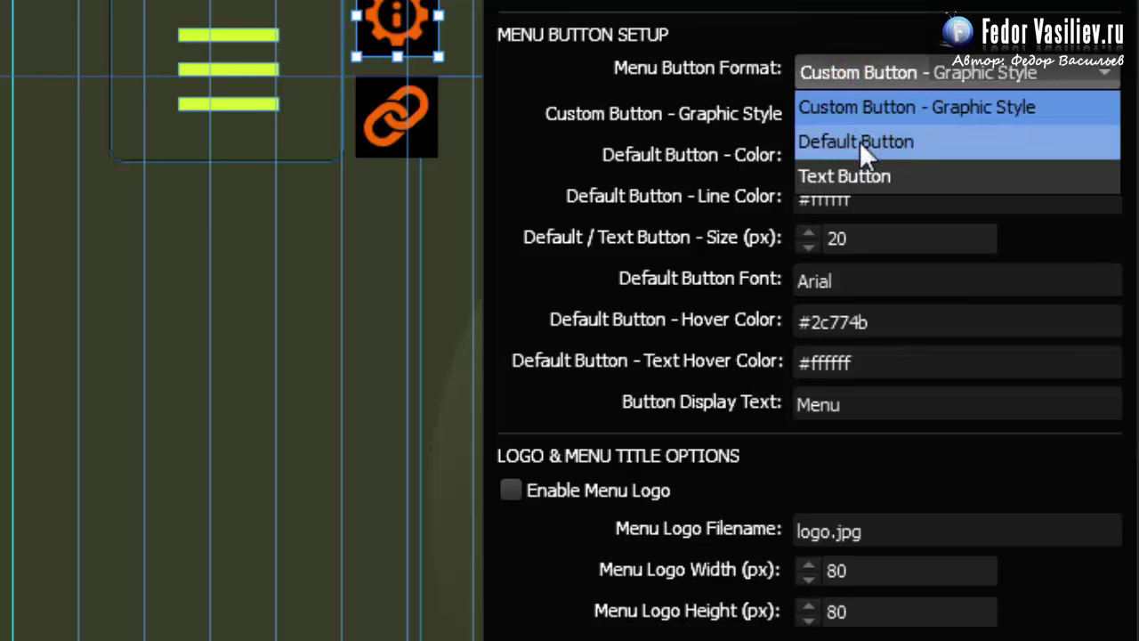
left_click(833, 28)
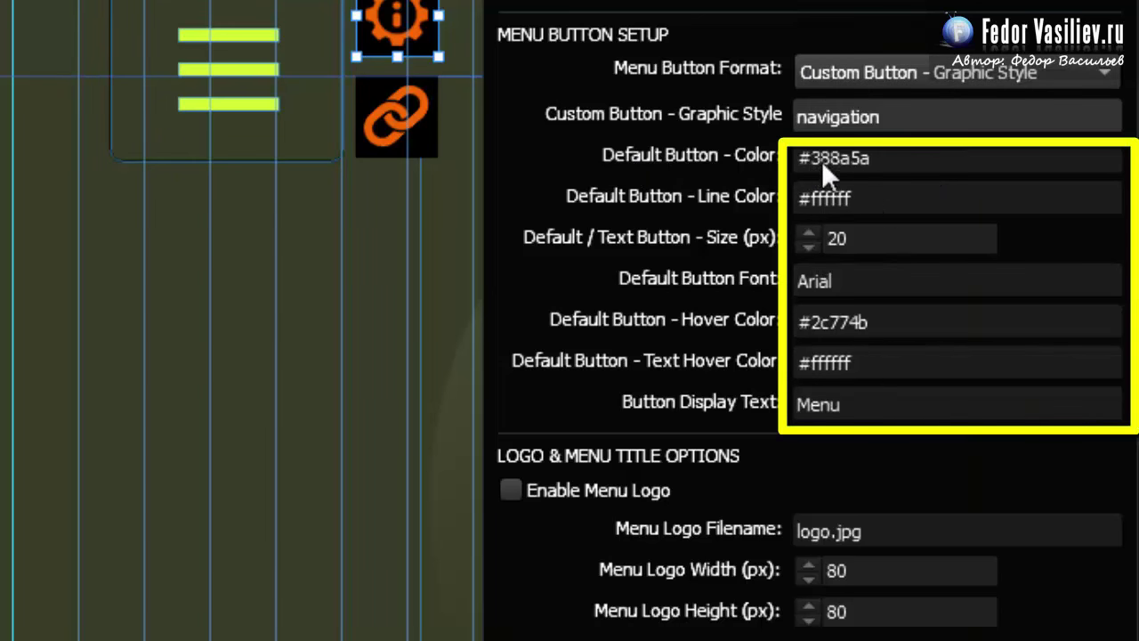
left_click(863, 67)
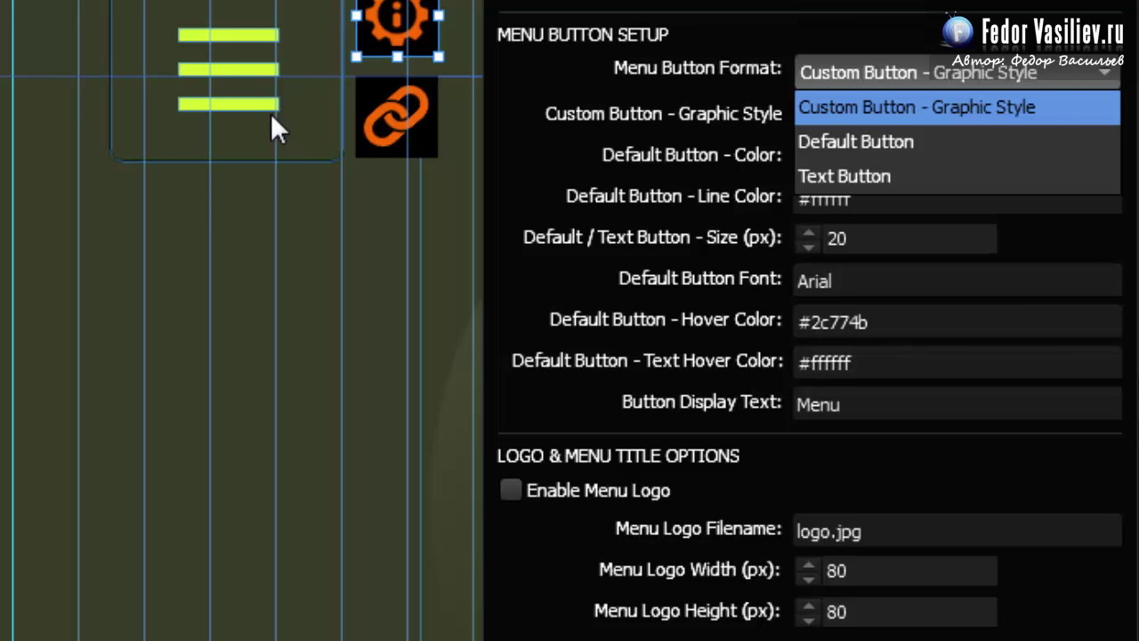
left_click(816, 147)
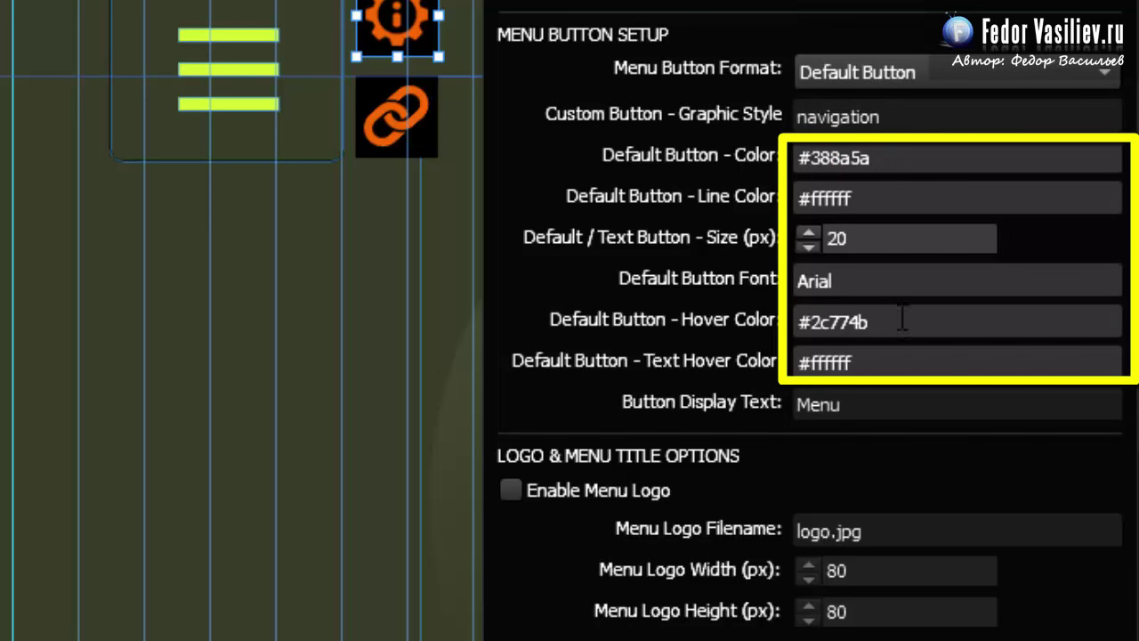
Step: Examine the Default Button Color and Default Button Font settings of the menu widget
left_click(898, 153)
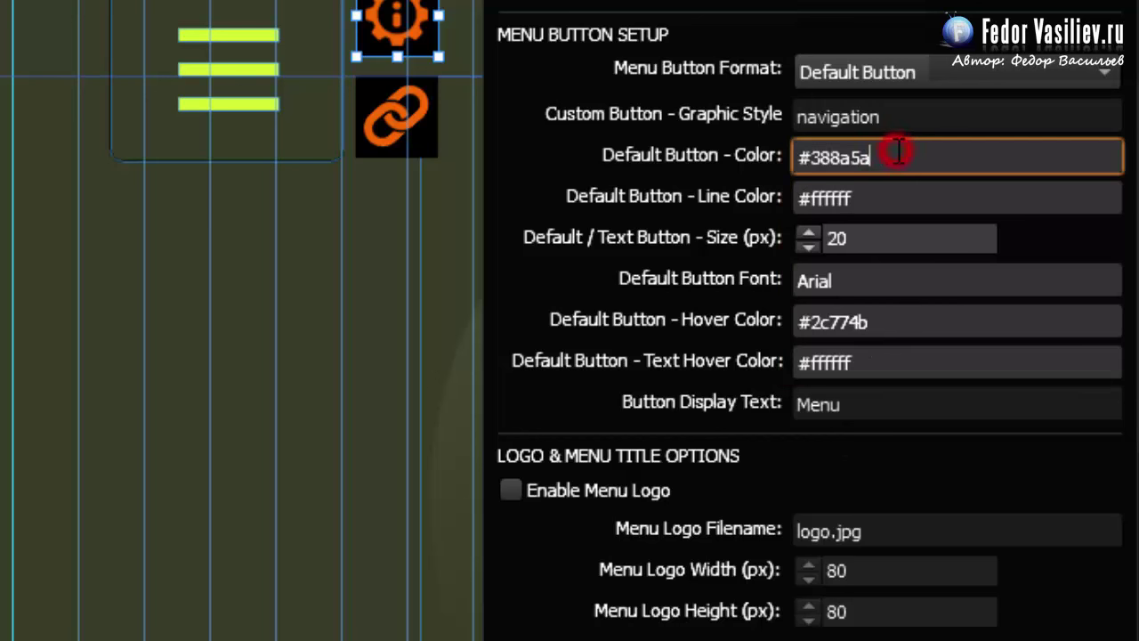
left_click_drag(893, 157, 811, 157)
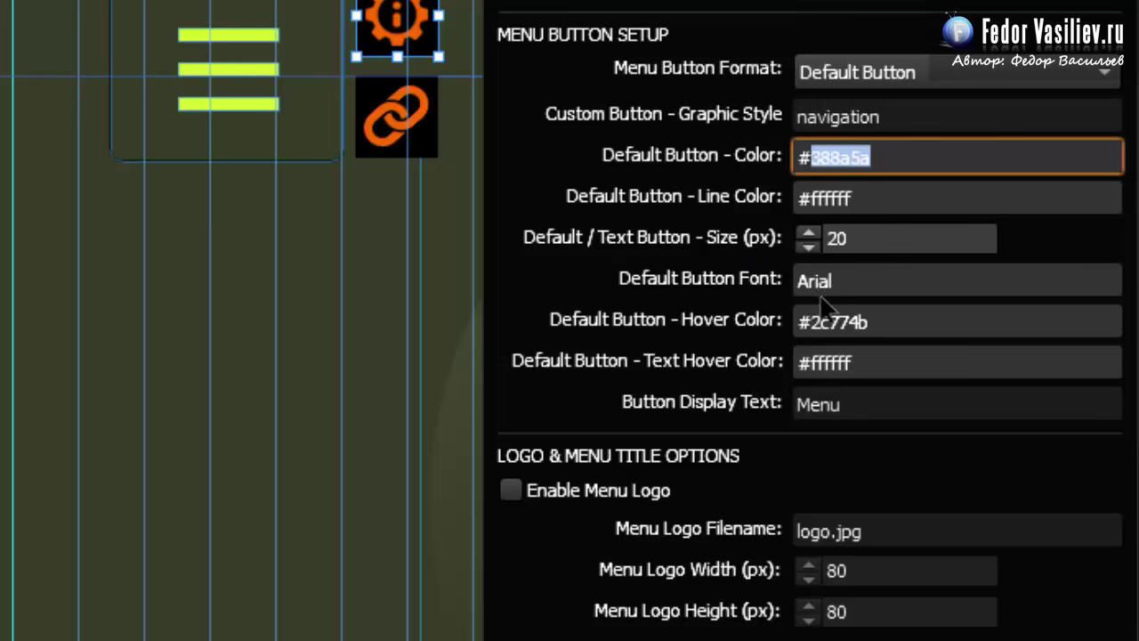
left_click_drag(857, 280, 775, 292)
left_click(880, 277)
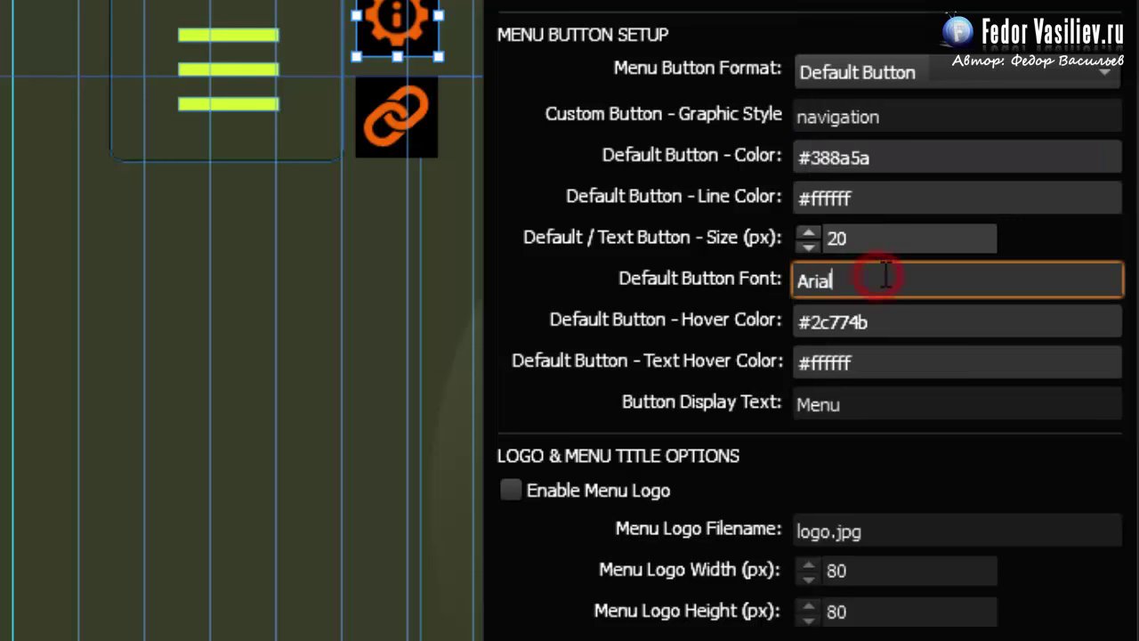
Step: Examine the widget's Default Button Font, Hover Color, Text Hover Color and Button Display Text settings
double_click(885, 275)
left_click(869, 278)
double_click(894, 269)
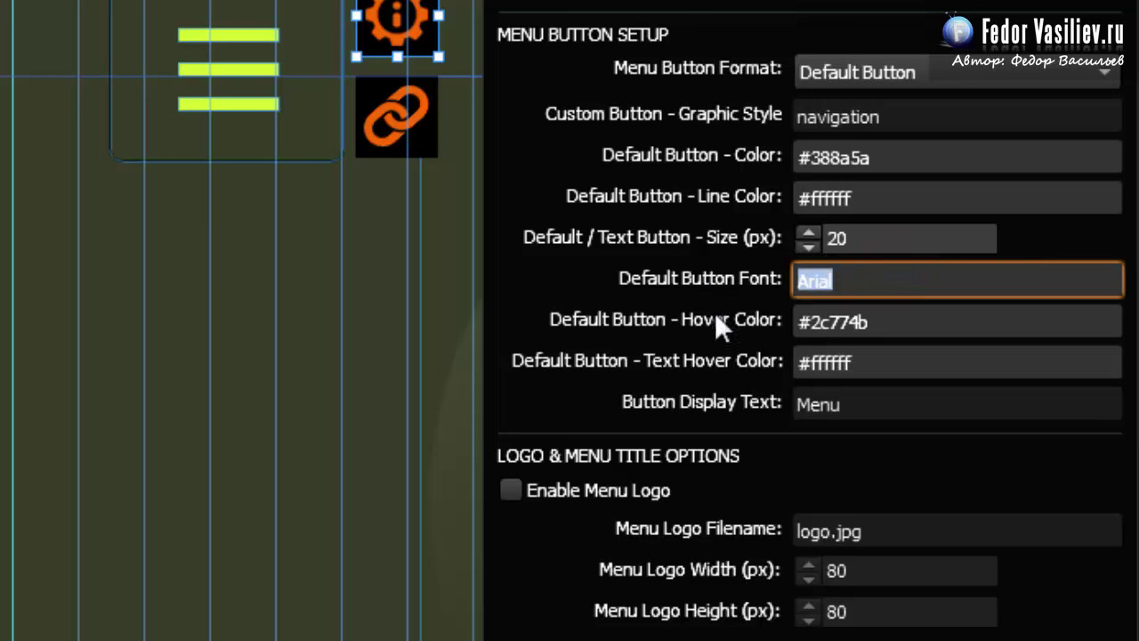
left_click(906, 328)
double_click(906, 325)
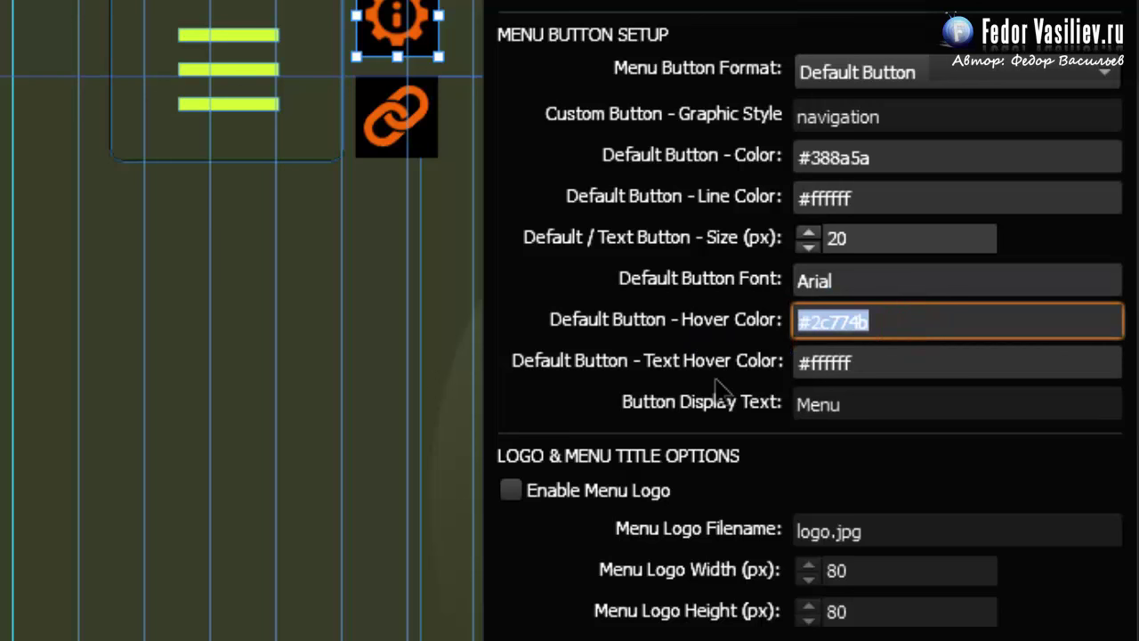
left_click(878, 356)
double_click(828, 361)
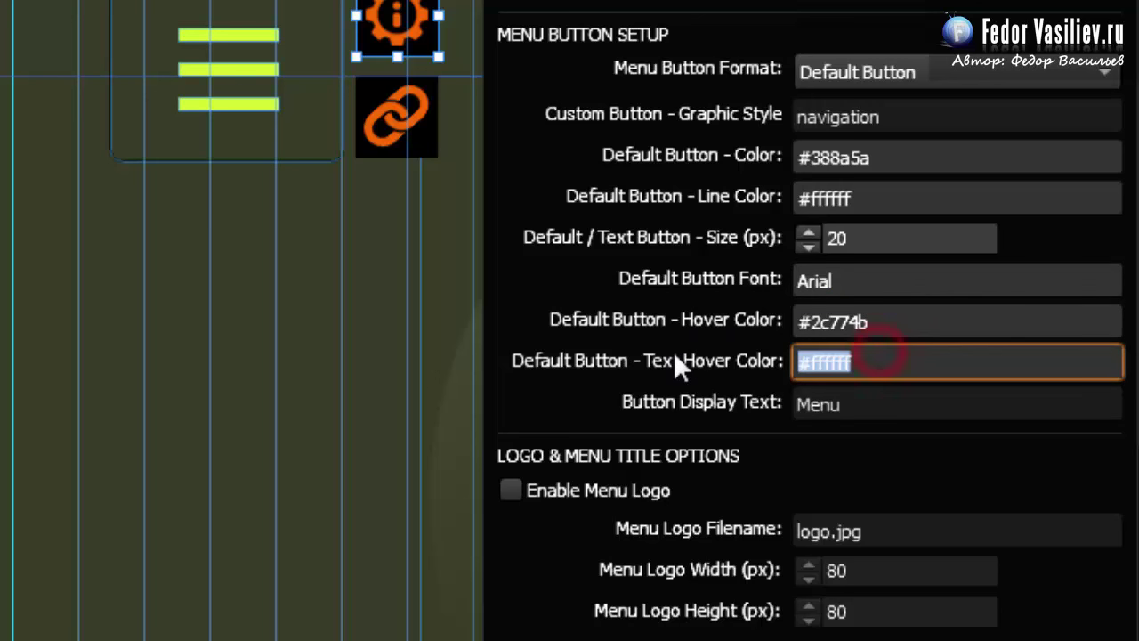
left_click(852, 391)
left_click(815, 405)
Step: Switch the Menu Button Format to Text Button and review the Button Display Text setting
left_click(860, 69)
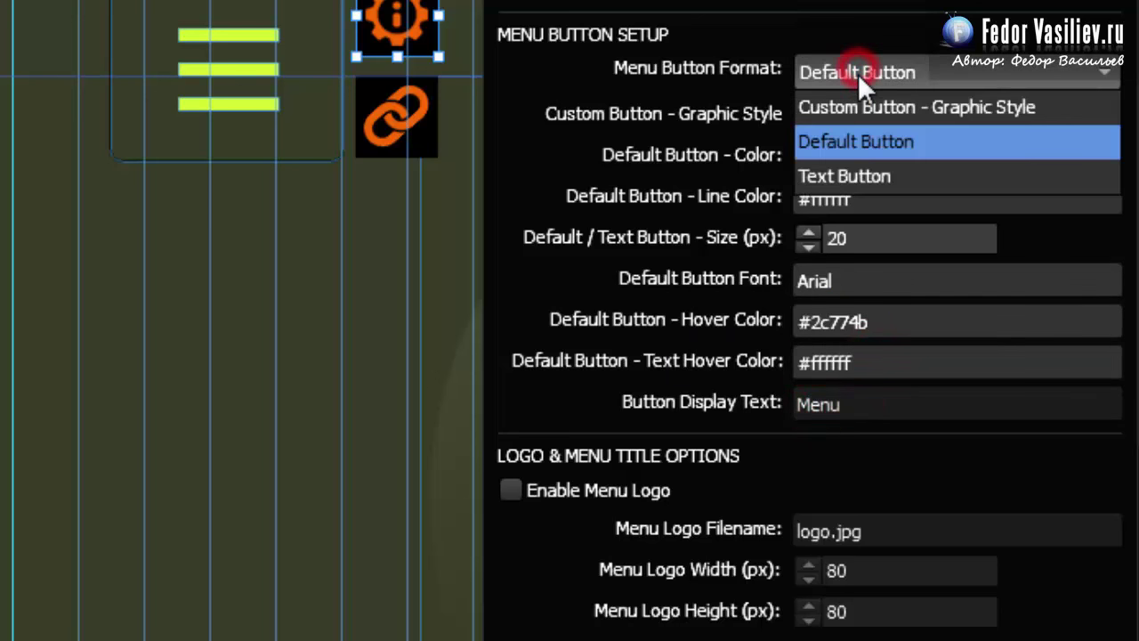
left_click(859, 179)
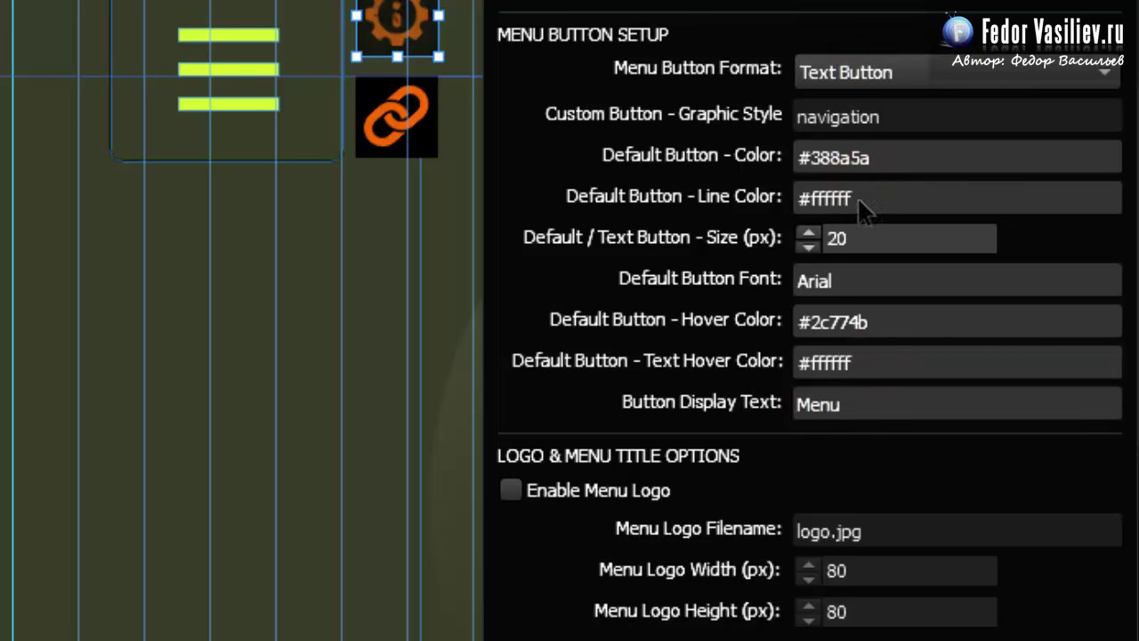
left_click(858, 405)
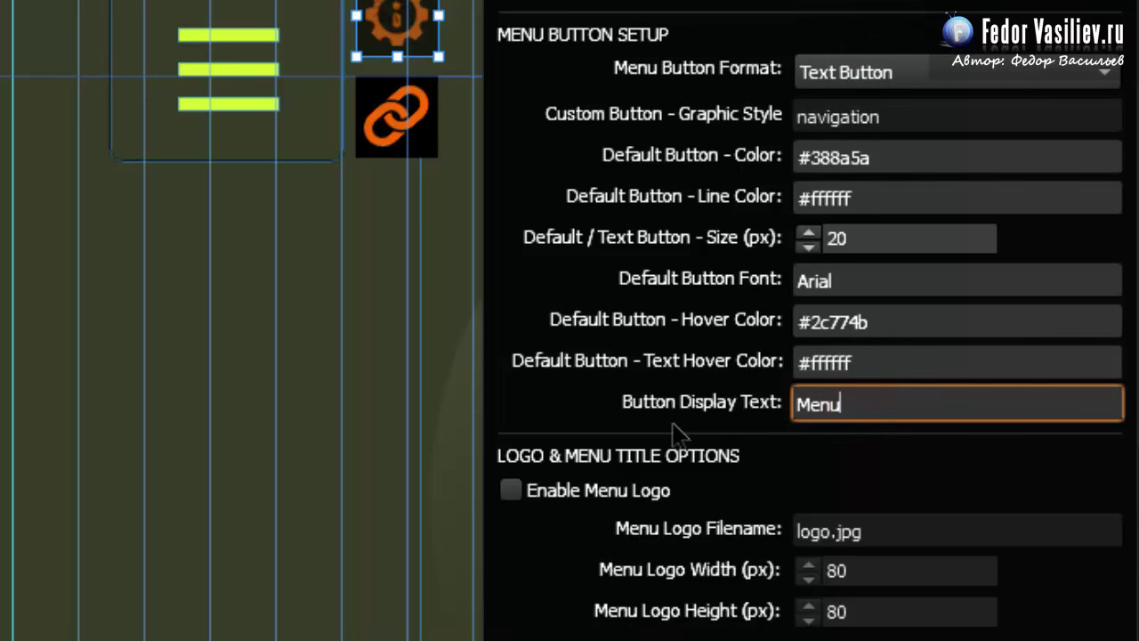
left_click_drag(881, 404, 767, 412)
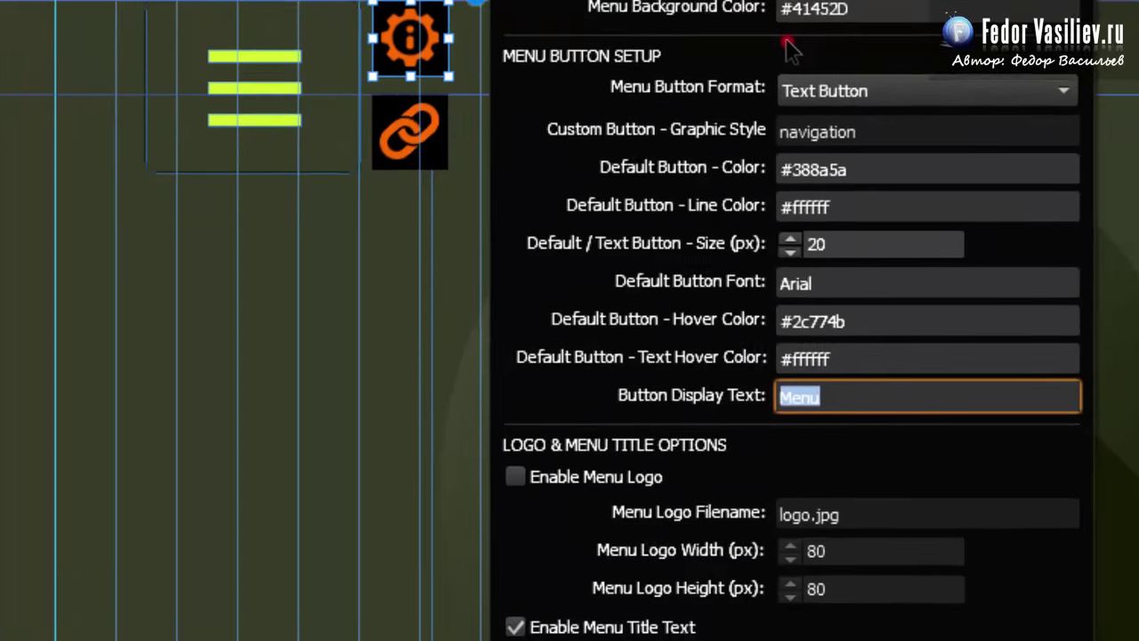
Step: Set the Menu Button Format to Default Button and close the widget's options
left_click(868, 72)
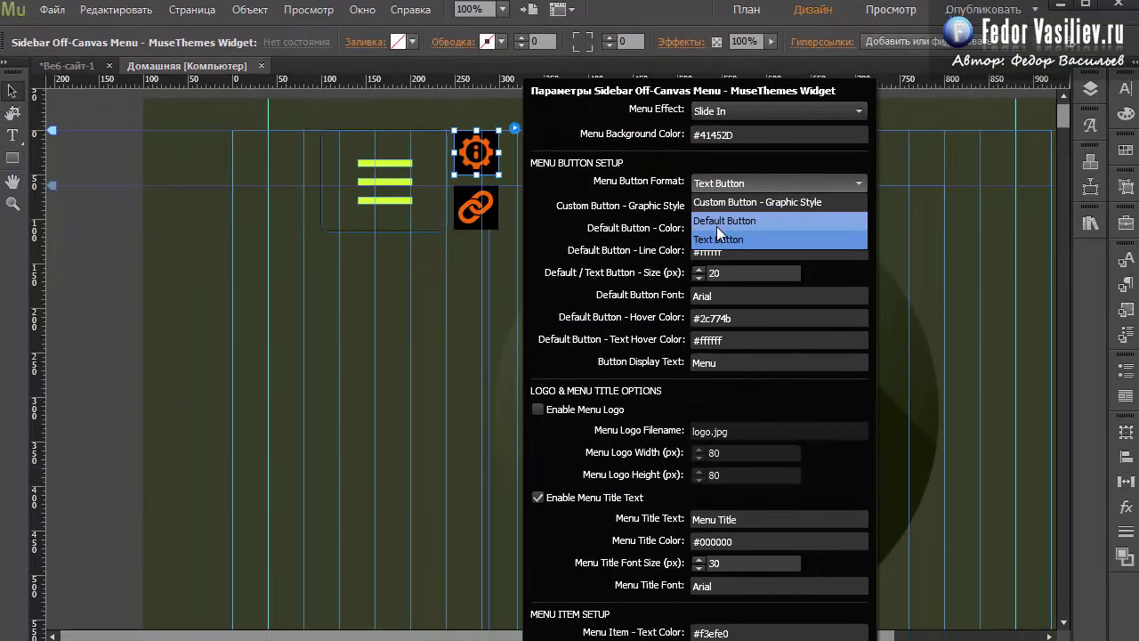
left_click(717, 221)
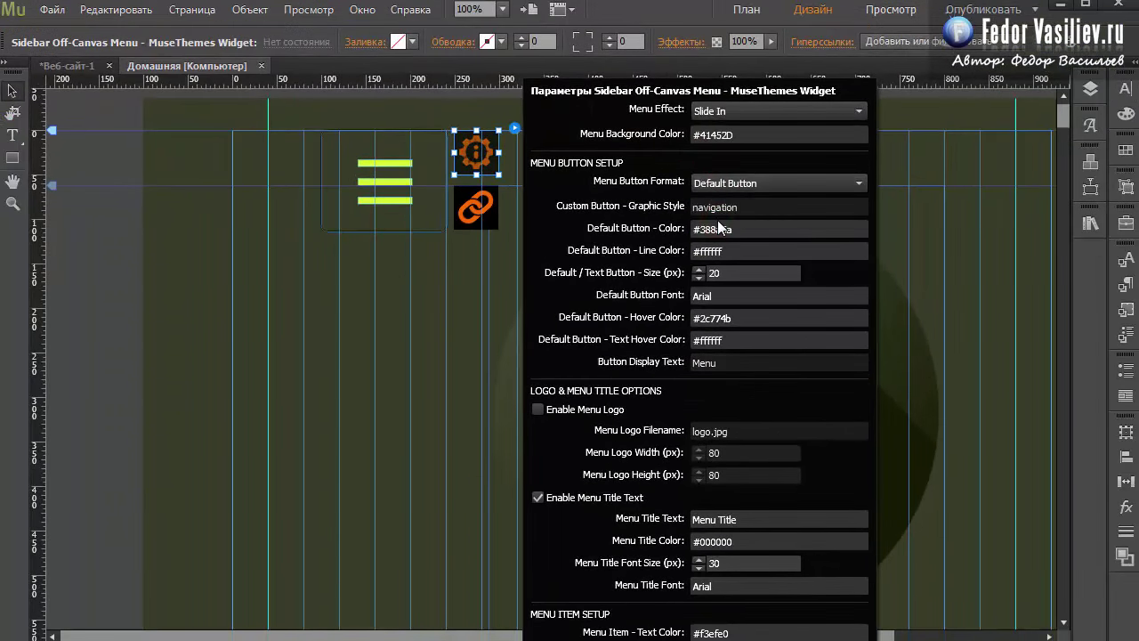
left_click(391, 290)
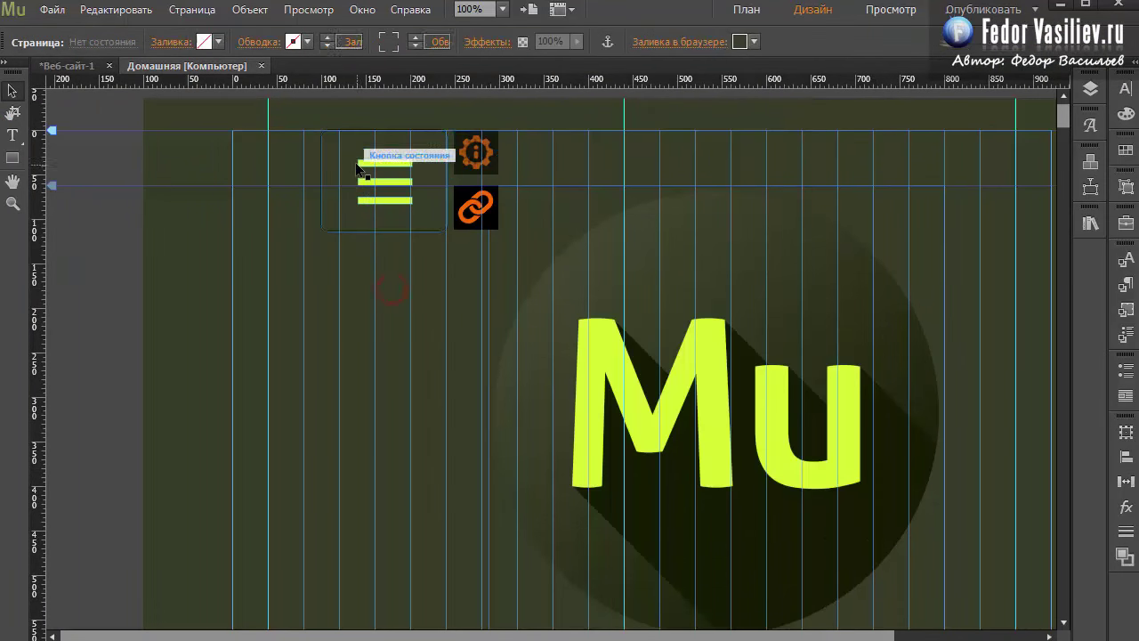
Step: Hide the three-line state button (Кнопка состояния) in Слой 1
left_click(359, 165)
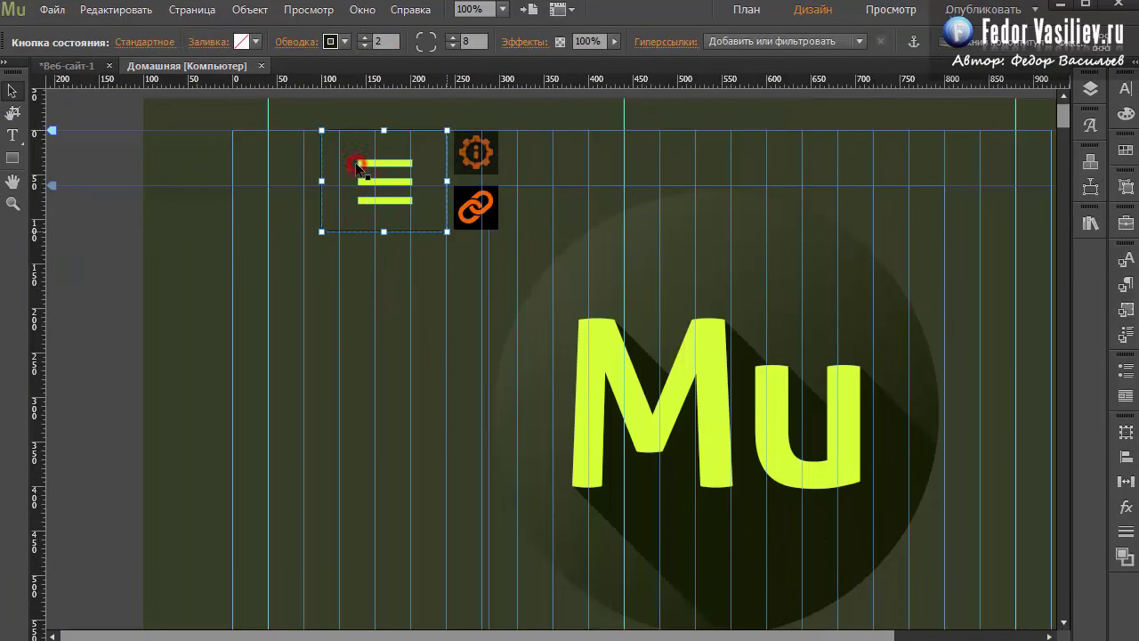
left_click(1090, 89)
left_click(911, 97)
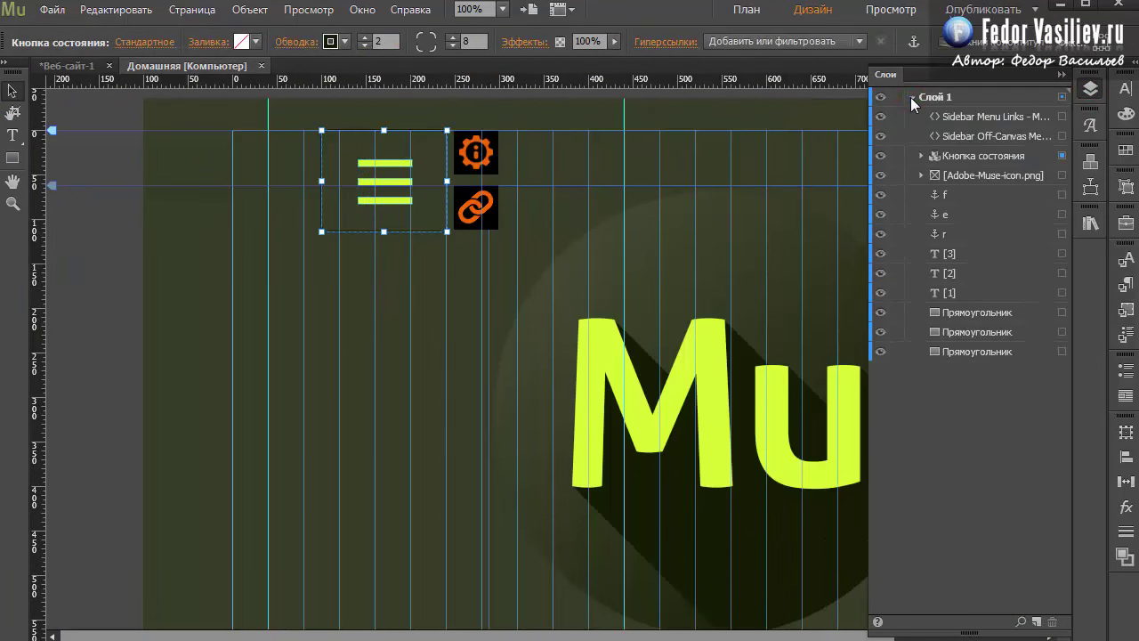
left_click(879, 156)
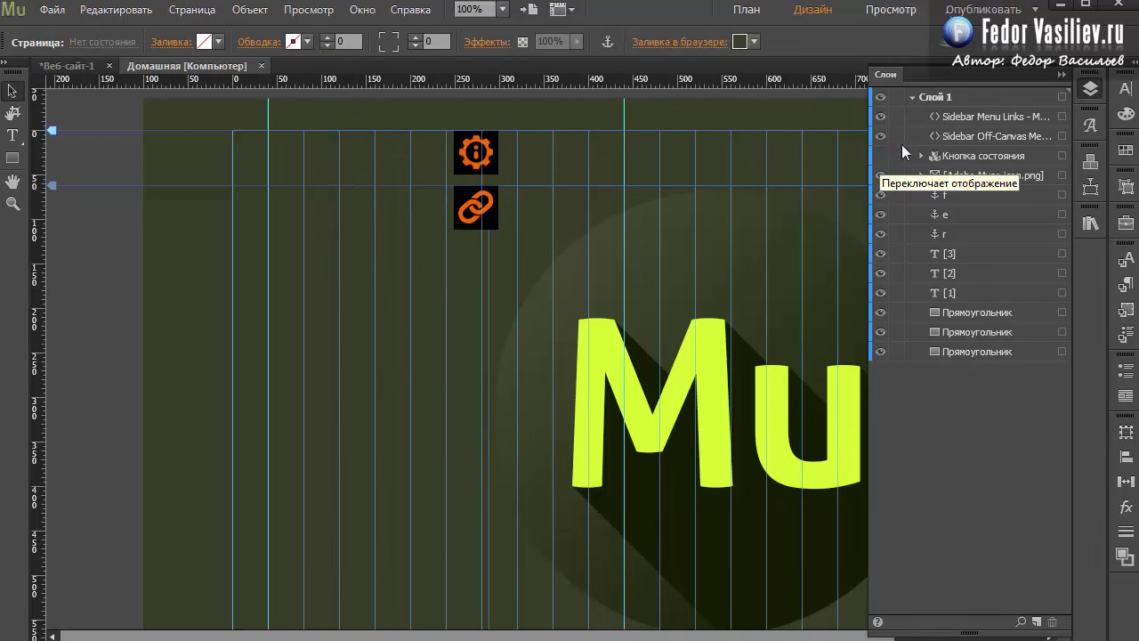
left_click(1061, 78)
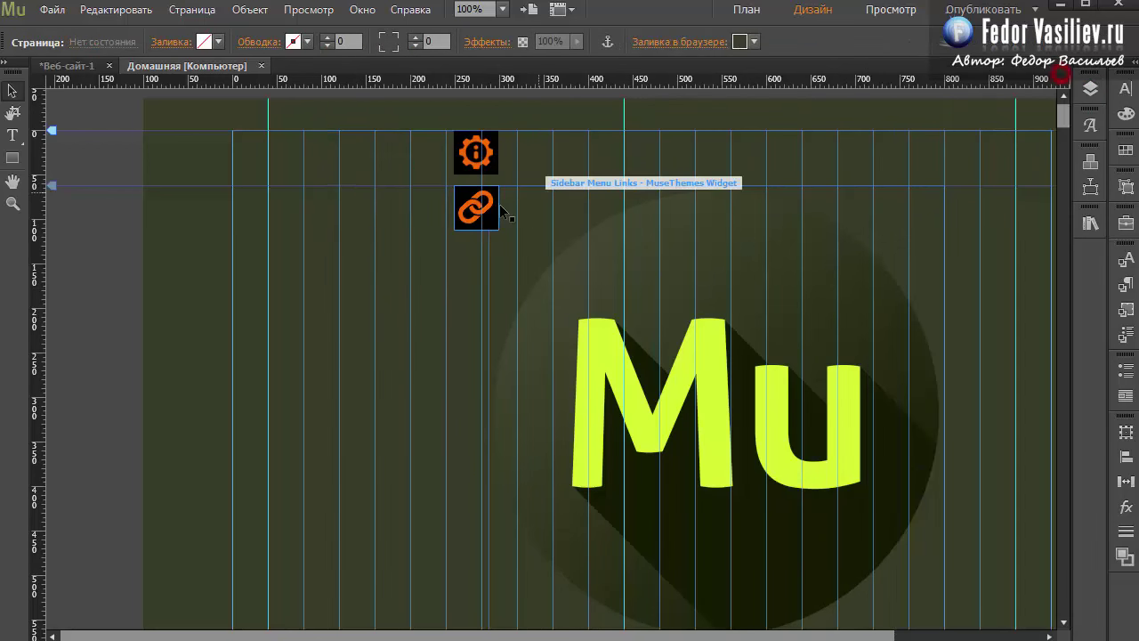
Step: Preview the page in the browser and open and close the sidebar menu twice with the default button
left_click(53, 10)
left_click(126, 310)
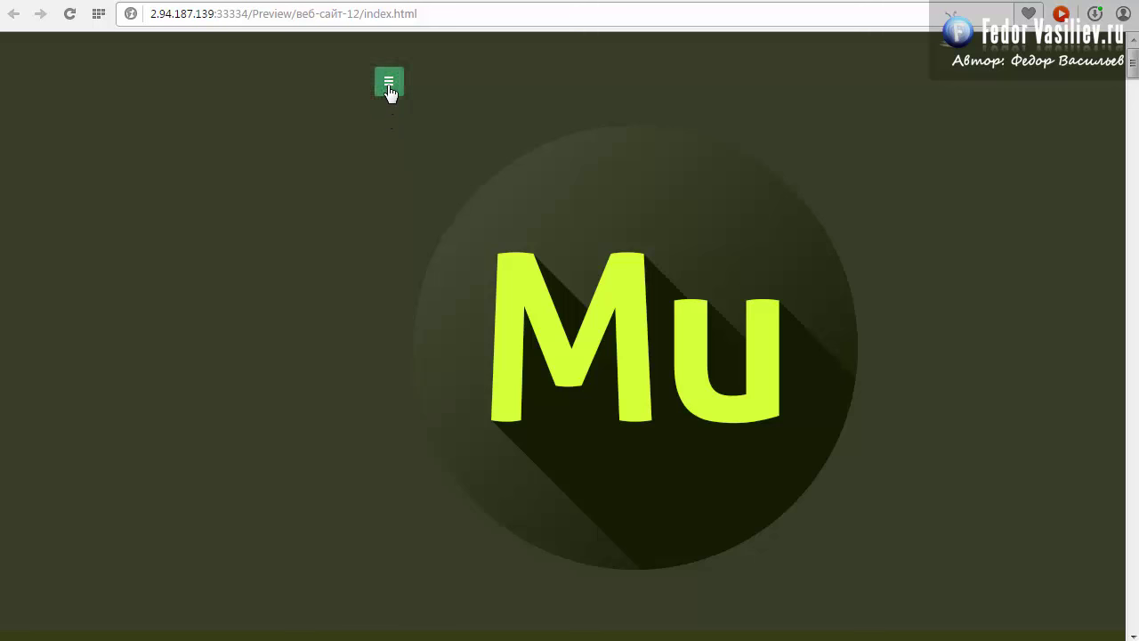
left_click(389, 89)
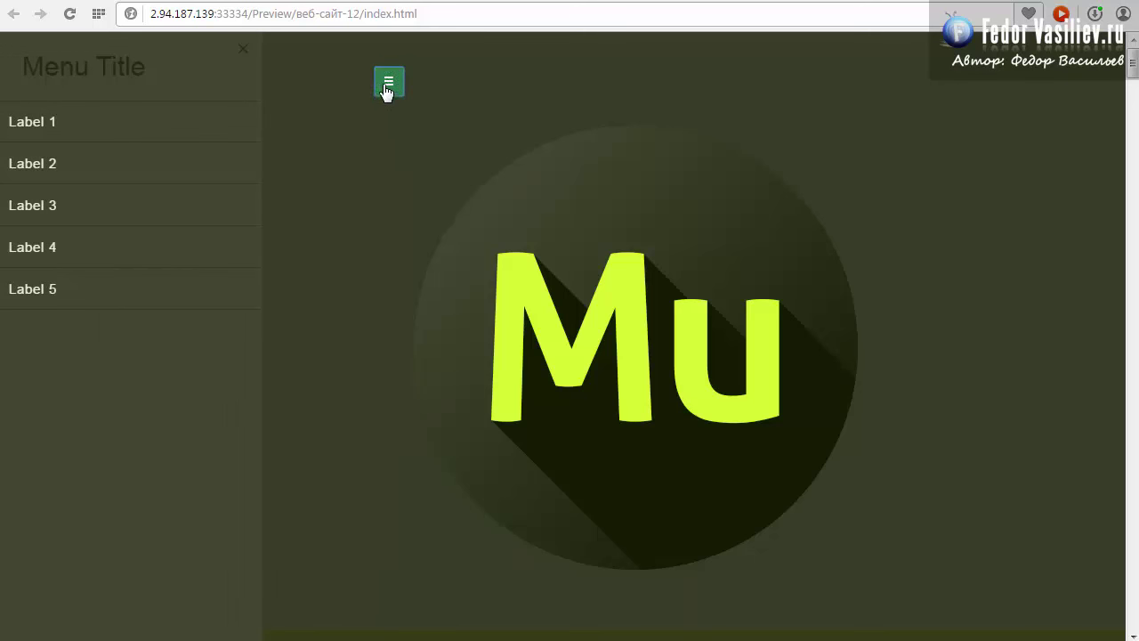
left_click(244, 51)
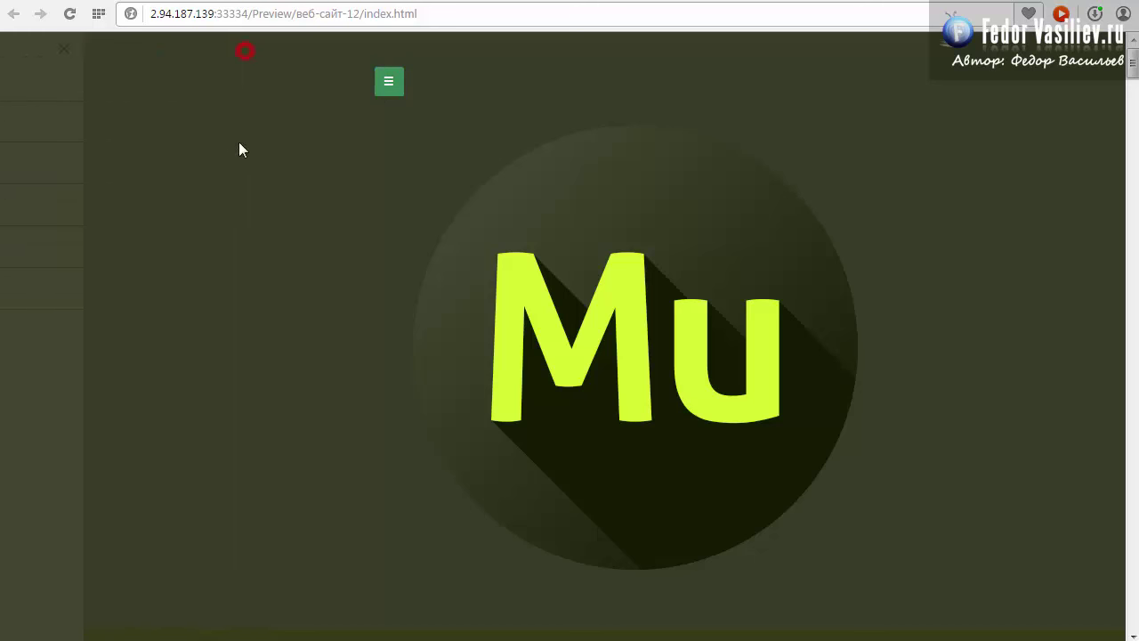
left_click(382, 92)
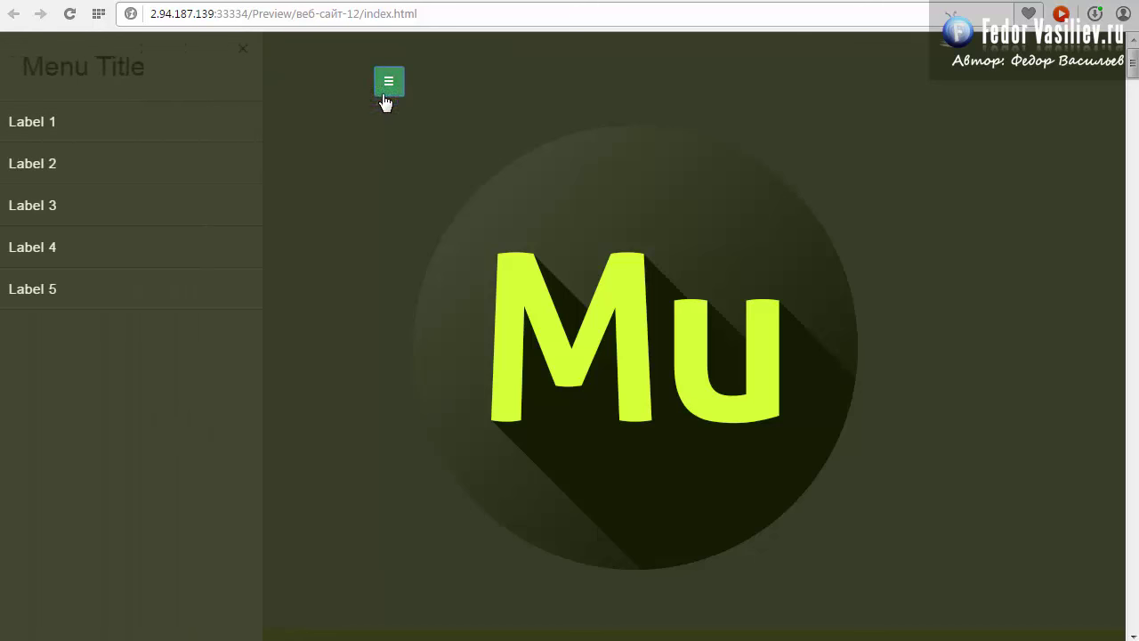
left_click(240, 49)
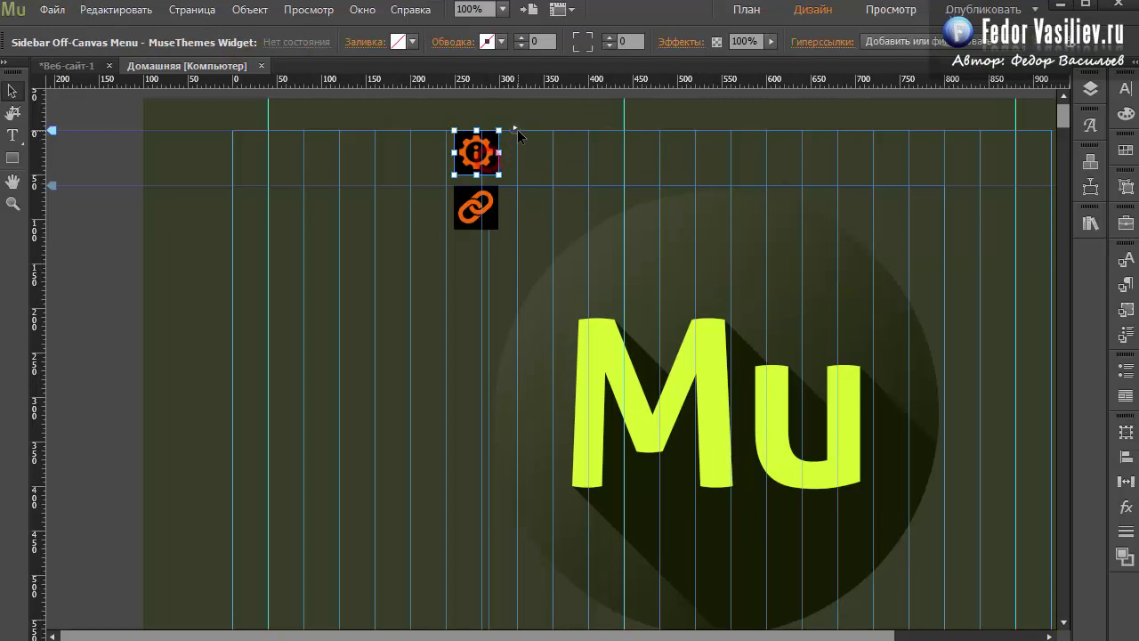
Step: Reopen the Sidebar Off-Canvas Menu options and examine the default button's color, line color, size and font settings
left_click(516, 129)
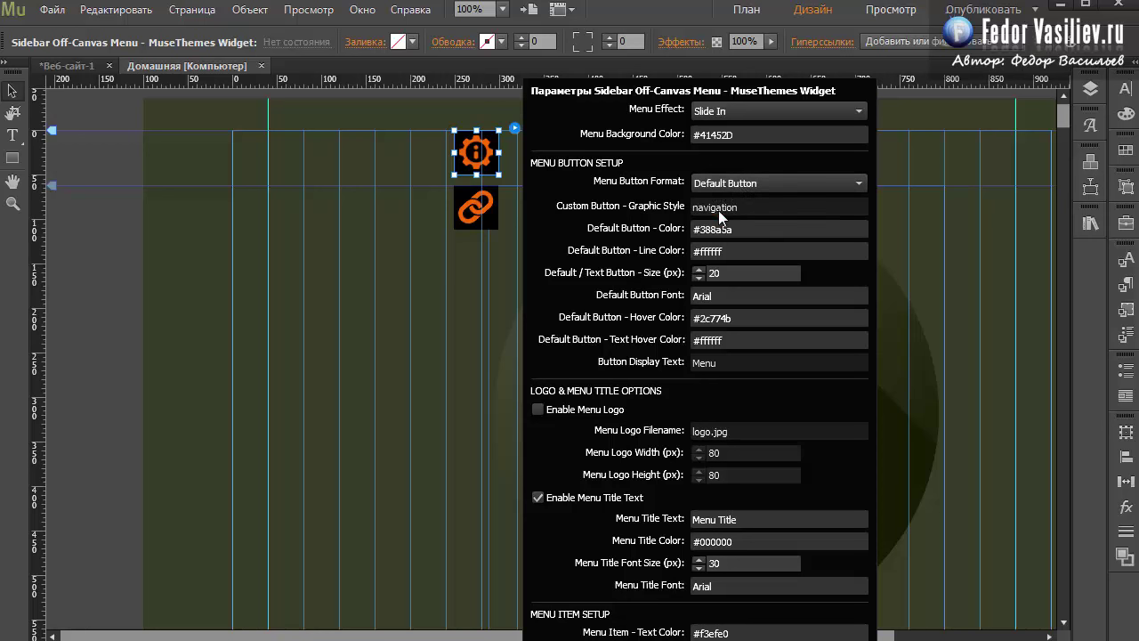
left_click(737, 229)
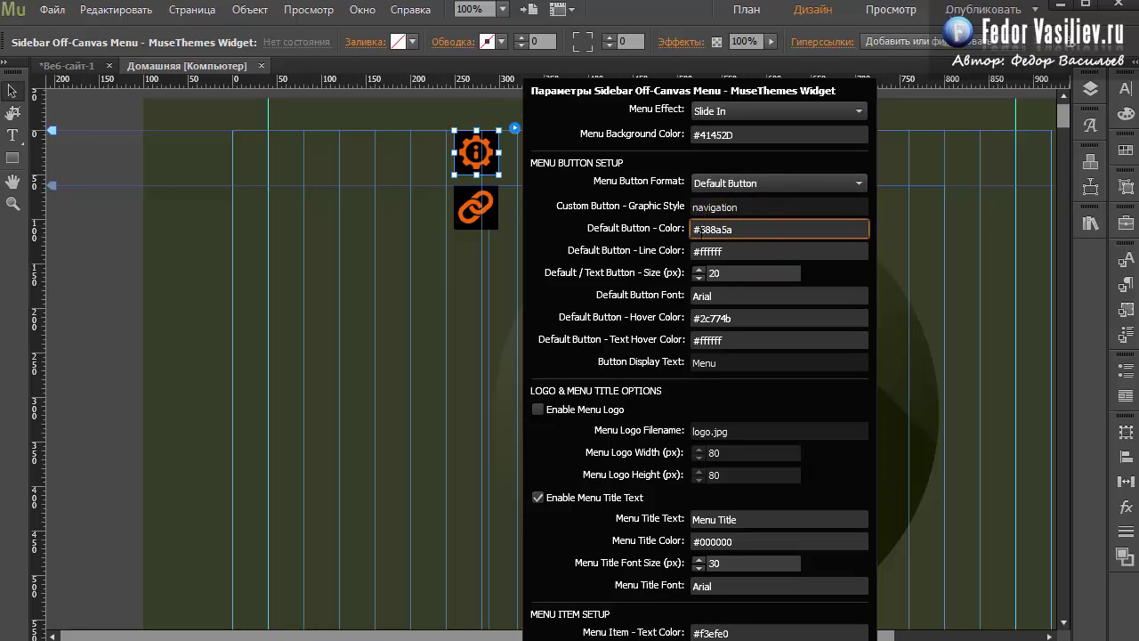
double_click(742, 249)
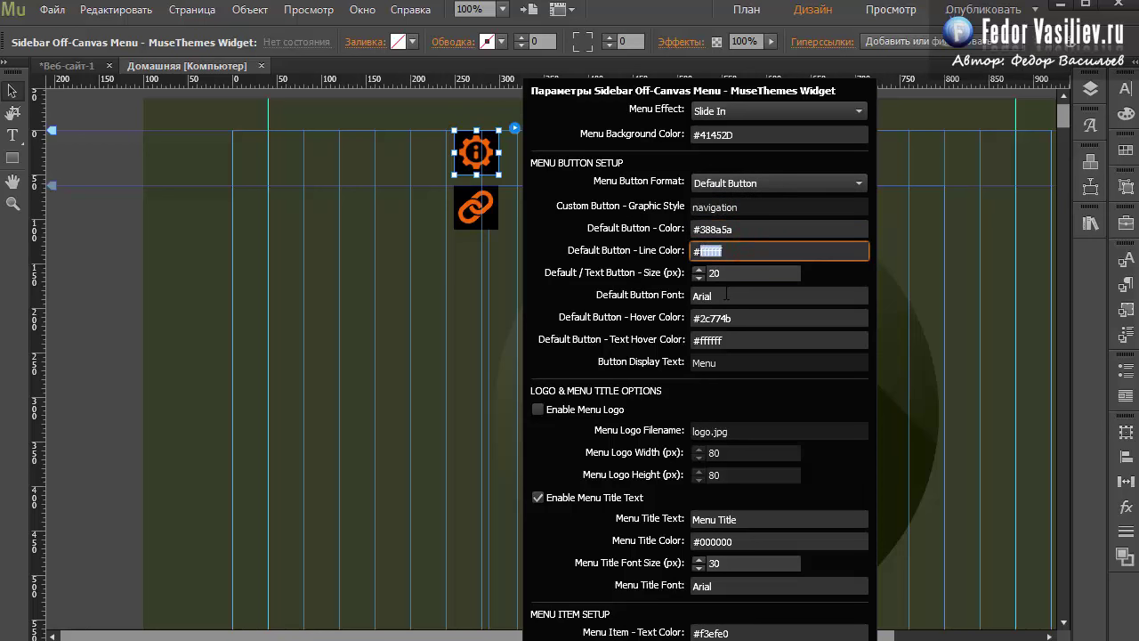
double_click(717, 275)
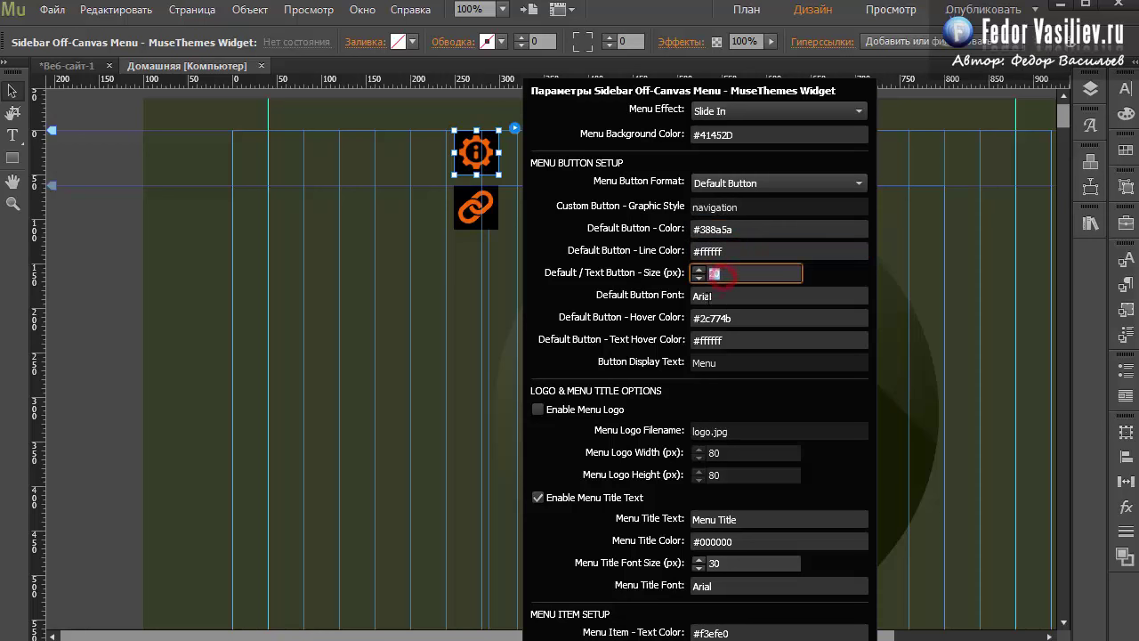
left_click(725, 296)
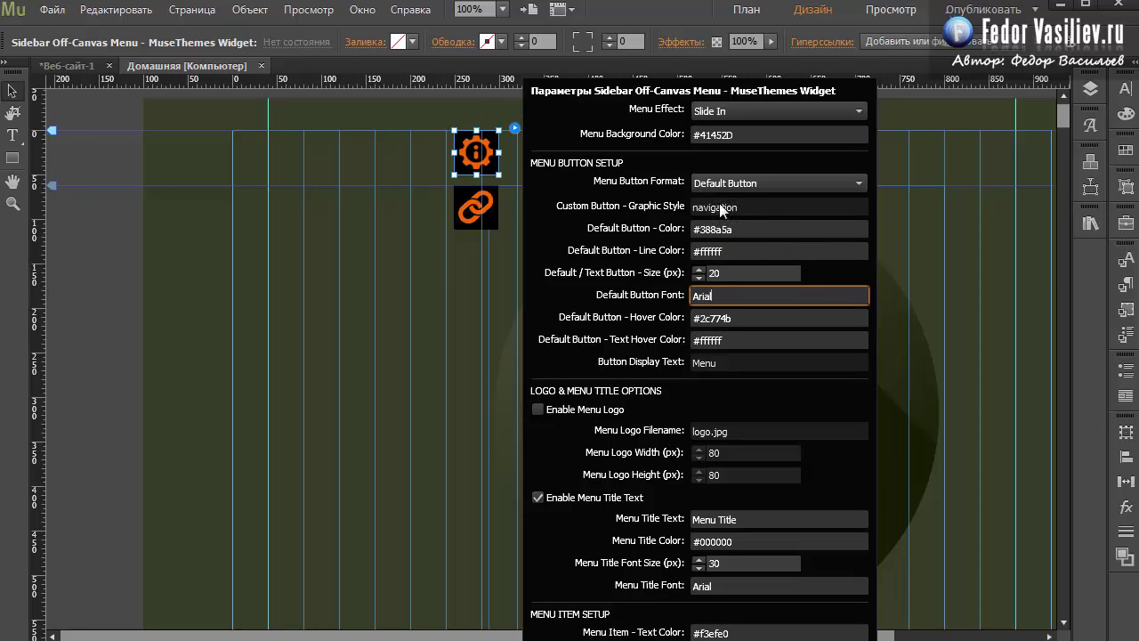
Step: Change the Menu Button Format to Text Button and close the widget's options
left_click(783, 183)
left_click(709, 239)
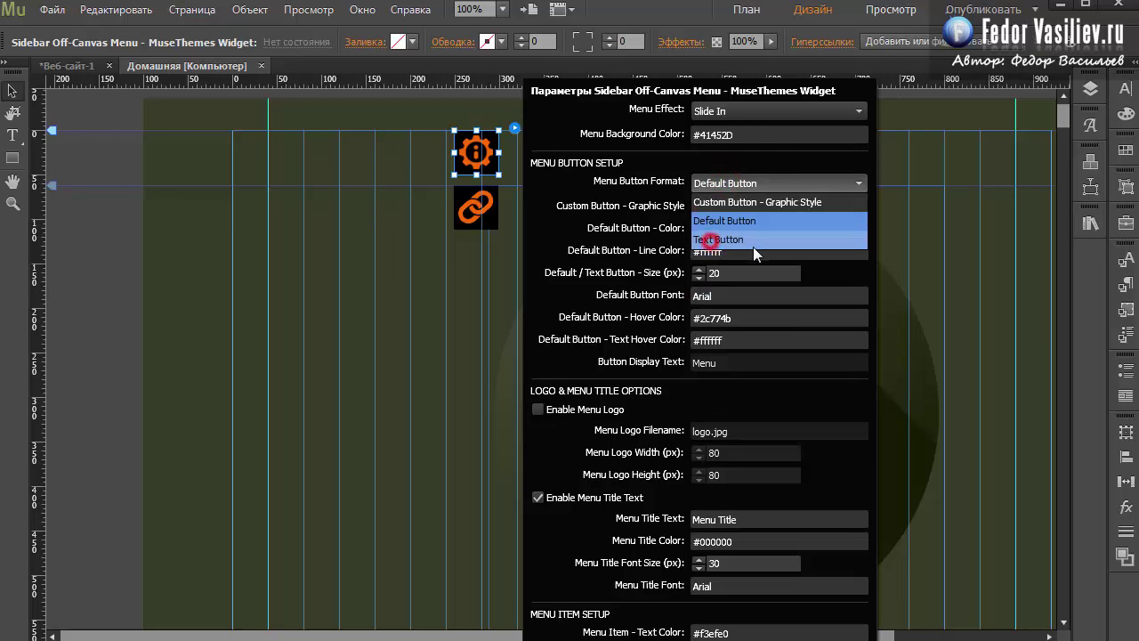
left_click(415, 290)
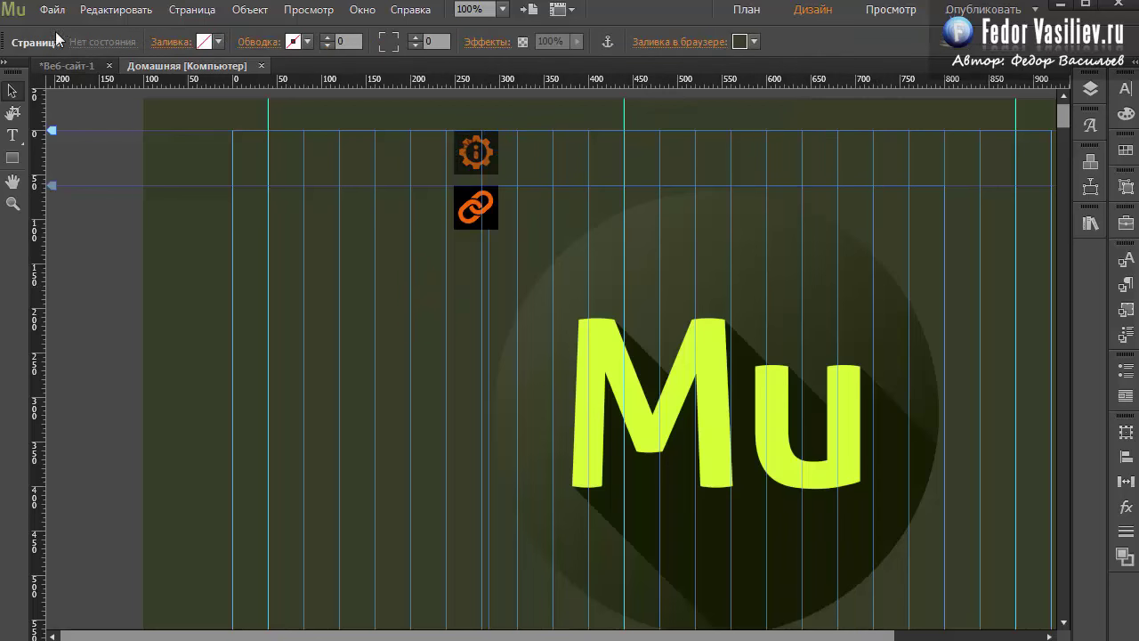
Step: Preview the page in the browser and open and close the sidebar menu with the text button
left_click(51, 10)
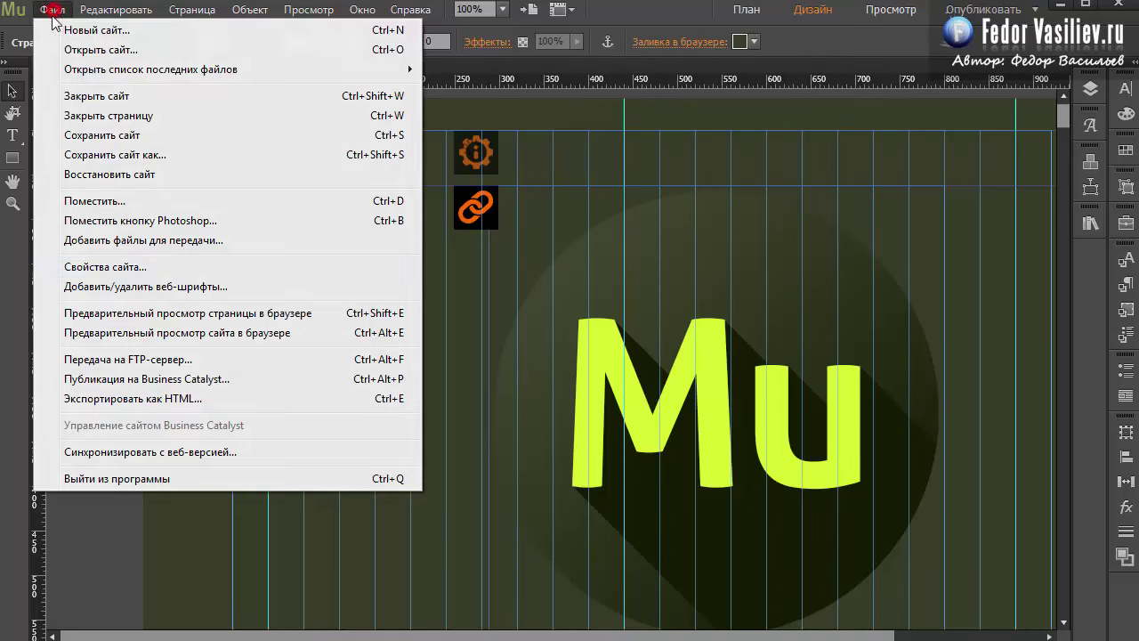
left_click(145, 319)
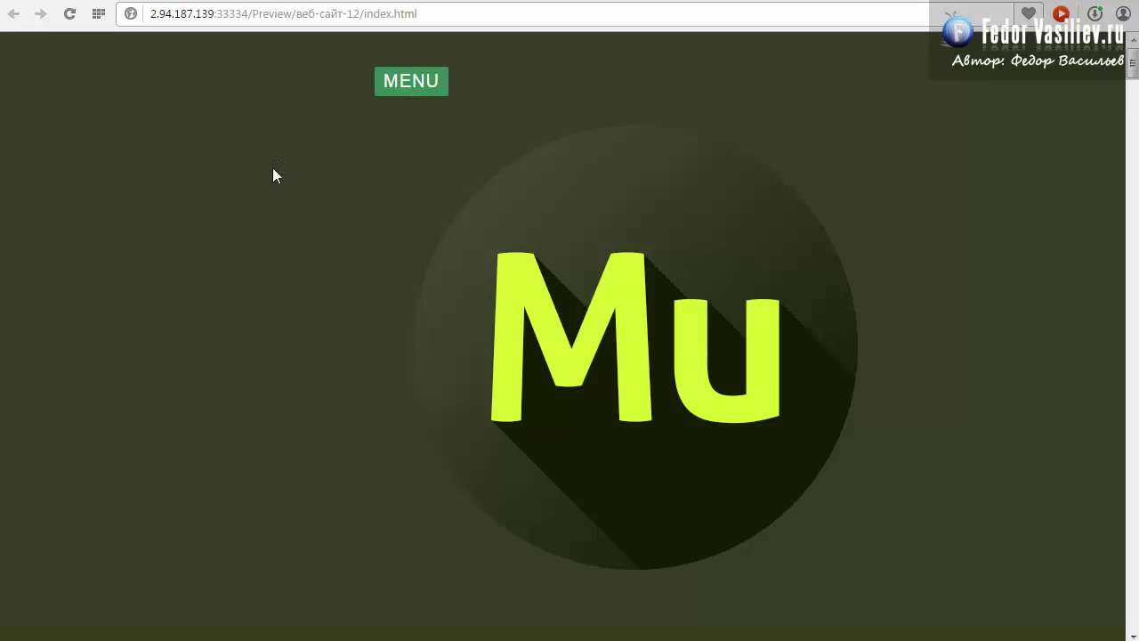
left_click(402, 84)
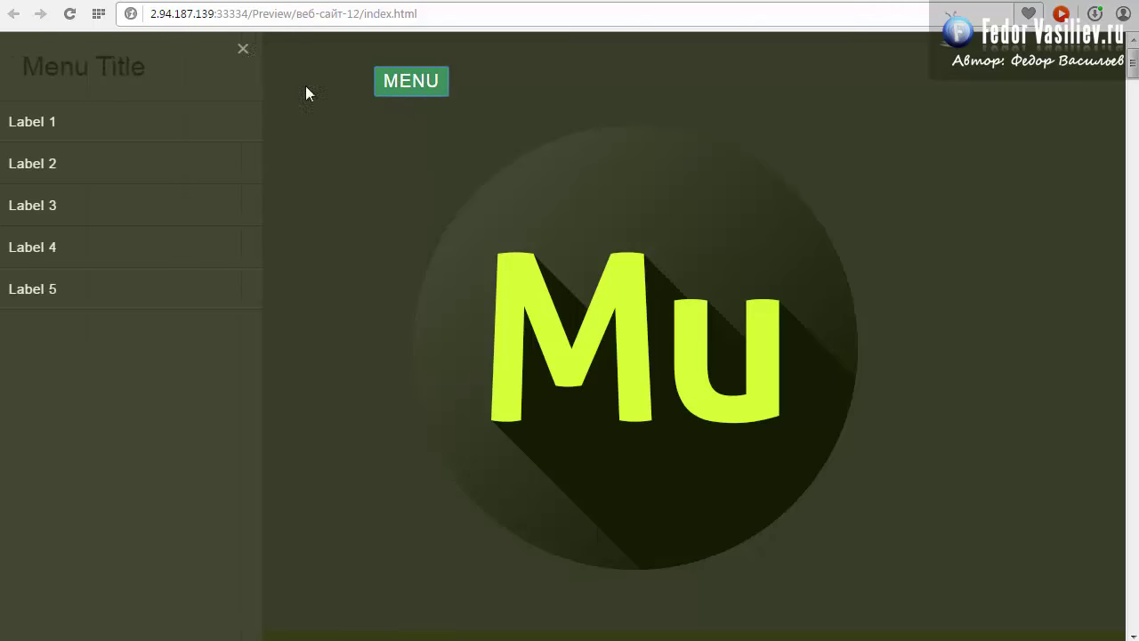
left_click(241, 51)
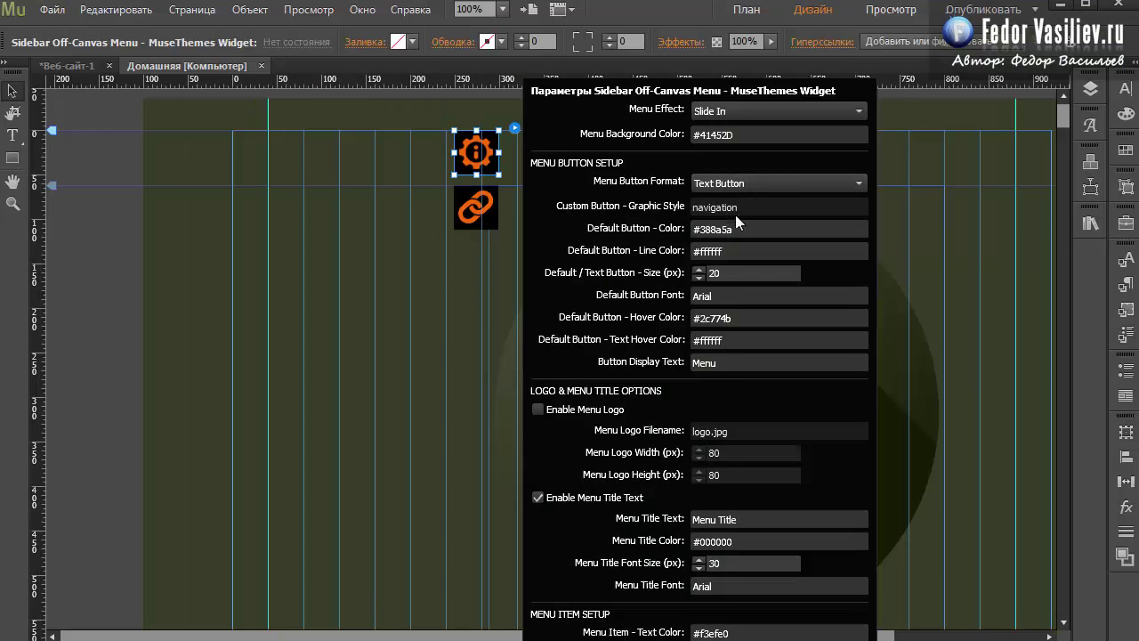
Step: Switch the Menu Button Format back to Custom Button - Graphic Style and show the hidden state button (Кнопка состояния) again
left_click(725, 229)
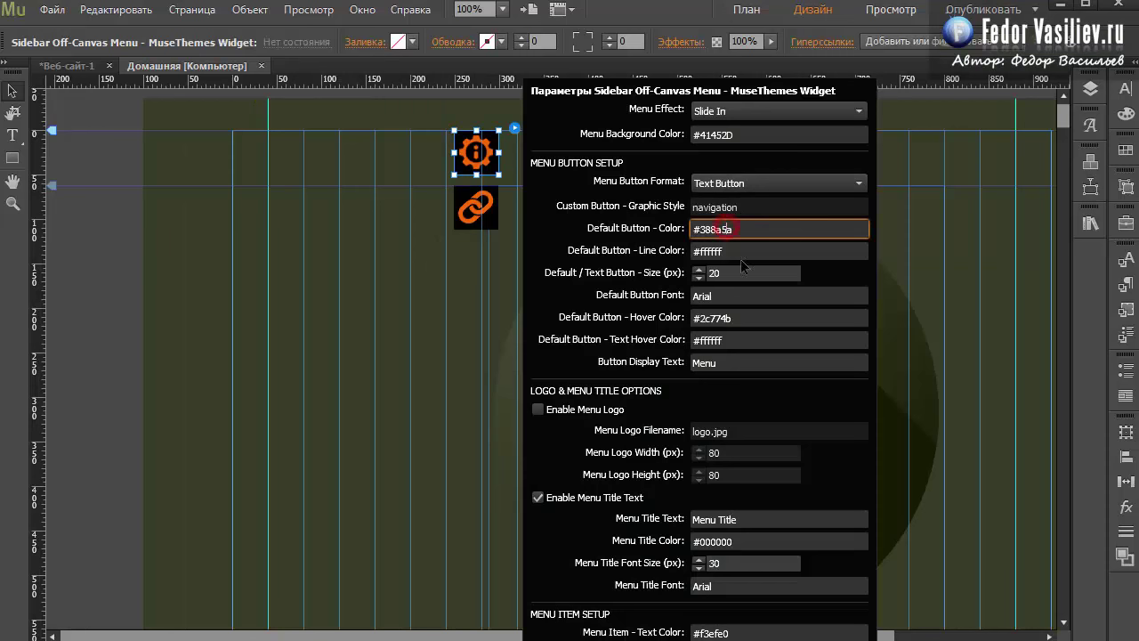
left_click(724, 363)
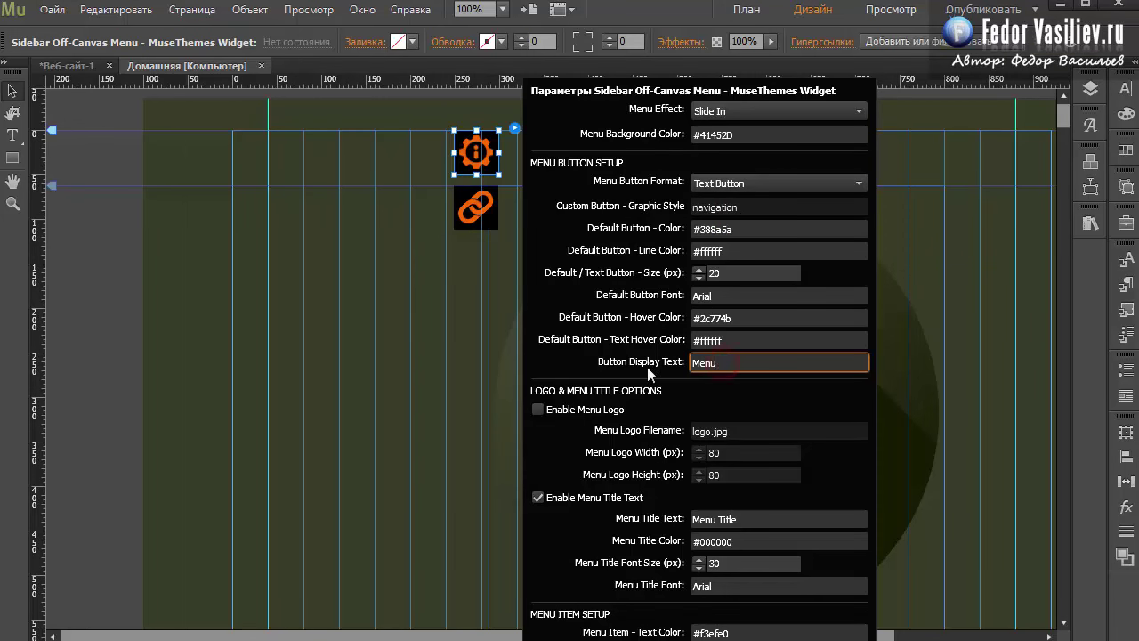
left_click(748, 188)
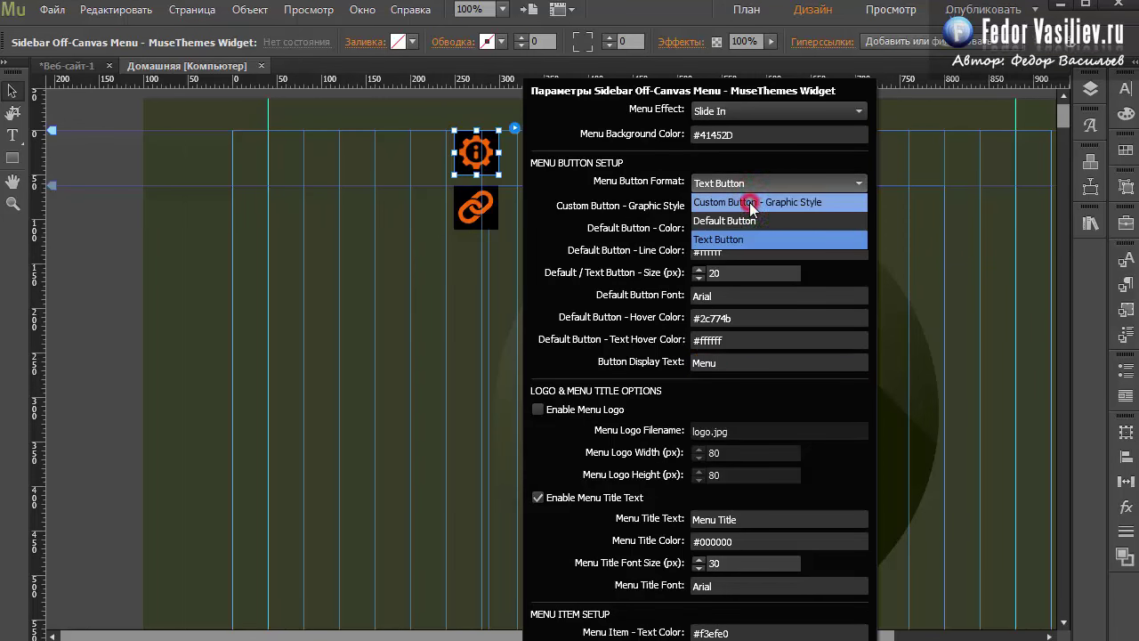
left_click(749, 203)
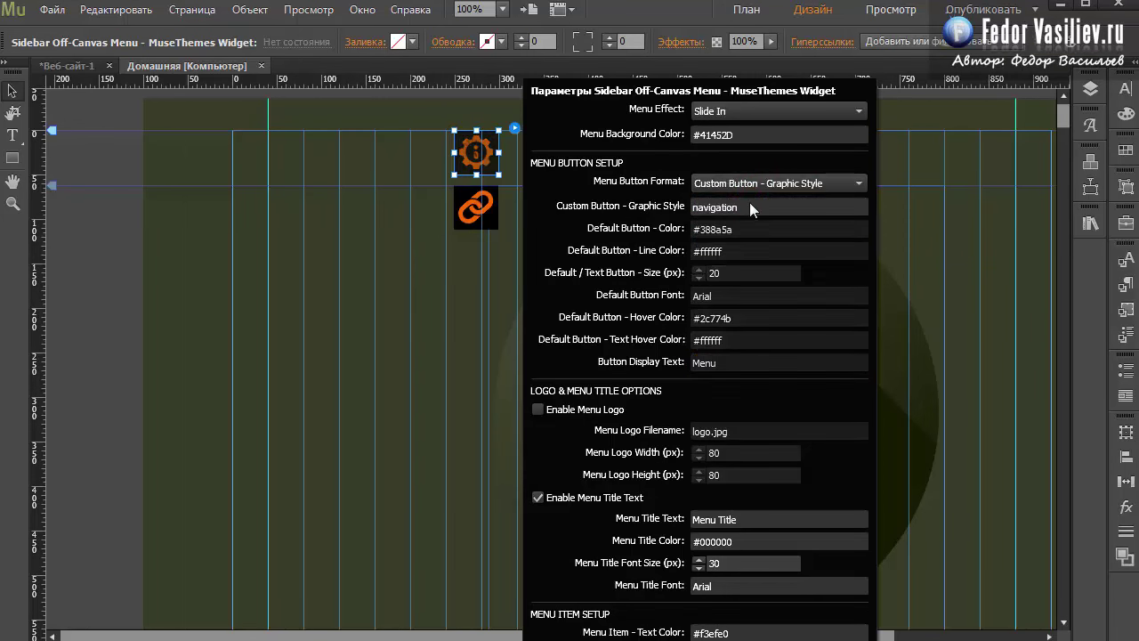
left_click(1089, 88)
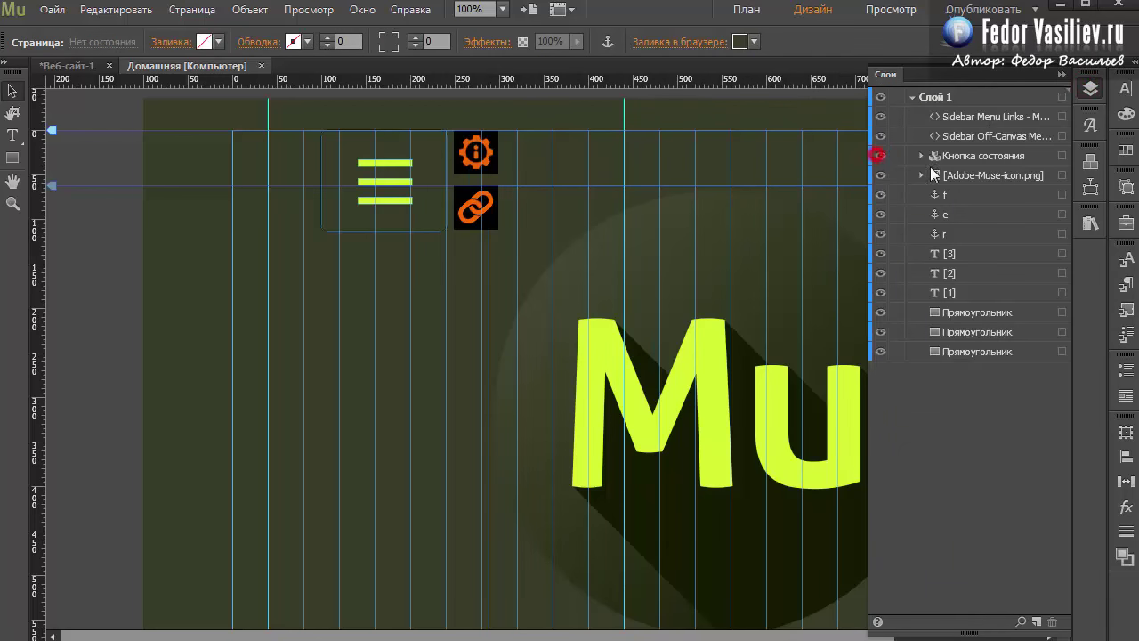
Step: Open the Sidebar Off-Canvas Menu widget's options and change the Menu Title Text to "Adobe"
left_click(1061, 74)
left_click(477, 153)
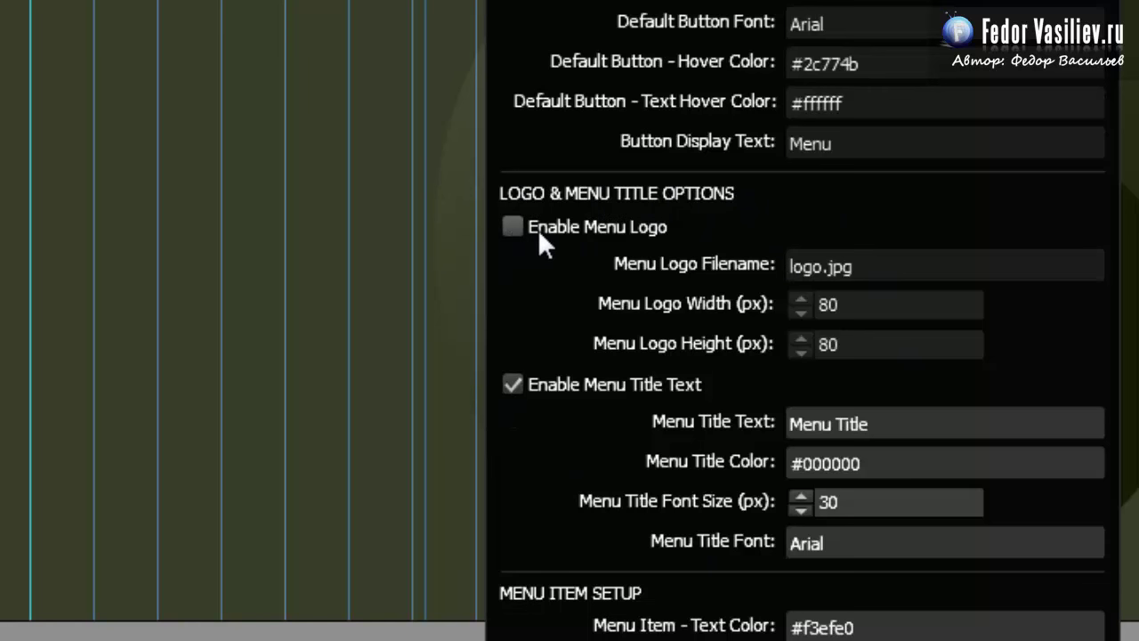
left_click(803, 266)
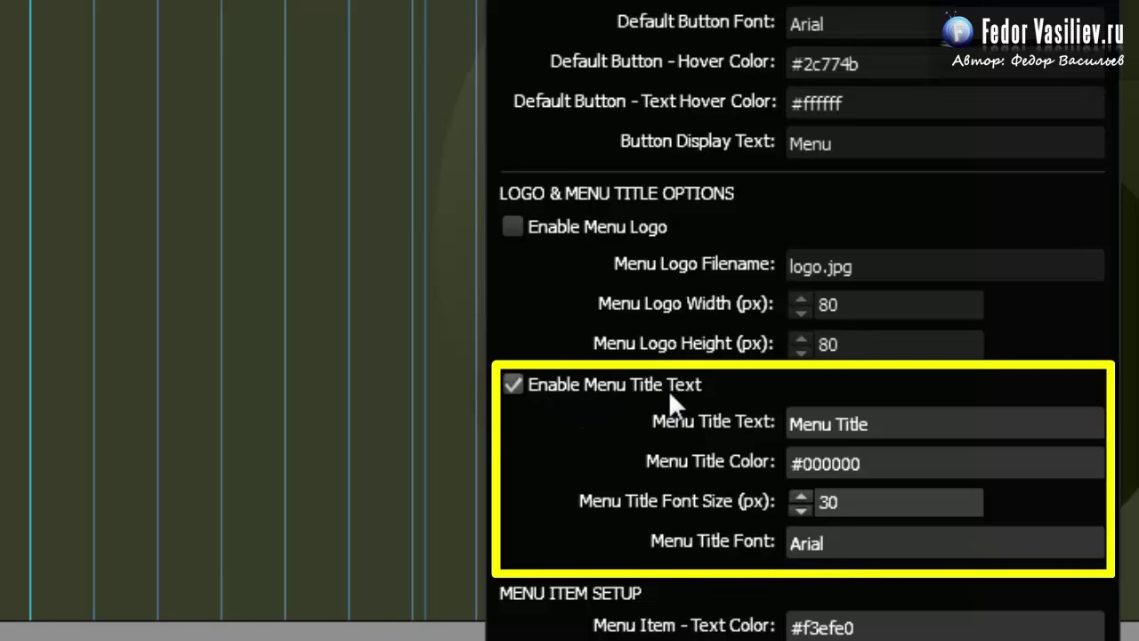
left_click(901, 423)
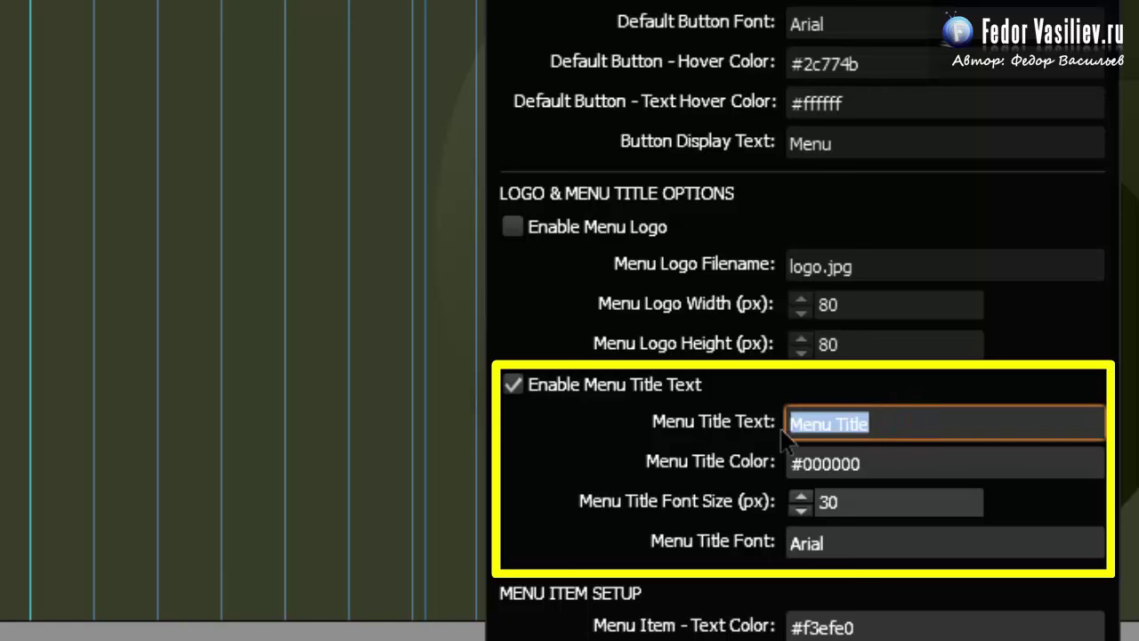
type("Adobe")
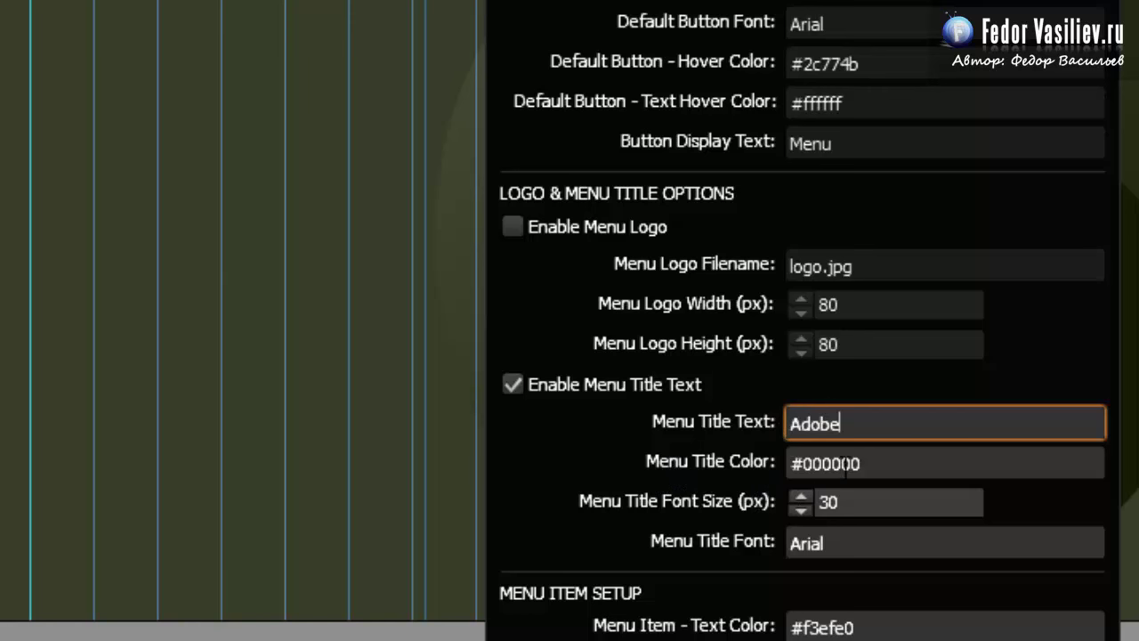
Step: Raise the Menu Title Font Size to 36 px
left_click(851, 464)
left_click(865, 462)
double_click(868, 463)
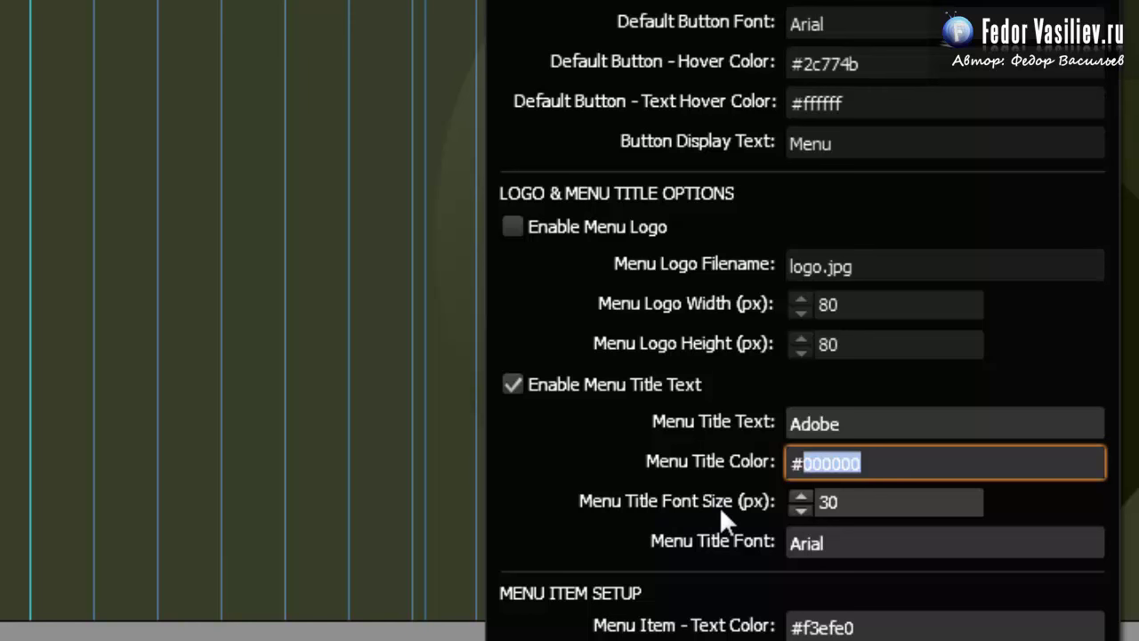
left_click(871, 505)
left_click(799, 495)
left_click(800, 495)
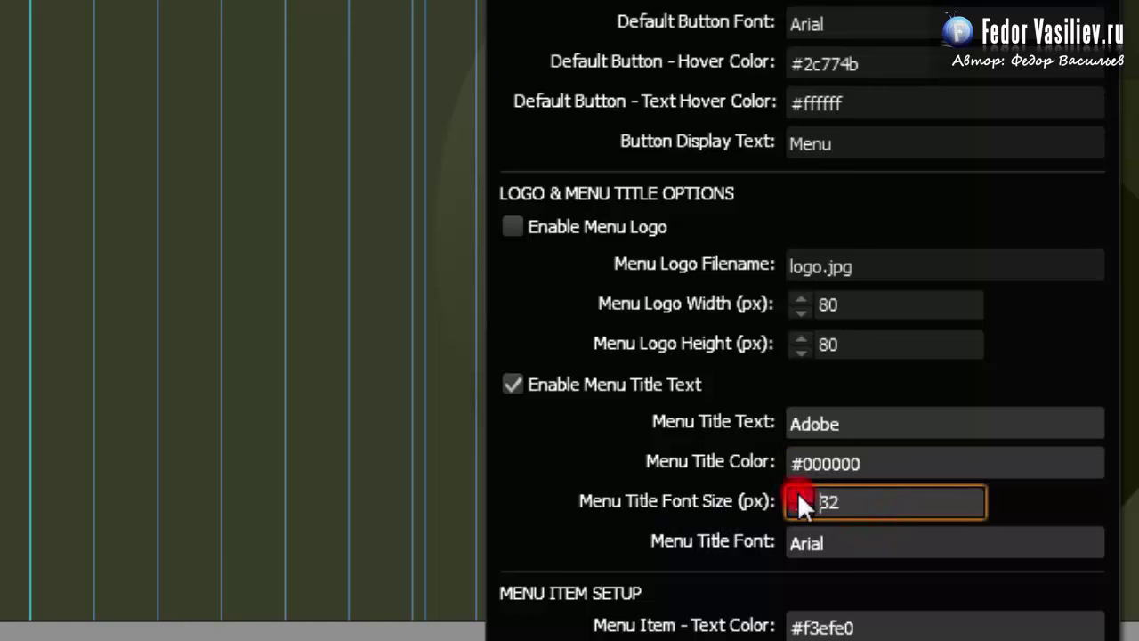
left_click(799, 495)
left_click(799, 495)
left_click(799, 495)
left_click(799, 495)
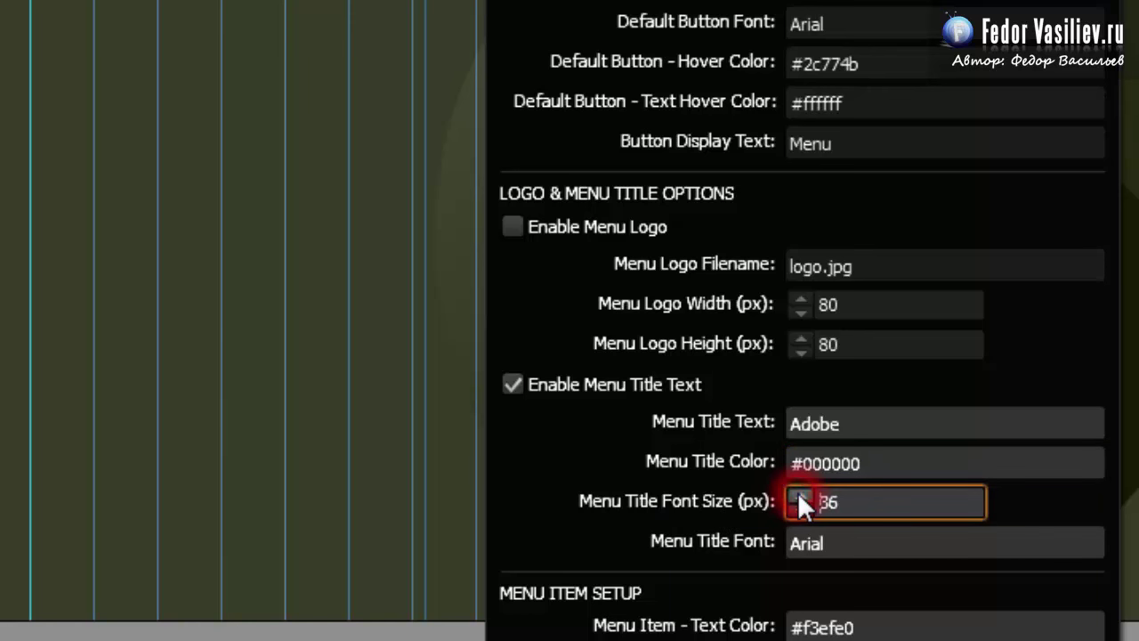
double_click(871, 503)
Step: Set the Menu Title Font to ubuntu
double_click(862, 542)
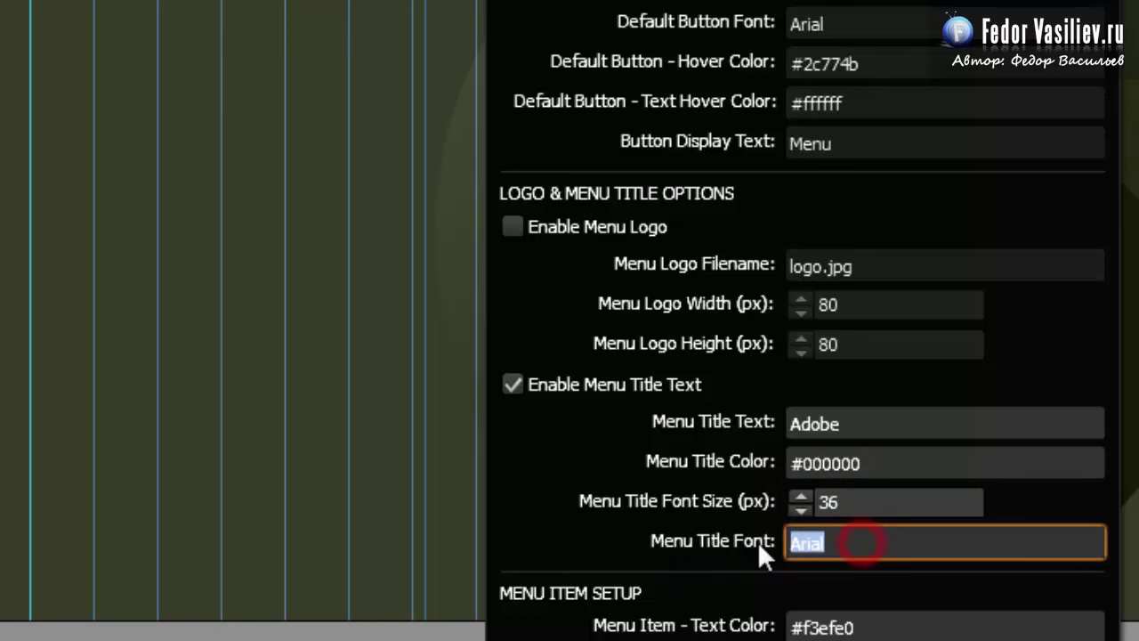
left_click(864, 541)
double_click(887, 541)
type("ubuntu")
key("Return")
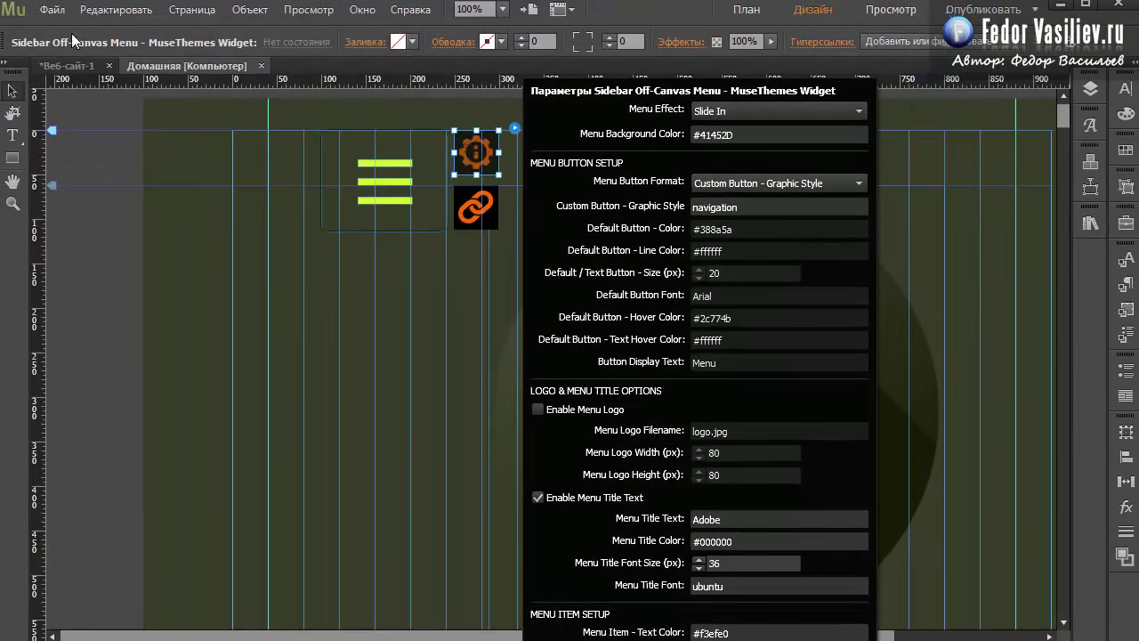
Step: Preview the page in the browser, open the sidebar menu and check how the Adobe title reads against the background
left_click(52, 8)
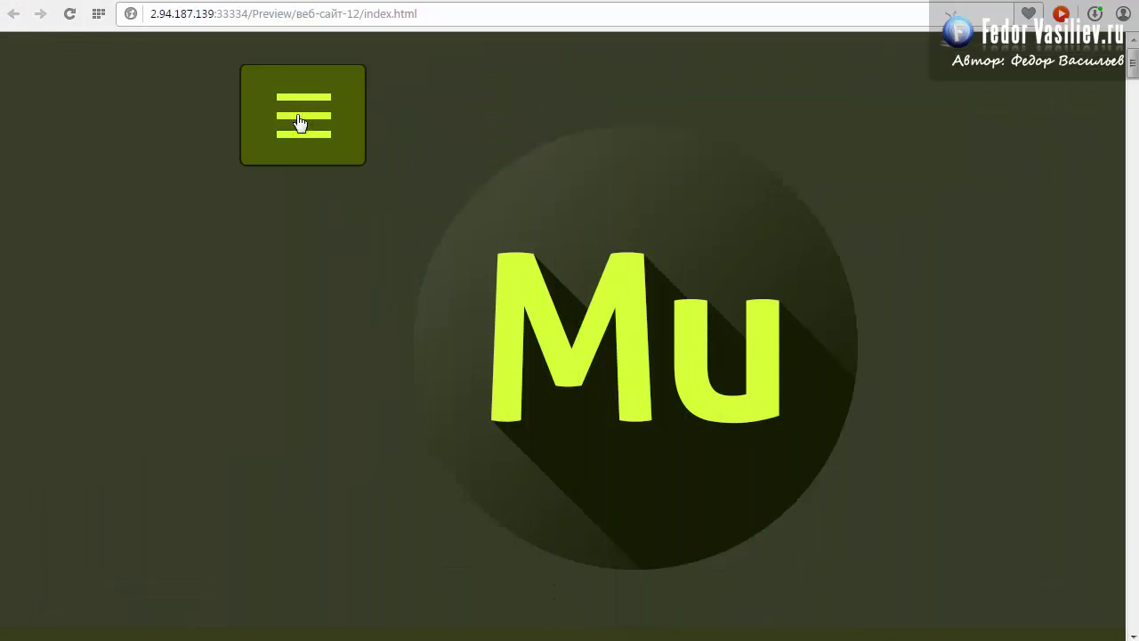
left_click(299, 123)
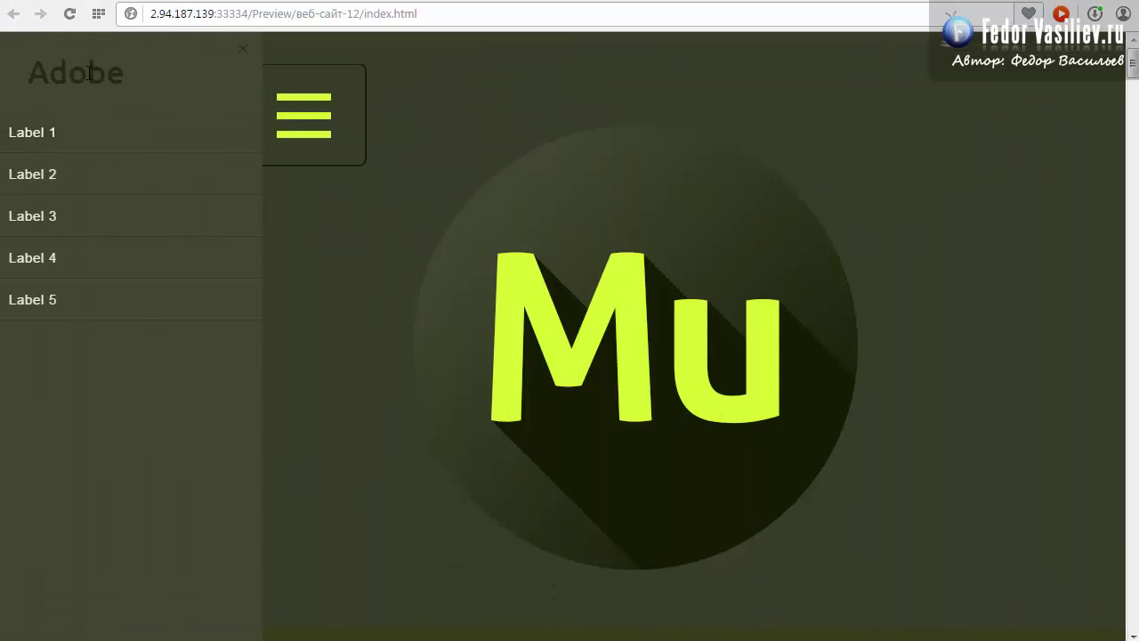
left_click_drag(20, 72, 127, 80)
left_click(127, 81)
left_click_drag(29, 74, 124, 76)
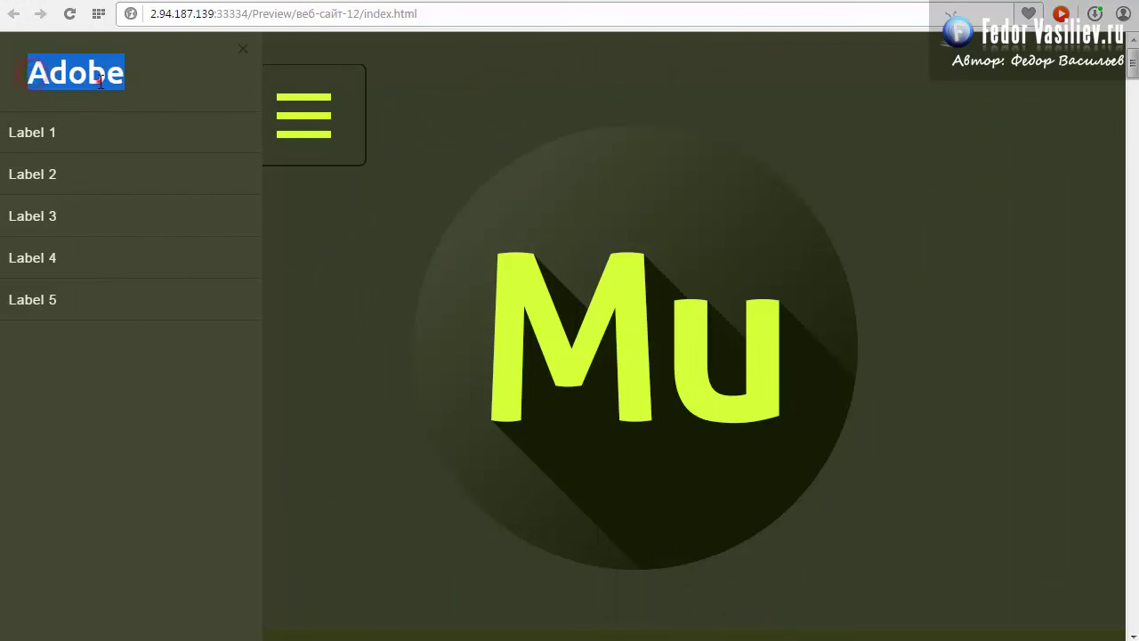
left_click(98, 78)
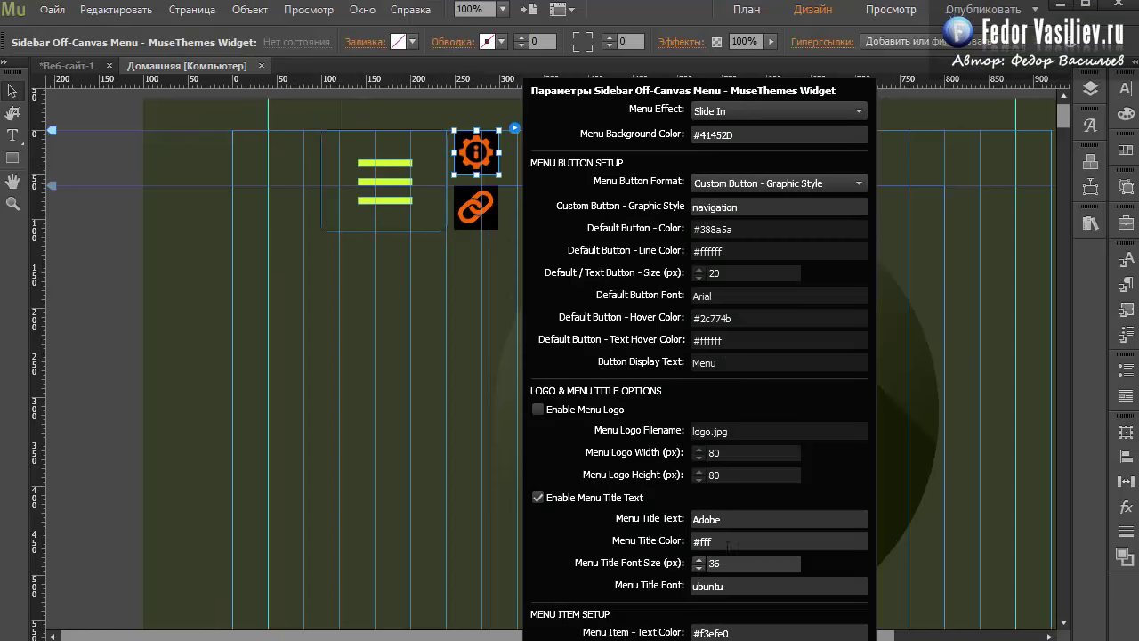
Step: Set the Menu Title Color to #fff and check the title by opening and closing the sidebar menu in a browser preview
left_click(721, 541)
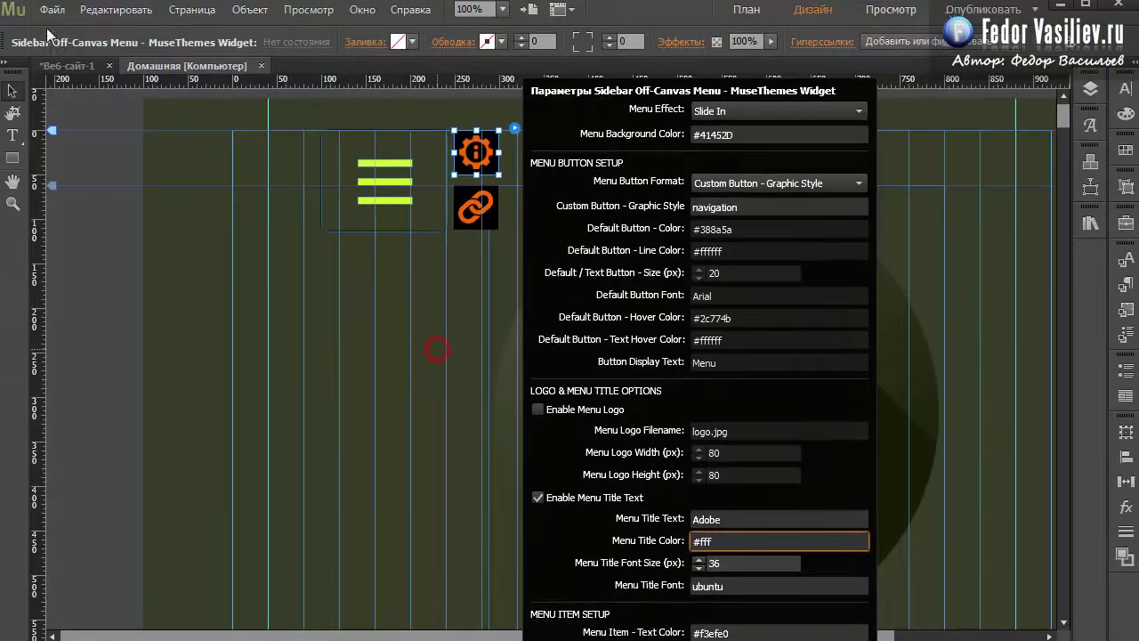
left_click(401, 270)
left_click(53, 9)
left_click(164, 314)
left_click(287, 116)
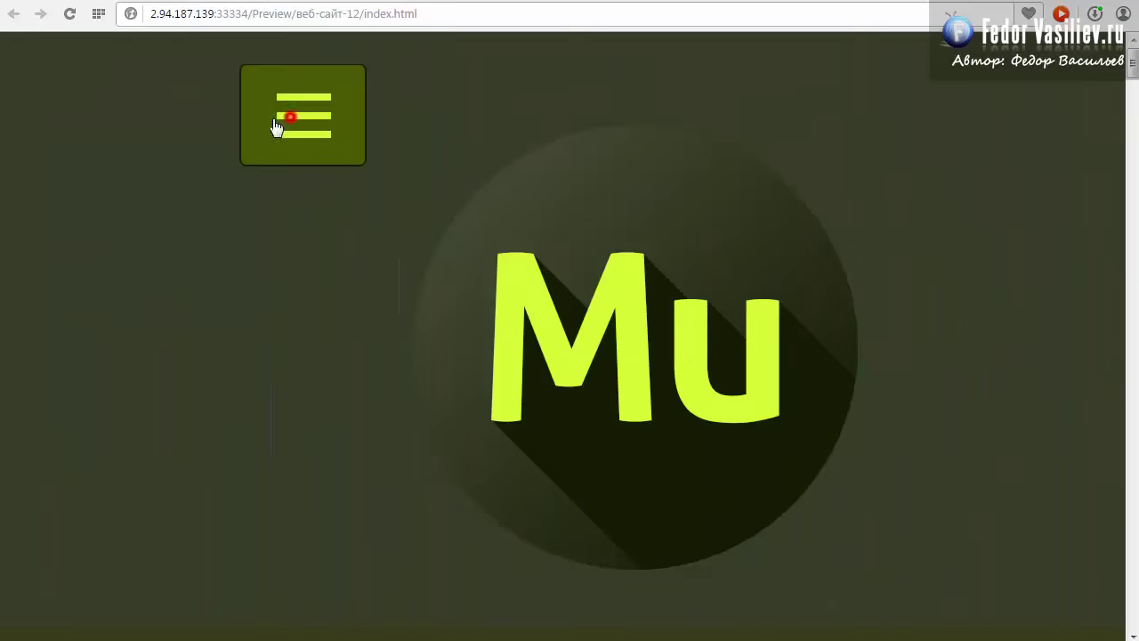
left_click_drag(19, 70, 126, 74)
left_click(143, 76)
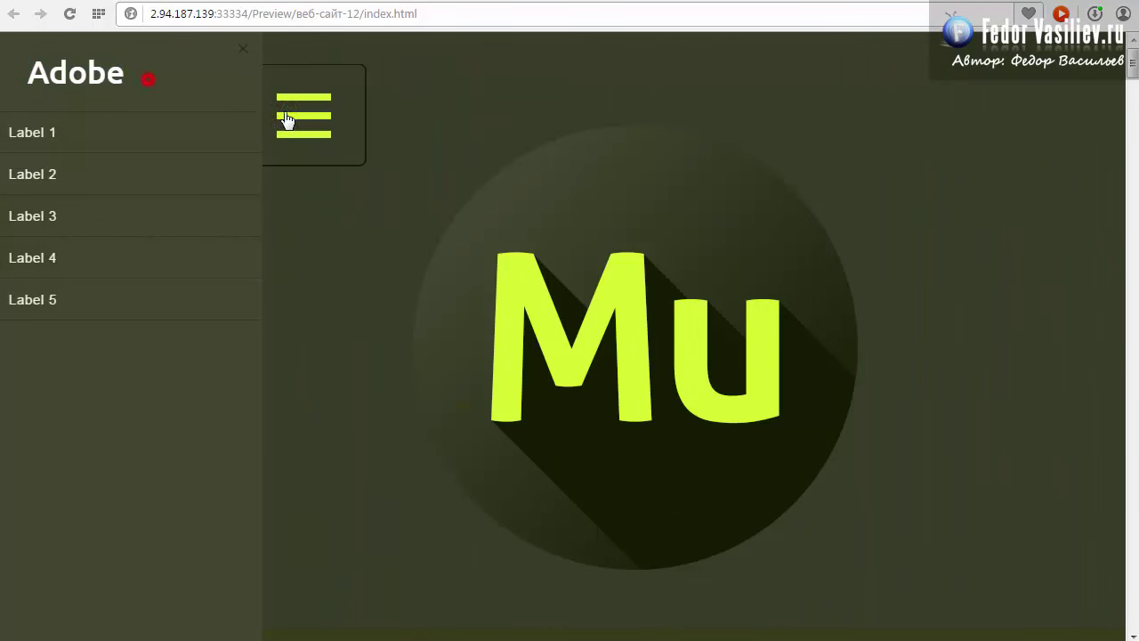
left_click(243, 48)
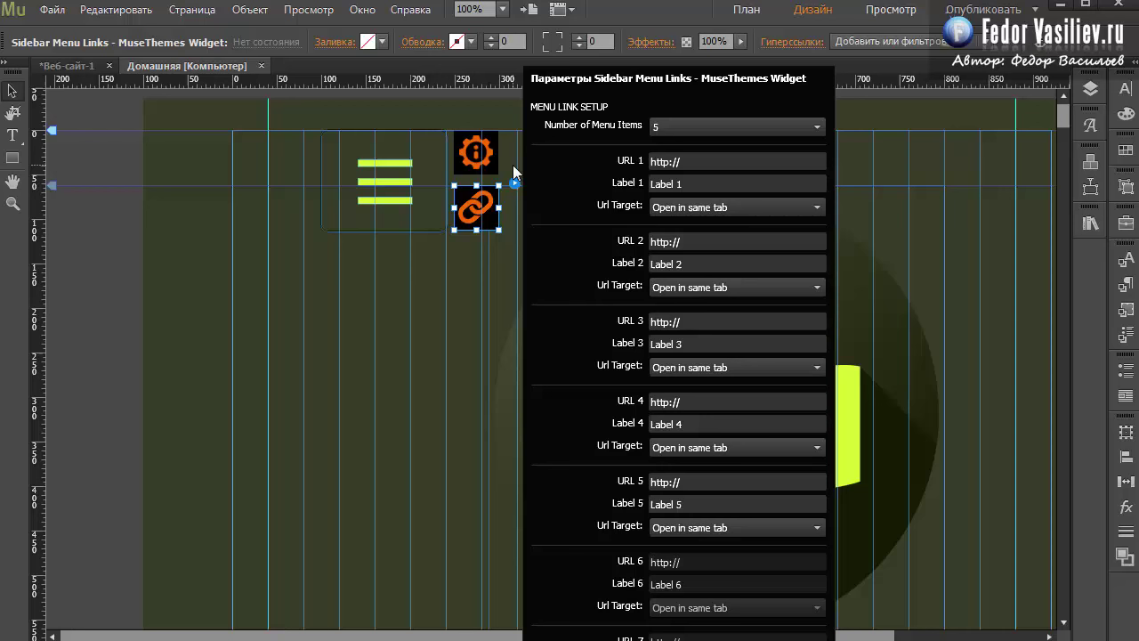
Step: In the Sidebar Off-Canvas Menu options, disable the menu title text and enable the menu logo
left_click(513, 173)
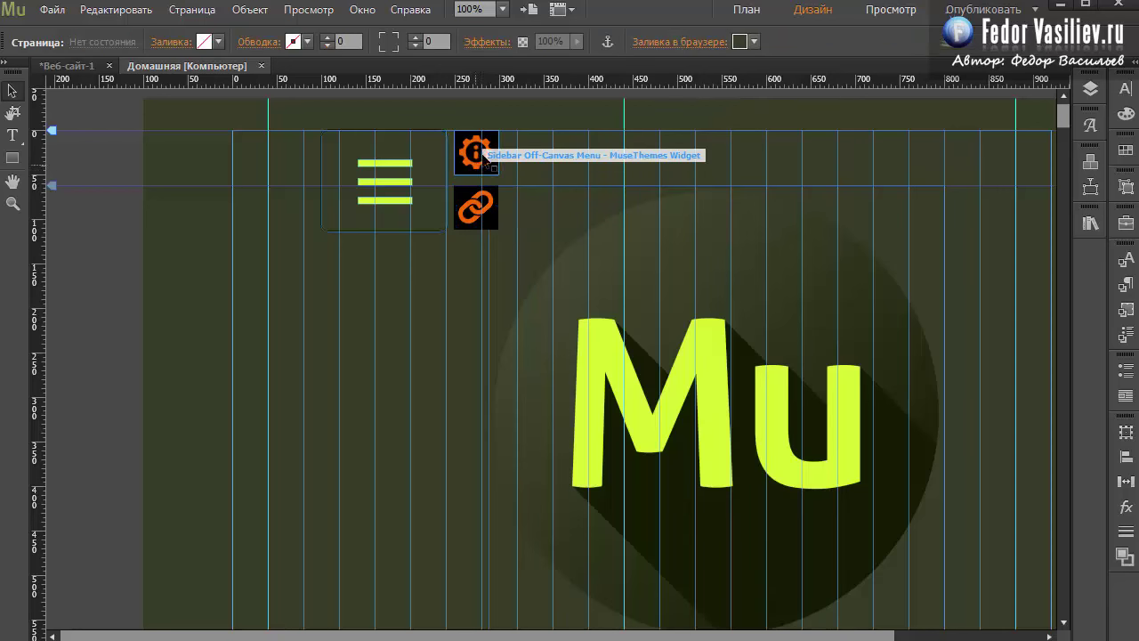
left_click(476, 151)
left_click(514, 128)
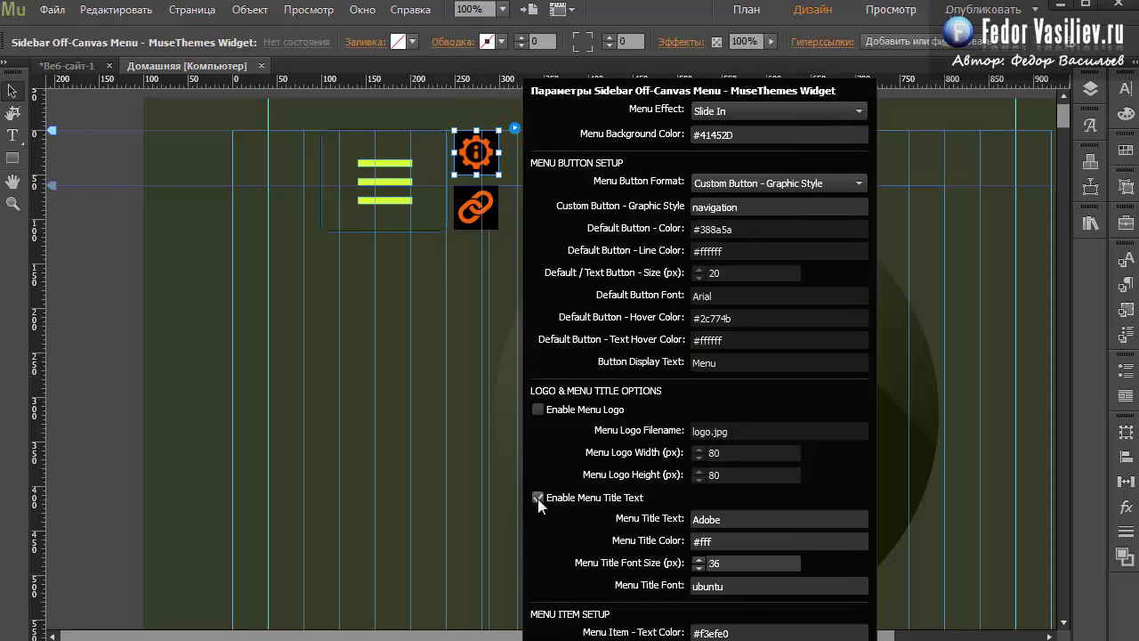
left_click(537, 498)
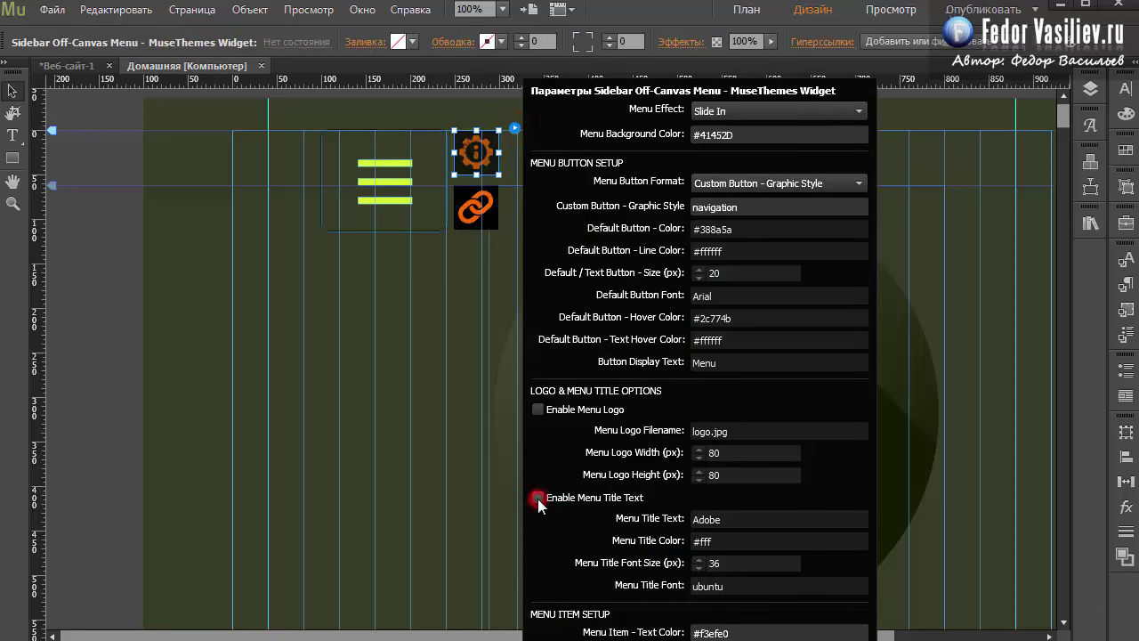
left_click(538, 410)
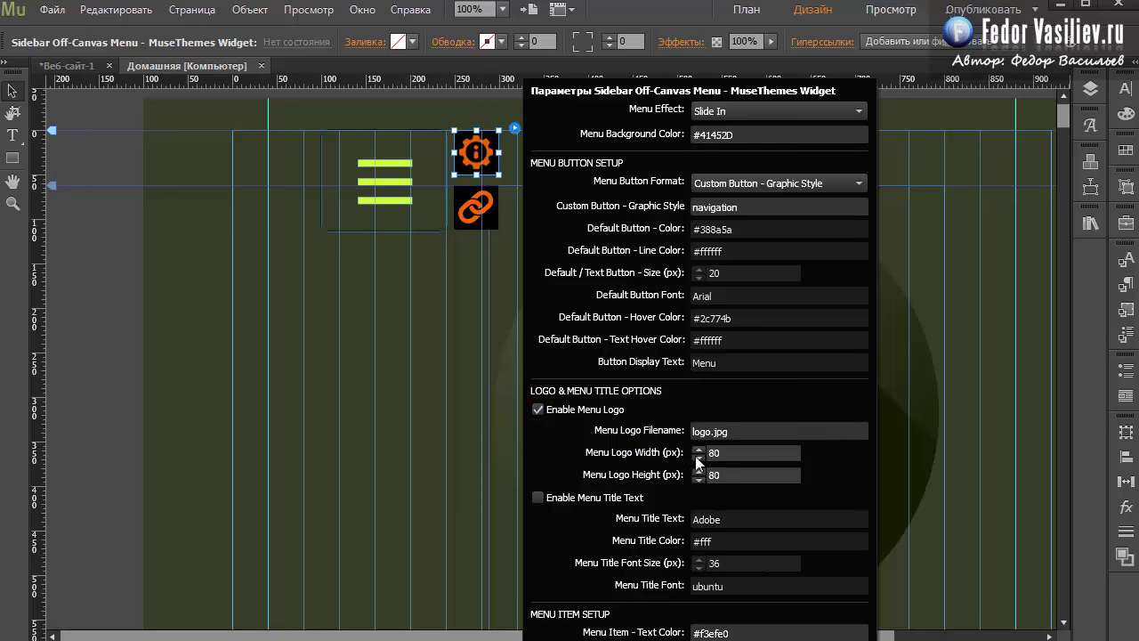
left_click(399, 390)
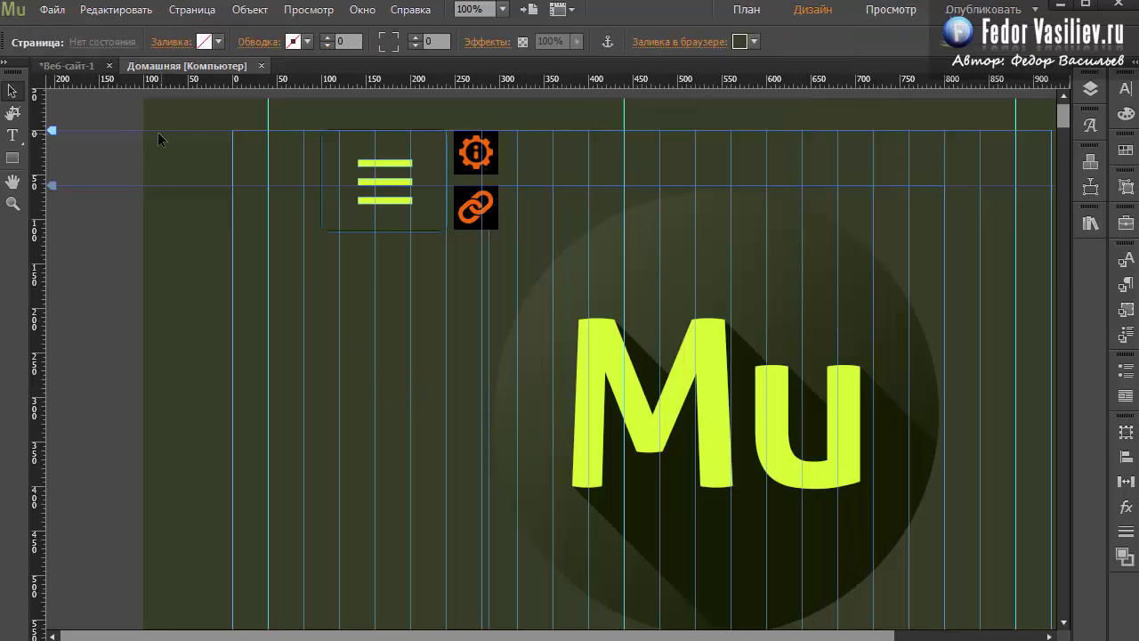
Step: Add logo1.png to the site's files for upload, copying its file name in the file dialog
left_click(51, 10)
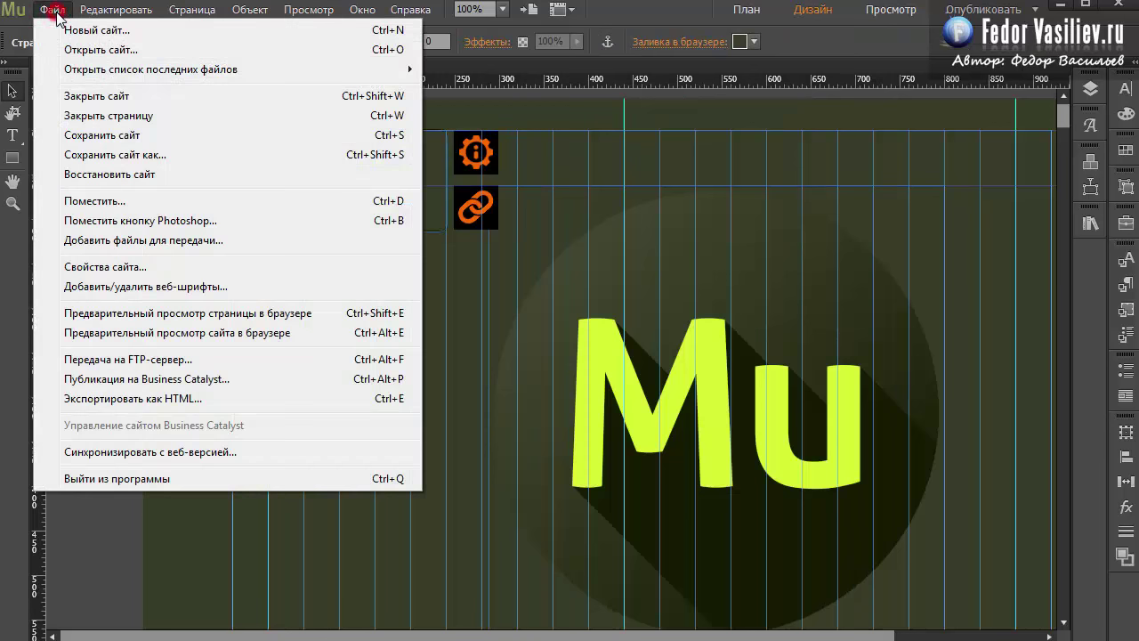
left_click(121, 240)
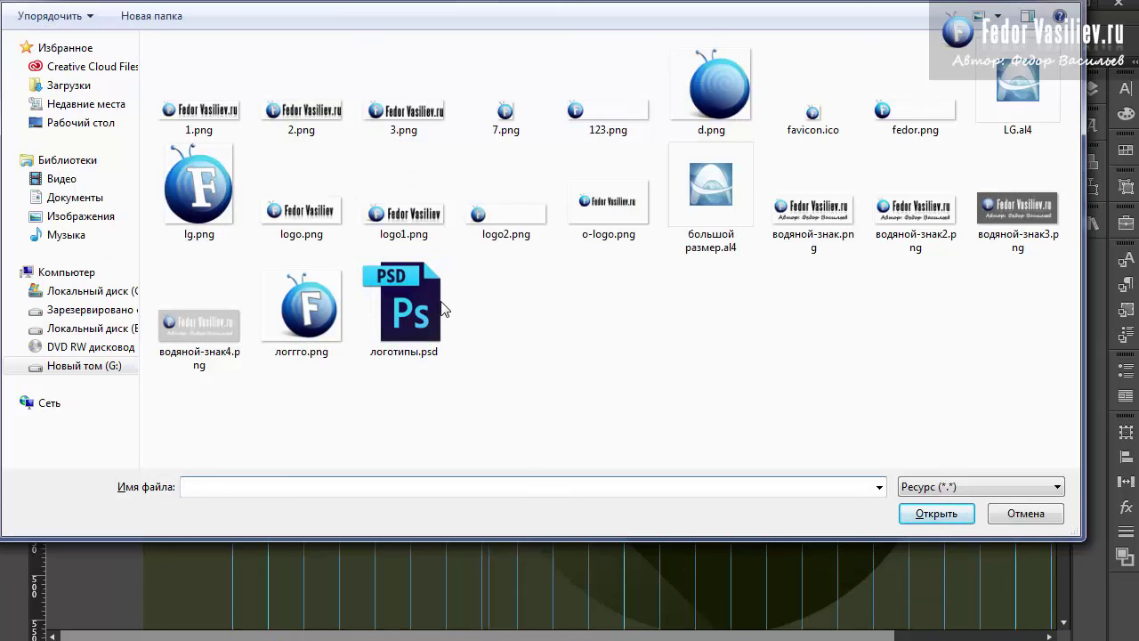
left_click_drag(398, 229, 559, 315)
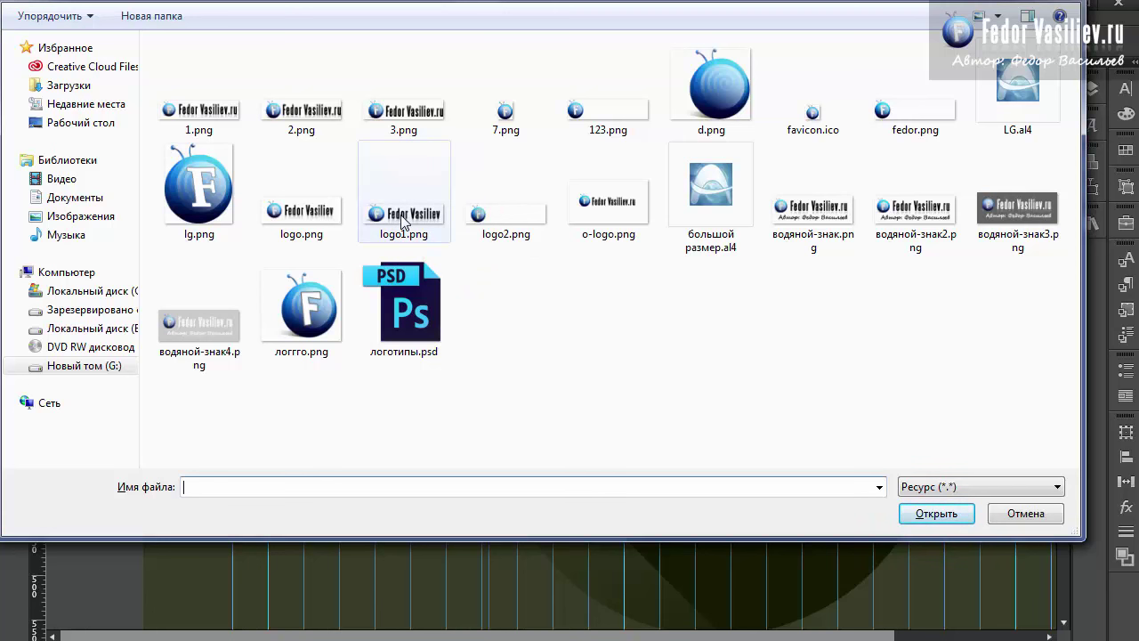
mouse_move(403, 222)
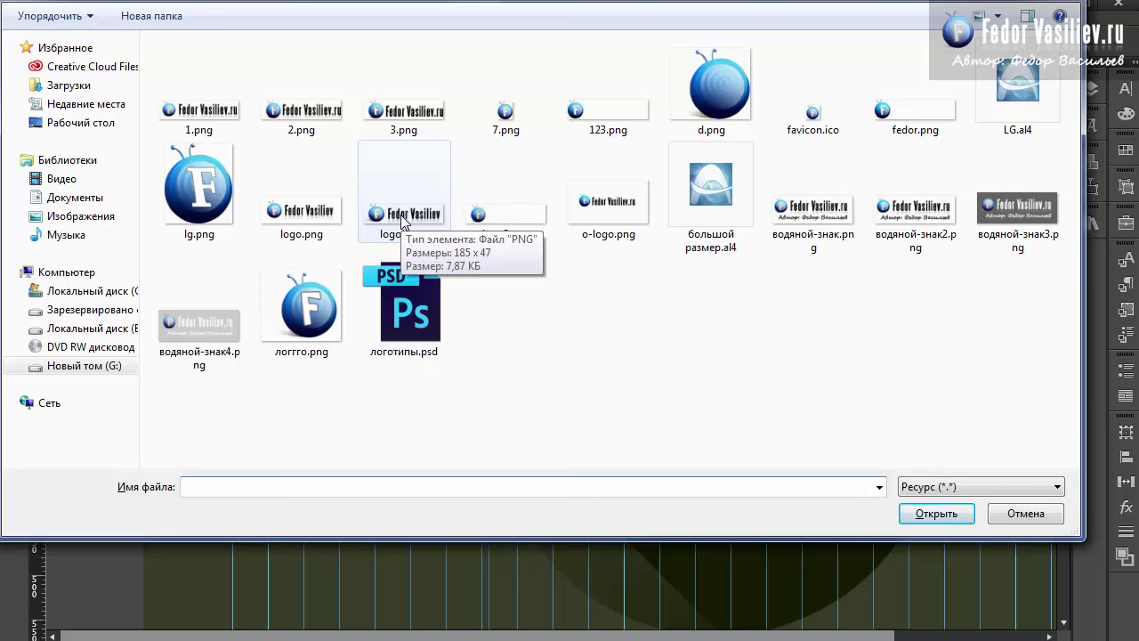
left_click(403, 222)
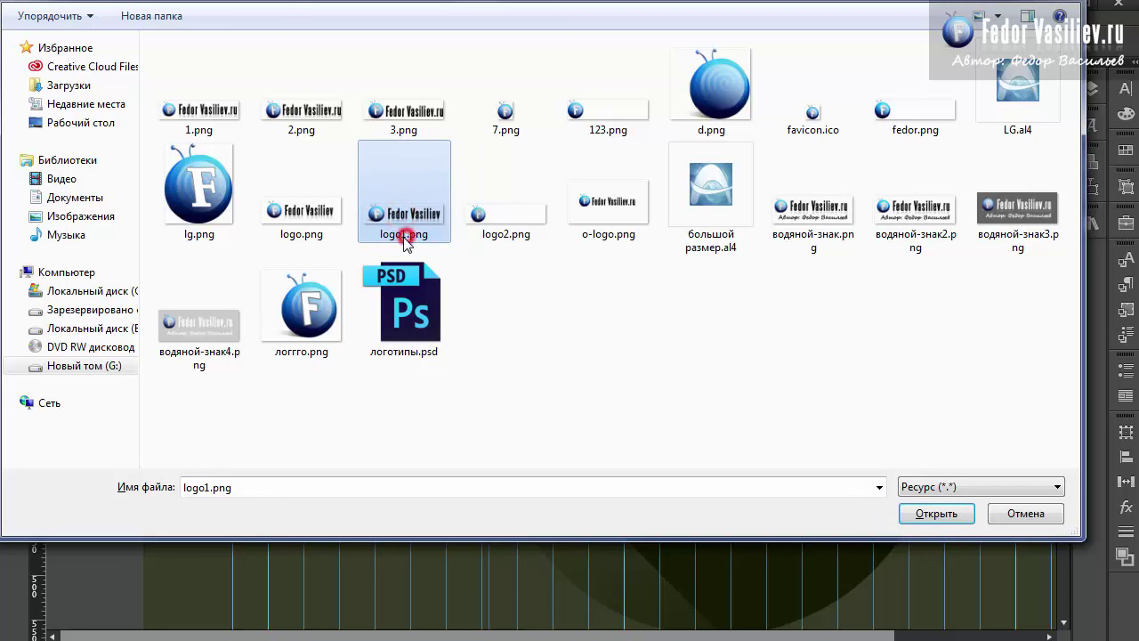
left_click(400, 233)
left_click_drag(430, 234, 369, 229)
right_click(368, 228)
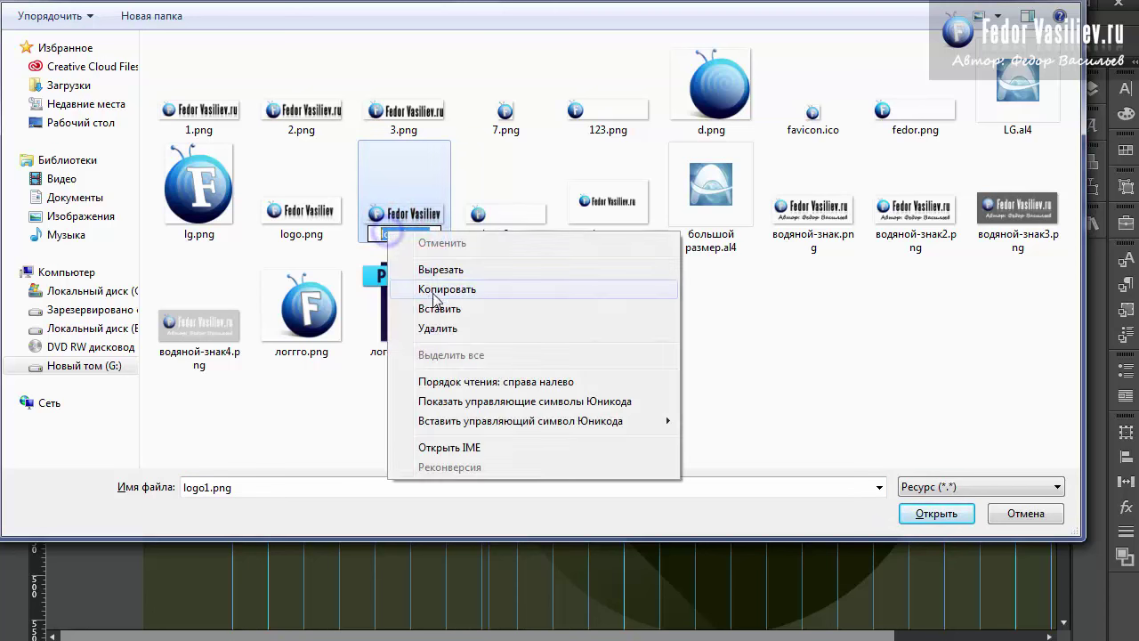
left_click(482, 271)
left_click(952, 516)
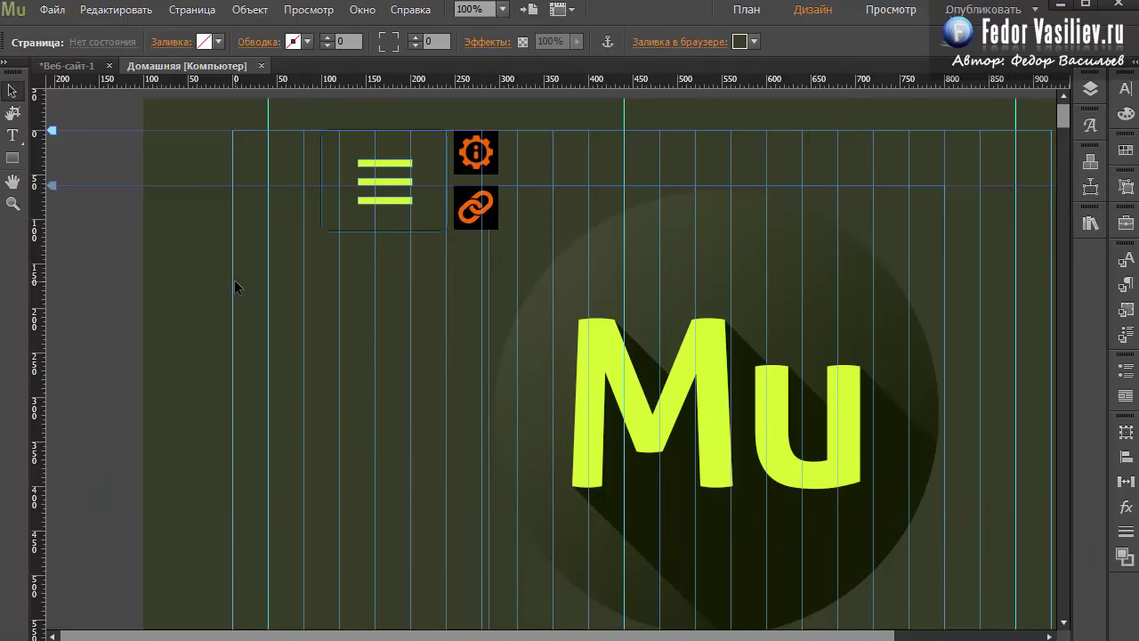
Step: Reopen the Sidebar Off-Canvas Menu options and set the Menu Logo Filename to logo1.png
left_click(467, 158)
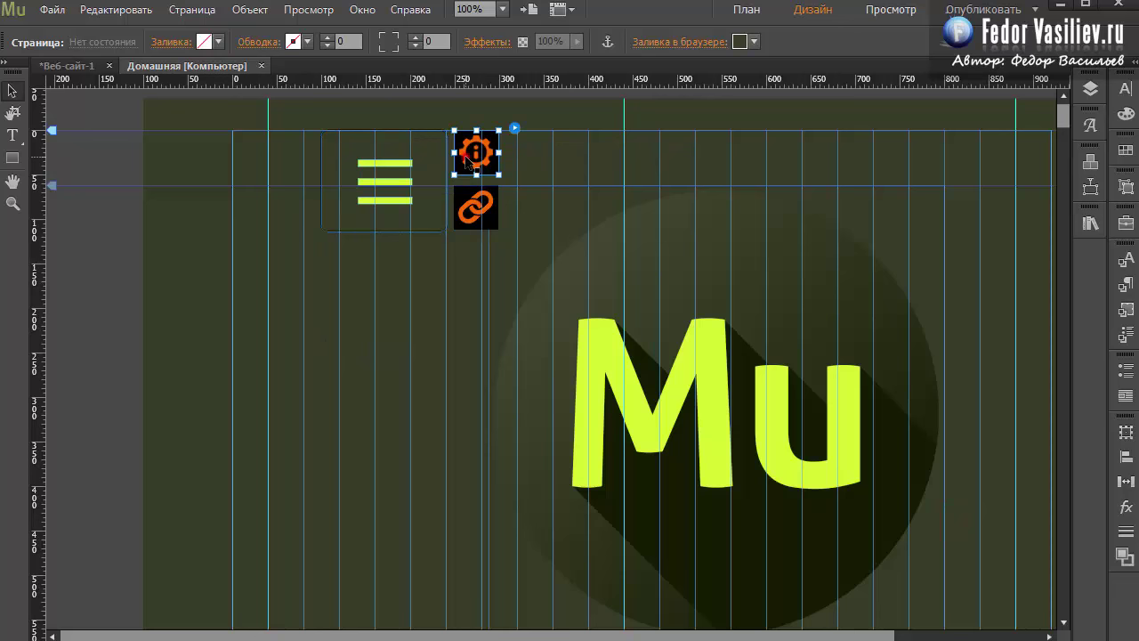
left_click(514, 128)
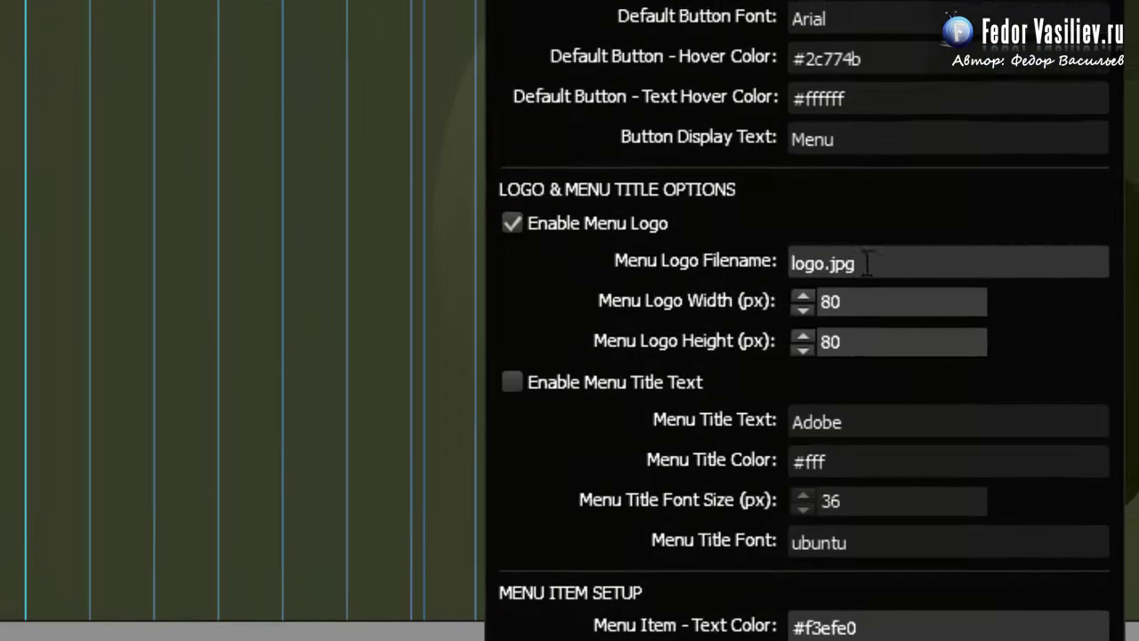
left_click(867, 263)
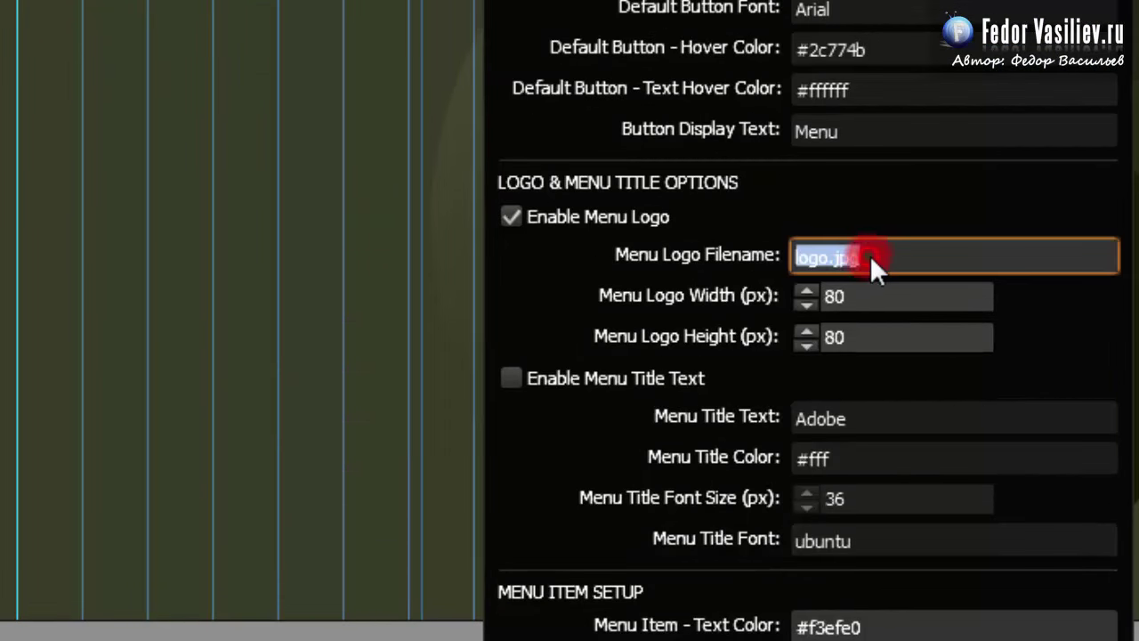
type("logo1.png")
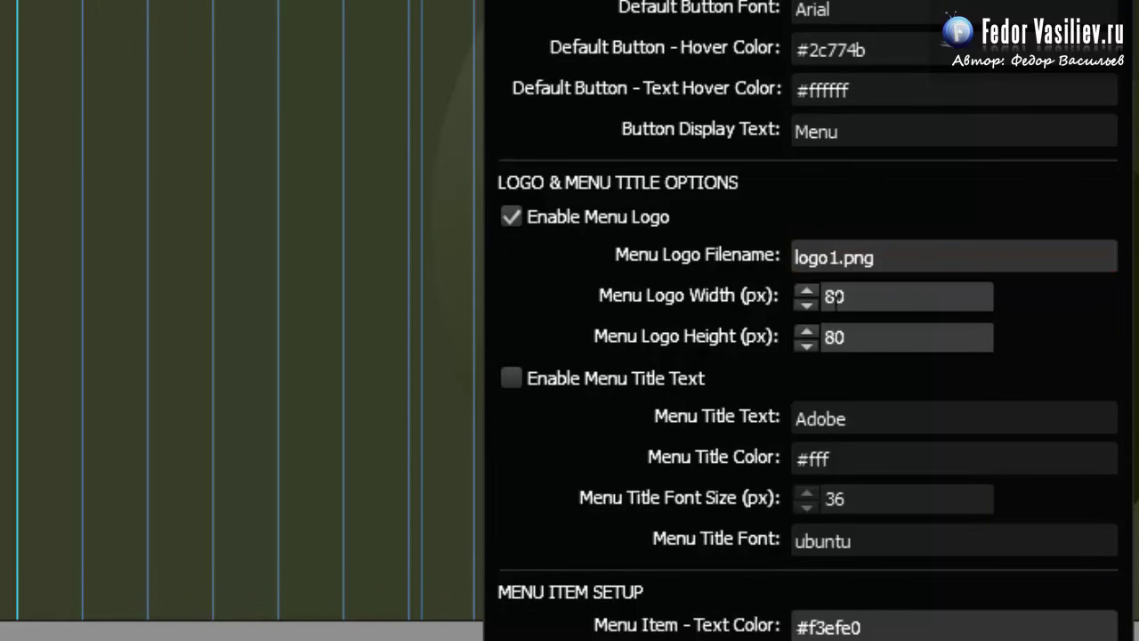
Step: Set the Menu Logo Width to 185 px and the Menu Logo Height to 47 px
double_click(834, 297)
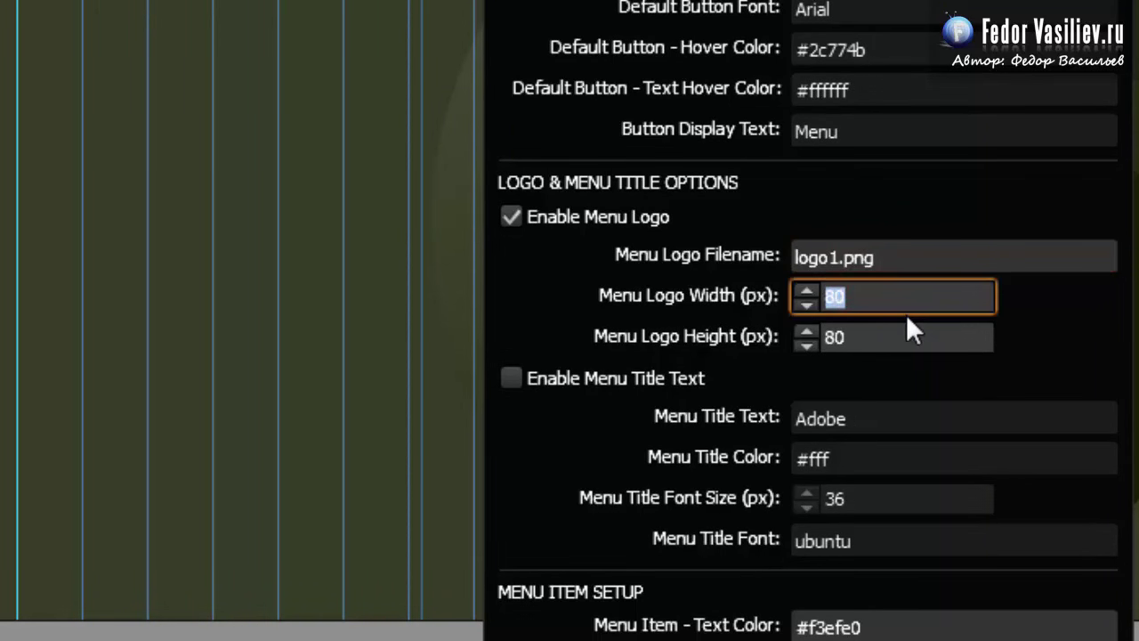
type("185")
double_click(891, 338)
left_click(748, 347)
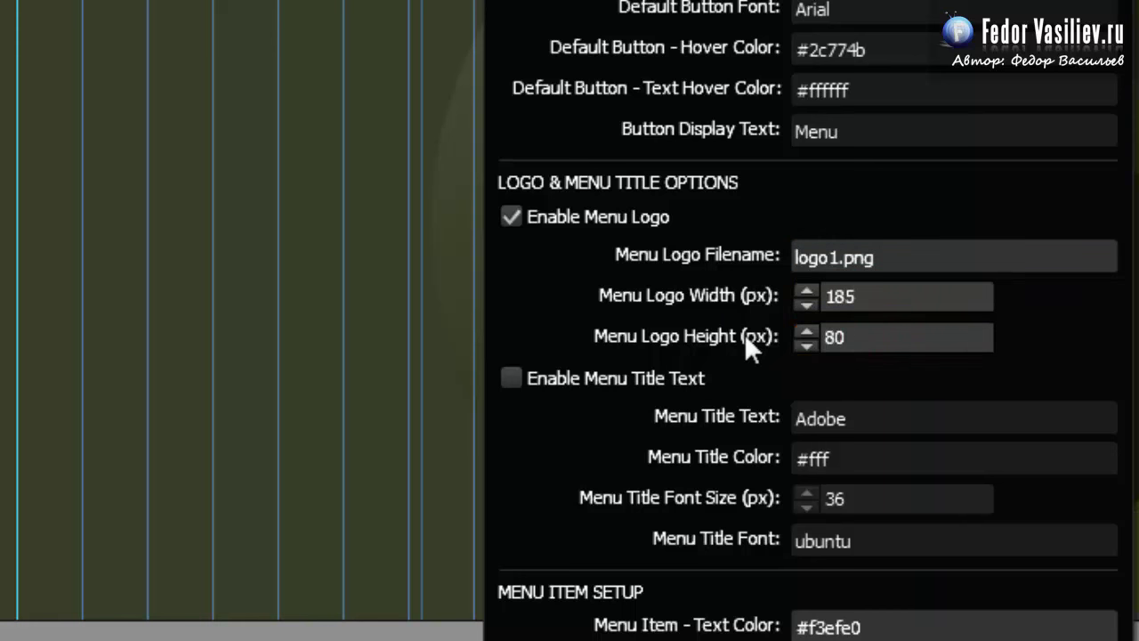
double_click(862, 335)
type("47")
key("Return")
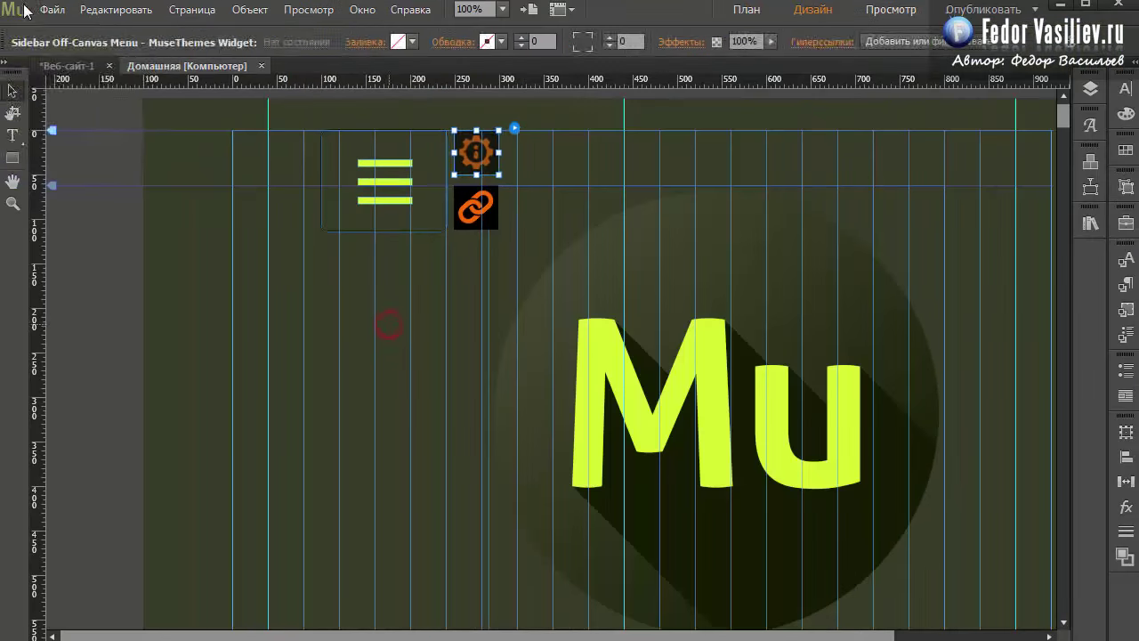
Step: Preview the site in a browser, opening and closing the sidebar menu to check the logo's proportions
left_click(52, 9)
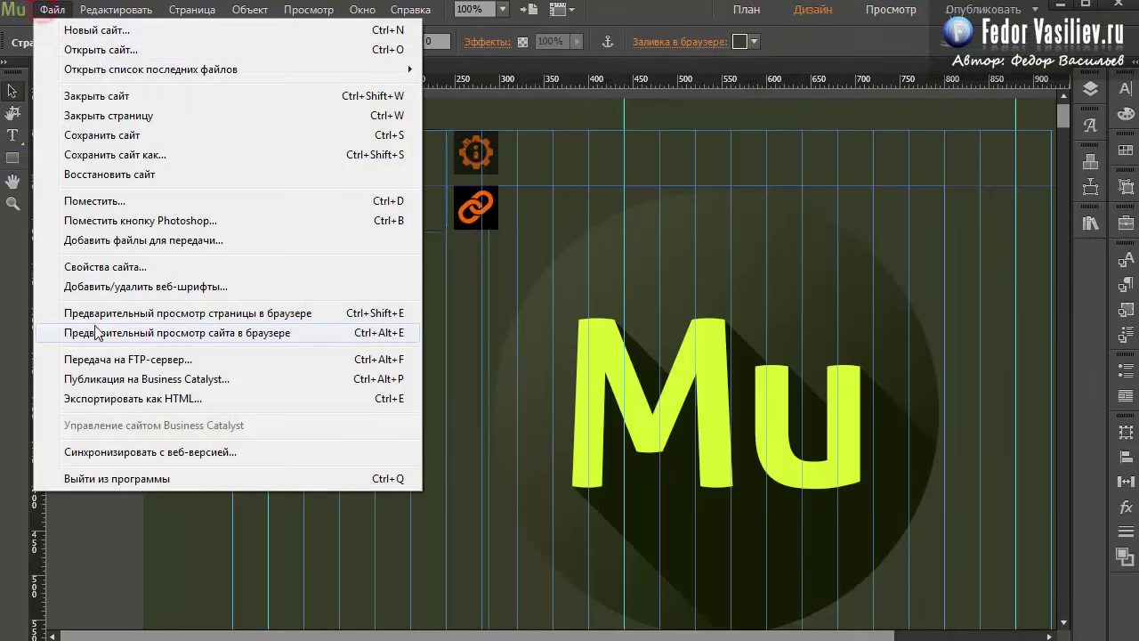
left_click(98, 331)
left_click(287, 134)
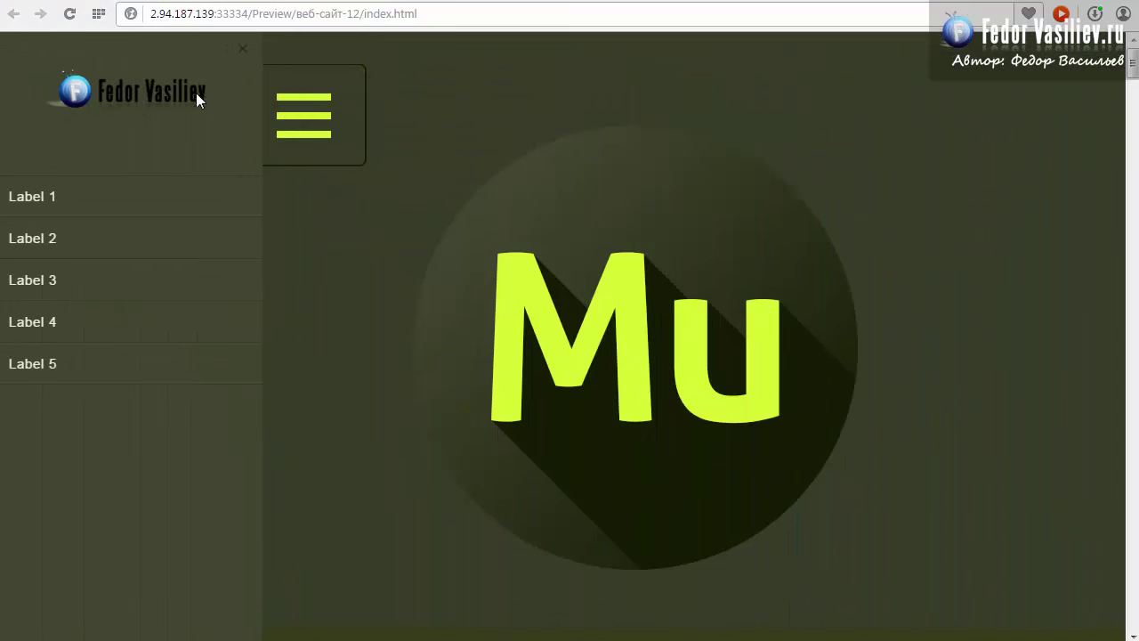
left_click(243, 50)
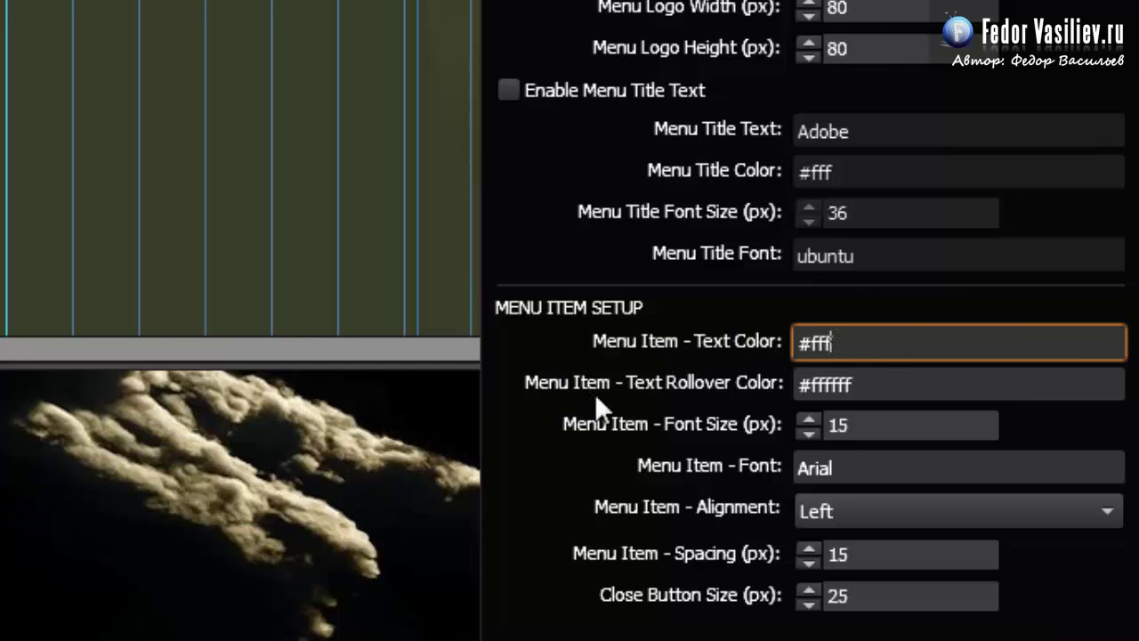
Step: Set the Menu Item Text Rollover Color to #D5F230 and open the sidebar menu in a browser preview to check it
left_click(877, 387)
left_click(817, 385)
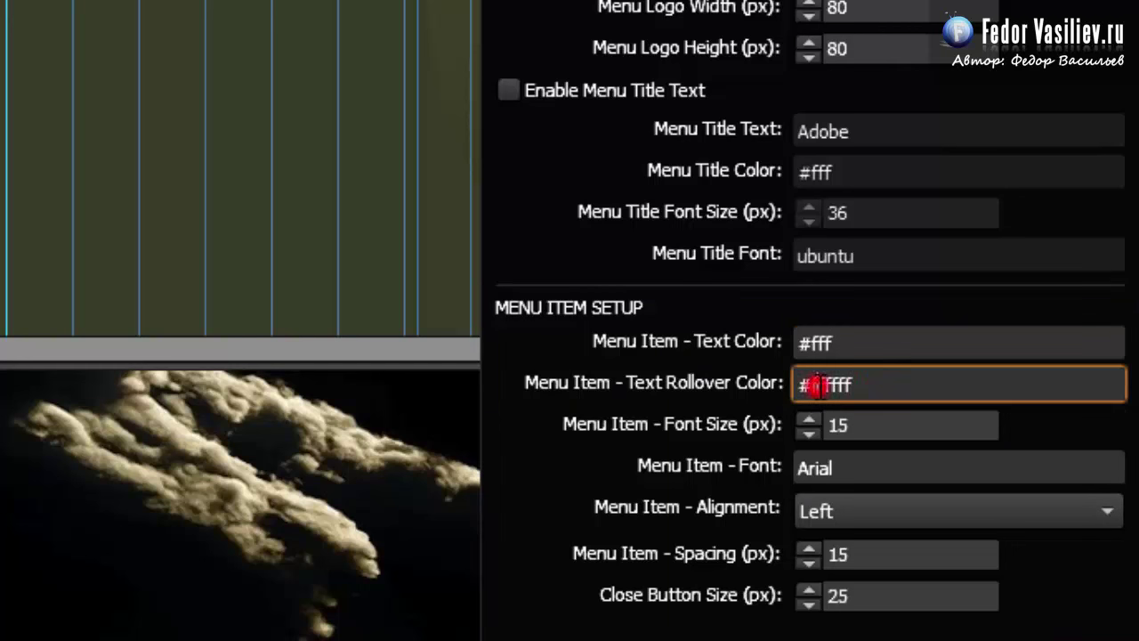
left_click(870, 381)
key("shift+Left")
key("shift+Left")
key("shift+Left")
key("shift+Left")
key("shift+Left")
key("shift+Left")
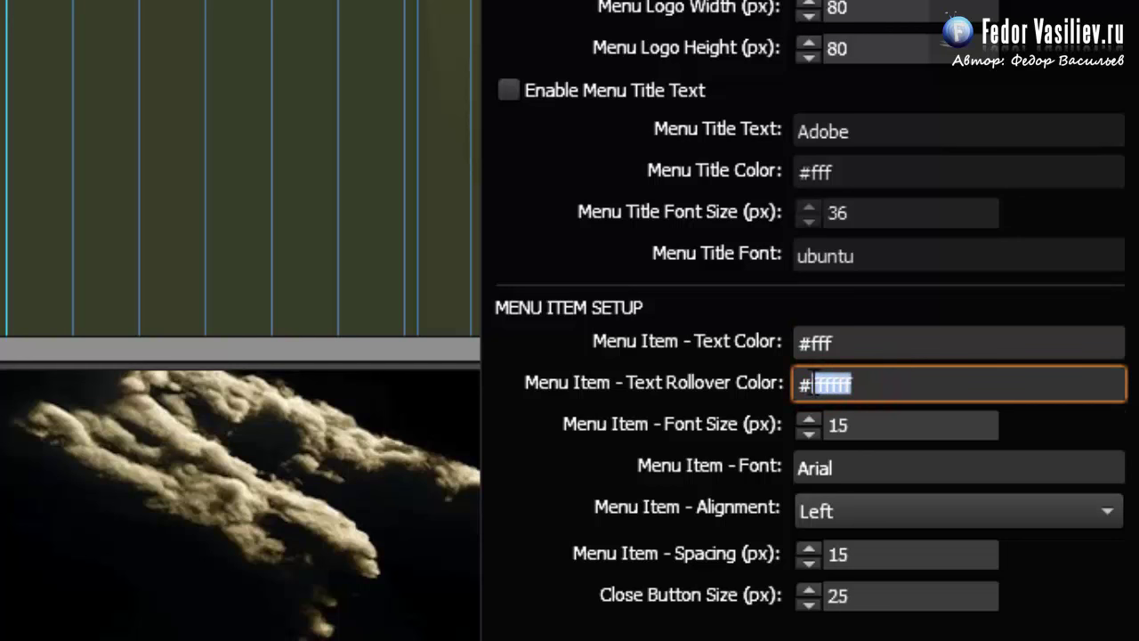
key("ctrl+v")
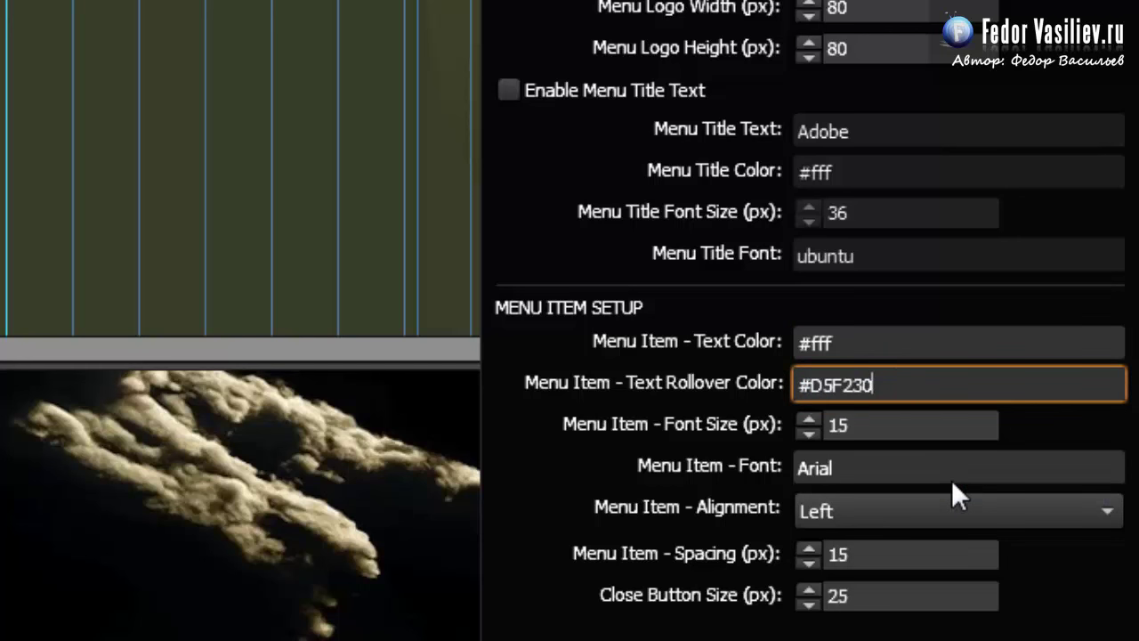
key("Return")
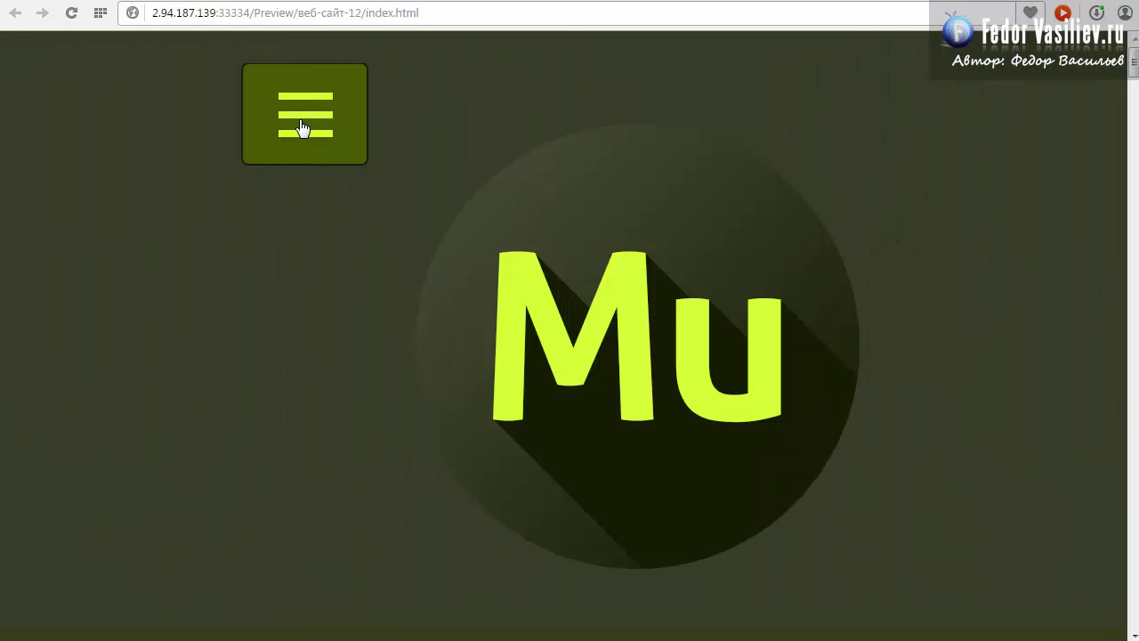
left_click(303, 128)
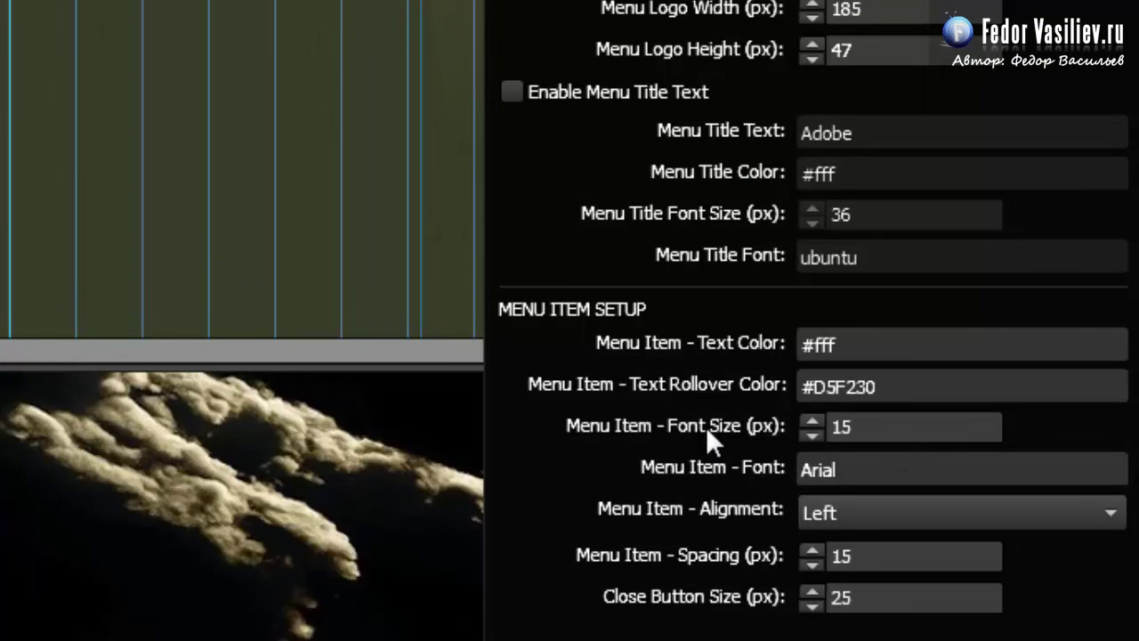
Step: Set the Menu Item Alignment to Center and the Menu Item Spacing to 30 px
left_click(853, 427)
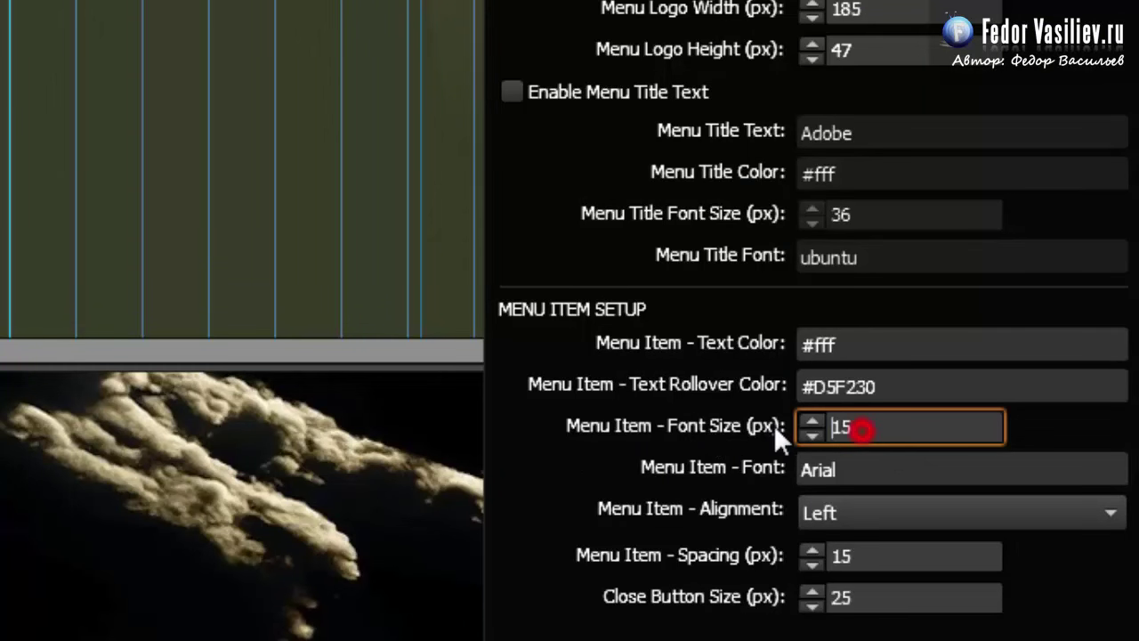
double_click(862, 471)
left_click(864, 469)
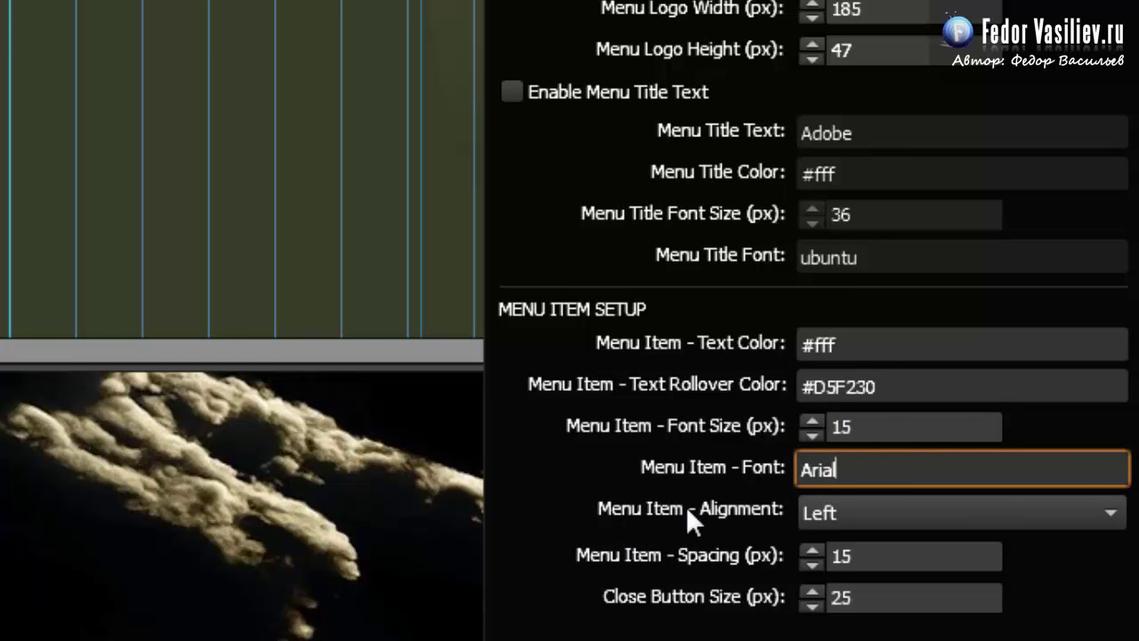
left_click(825, 507)
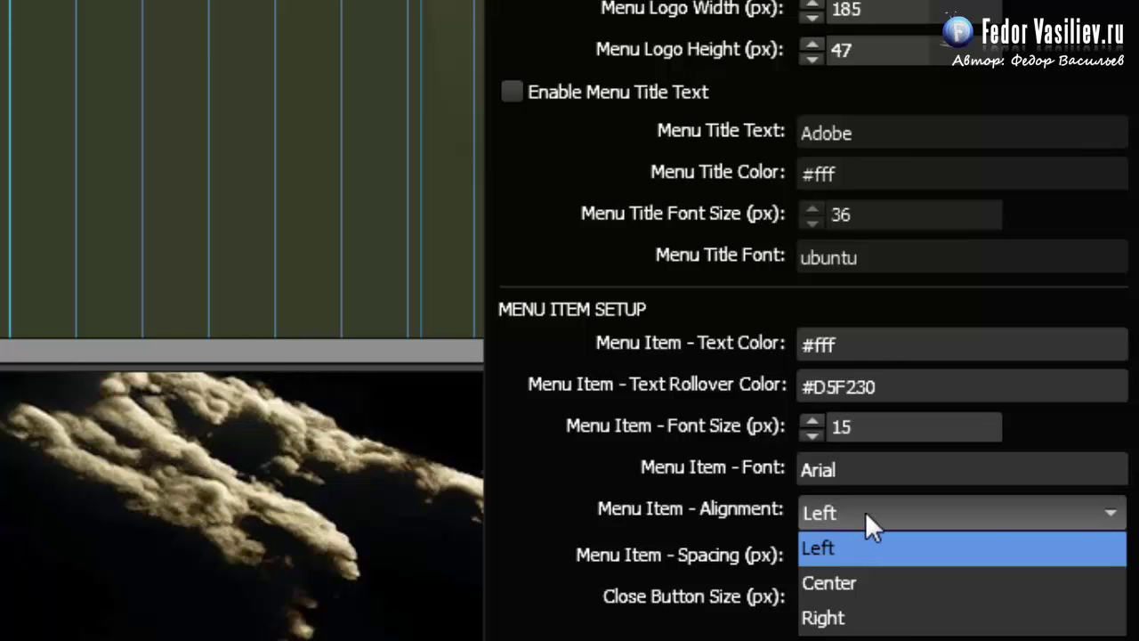
left_click(834, 584)
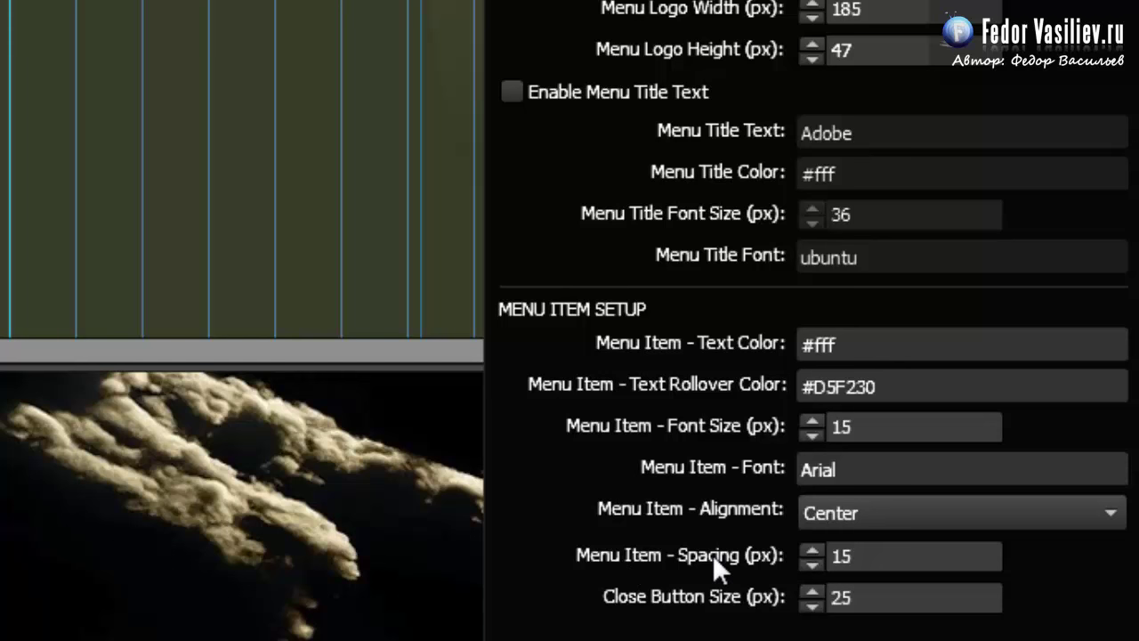
left_click(884, 558)
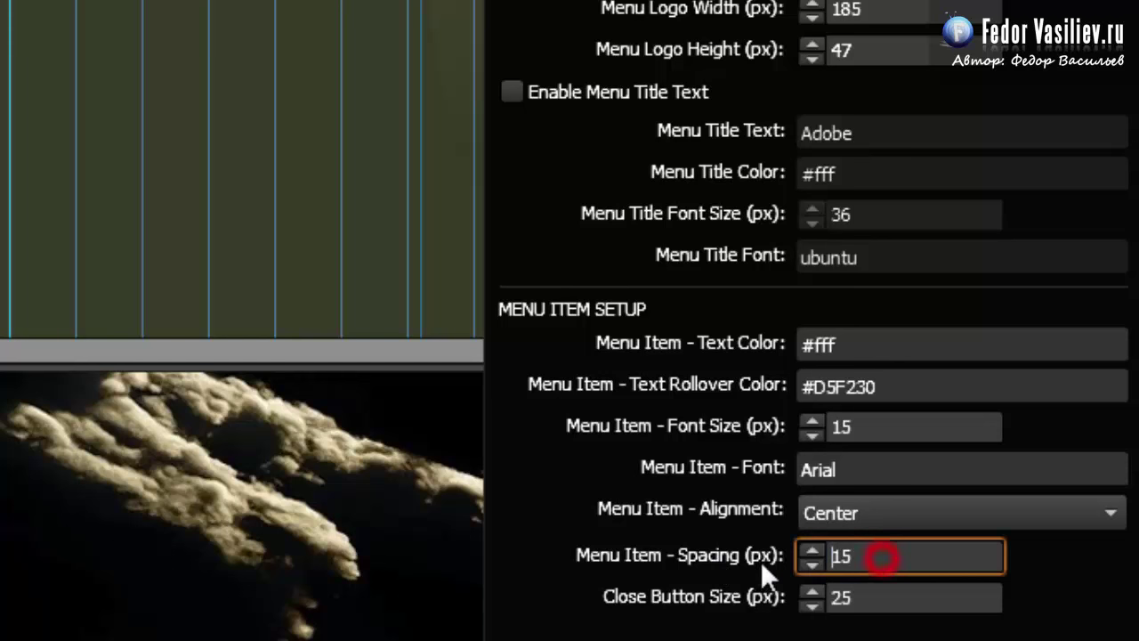
double_click(884, 558)
type("30")
key("Return")
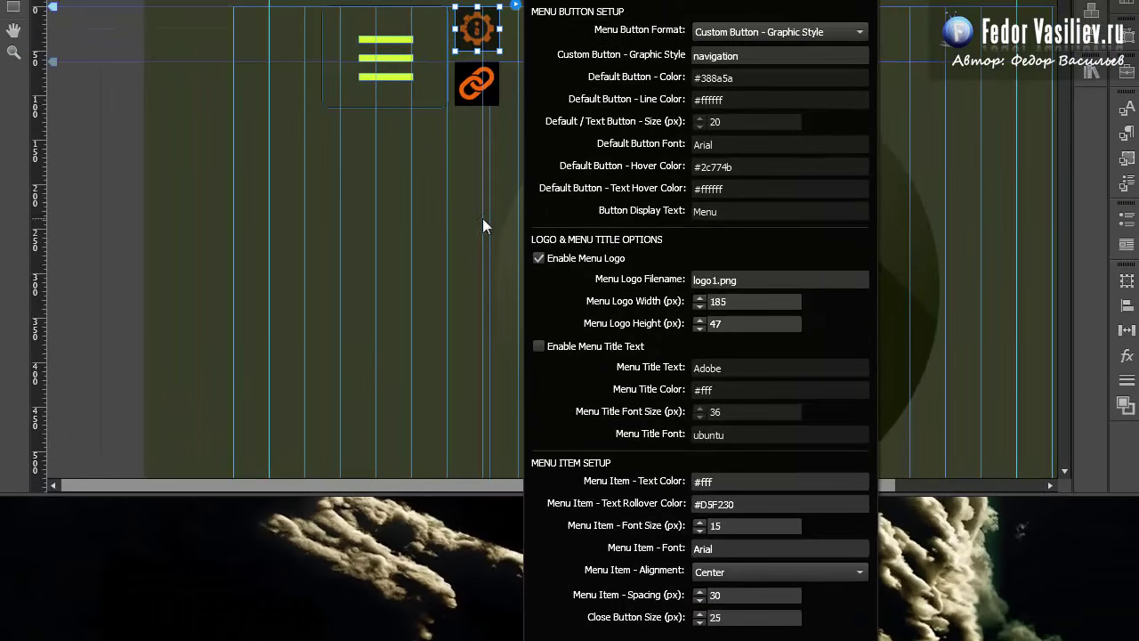
Step: Preview the page in a browser and open the sidebar menu to check the items' alignment and spacing
left_click(460, 202)
key("alt+f")
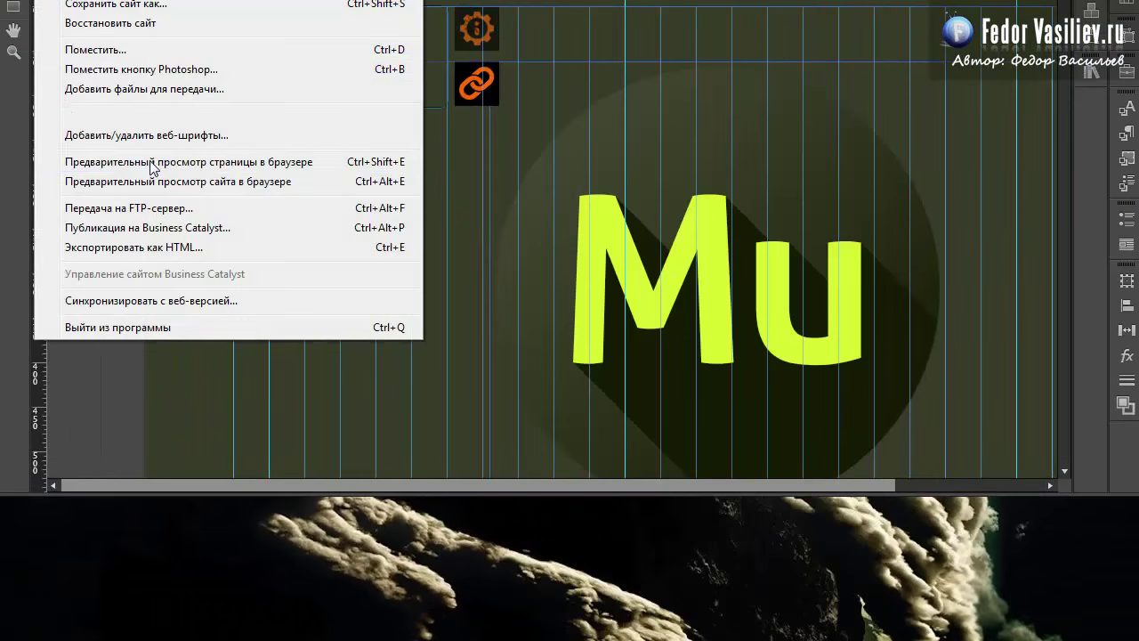
left_click(148, 159)
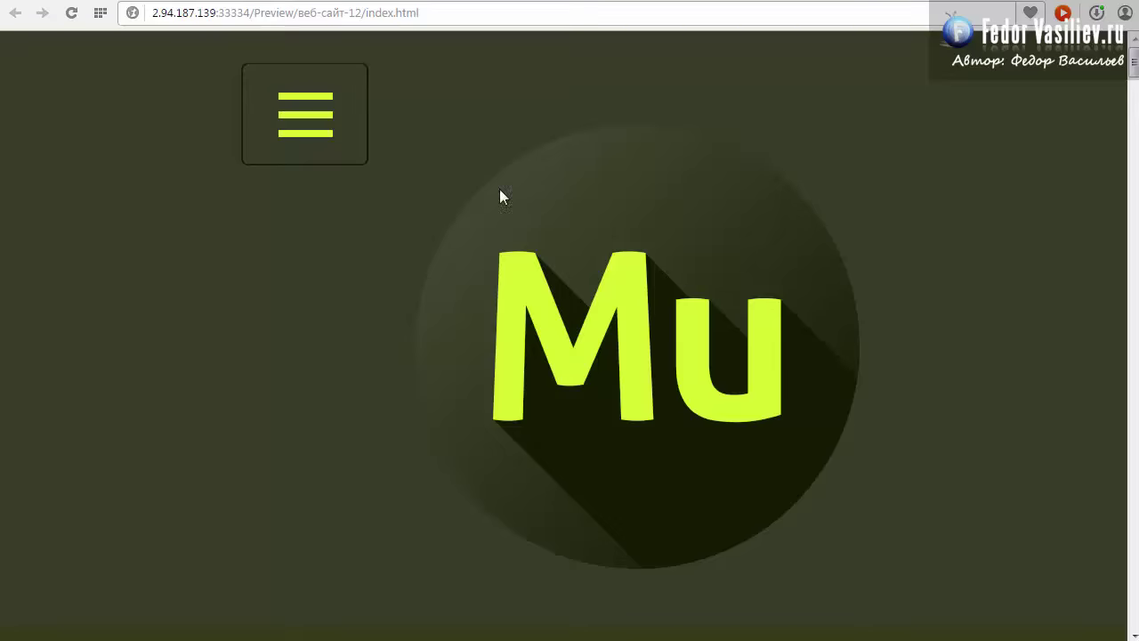
left_click(285, 112)
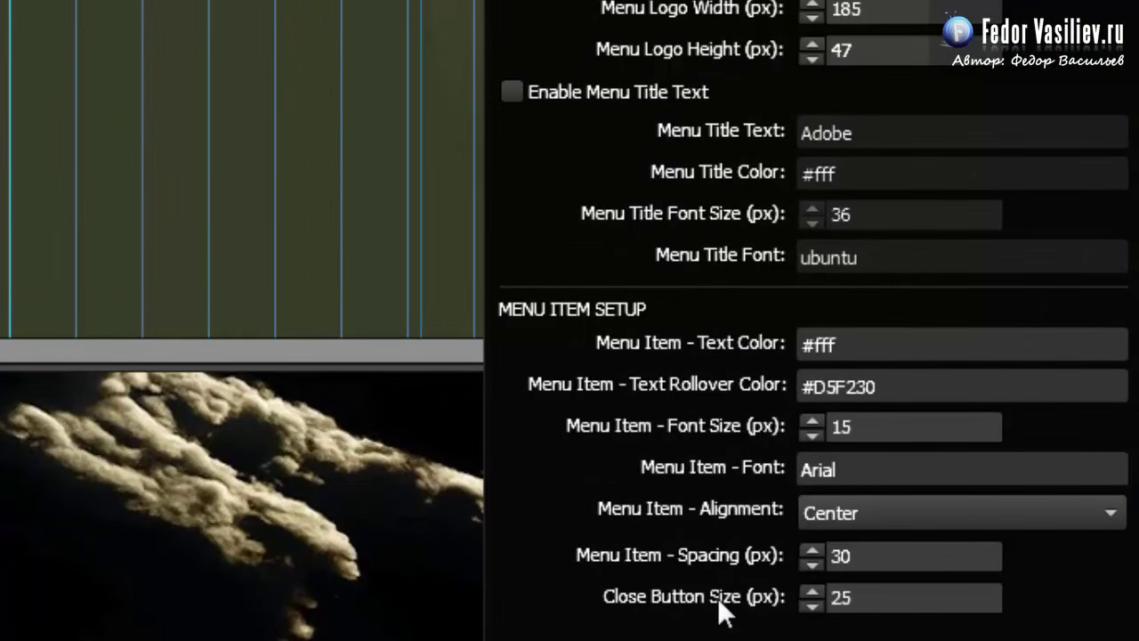
Step: Set the Close Button Size to 50 px and open the sidebar menu in a browser preview to check it
left_click(875, 597)
double_click(878, 595)
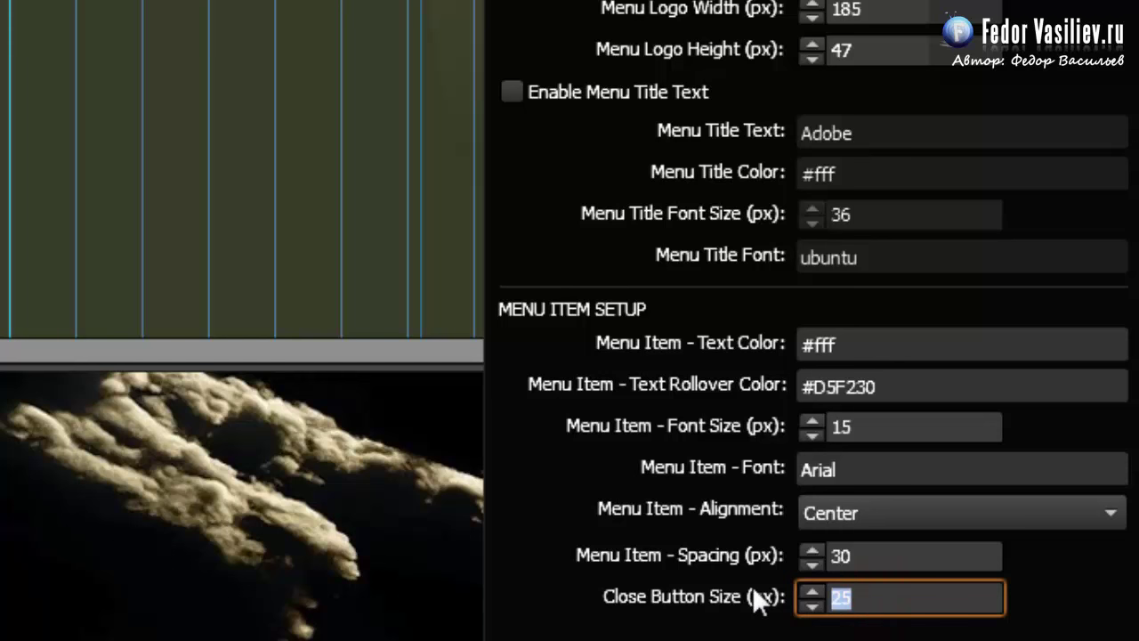
type("50")
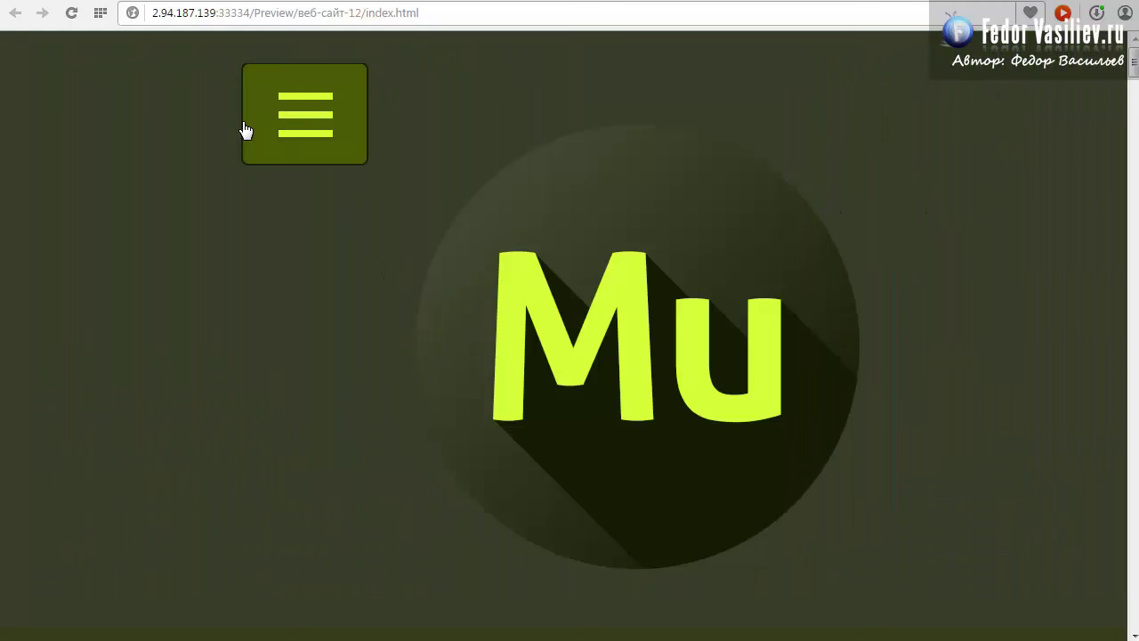
left_click(305, 125)
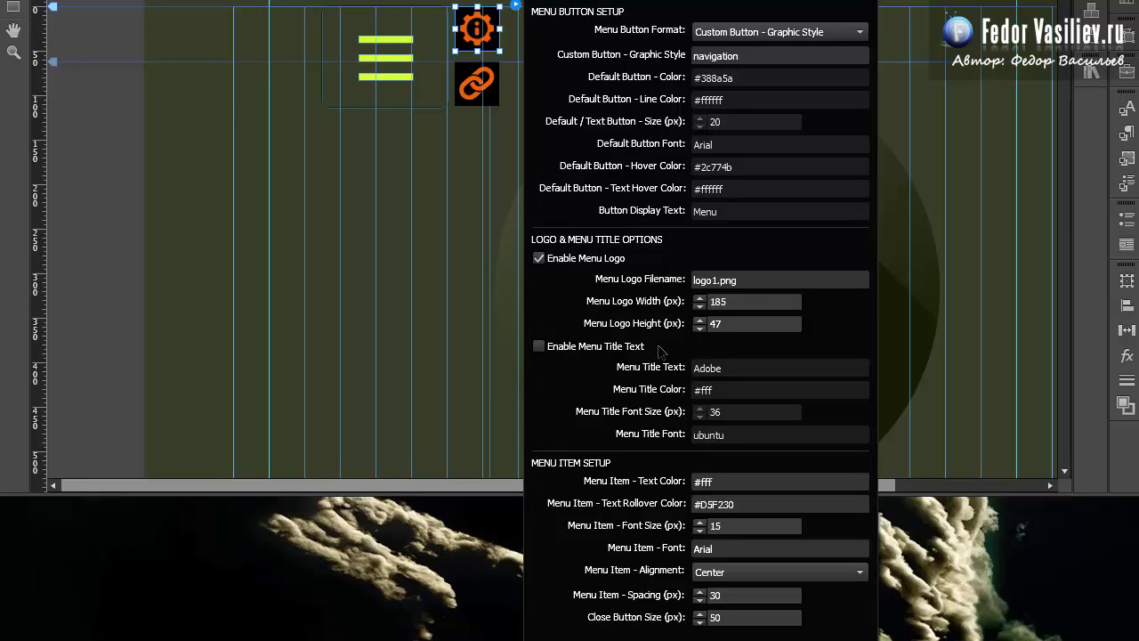
Step: In the Sidebar Menu Links widget's options, set the Number of Menu Items to 3 and check the menu in a browser preview
left_click(477, 82)
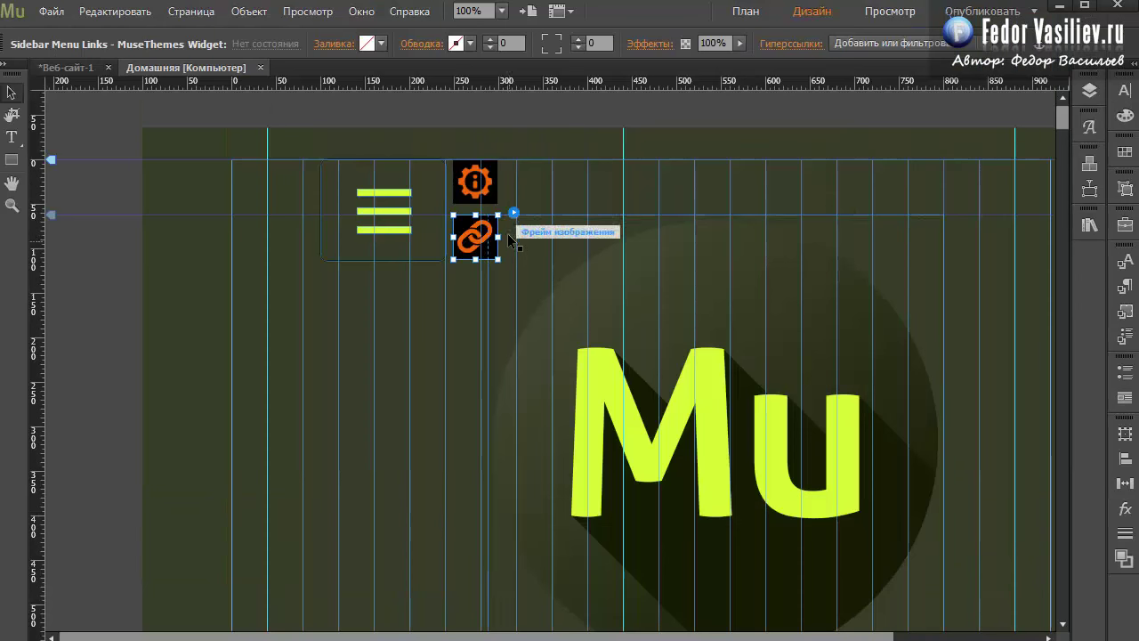
left_click(492, 43)
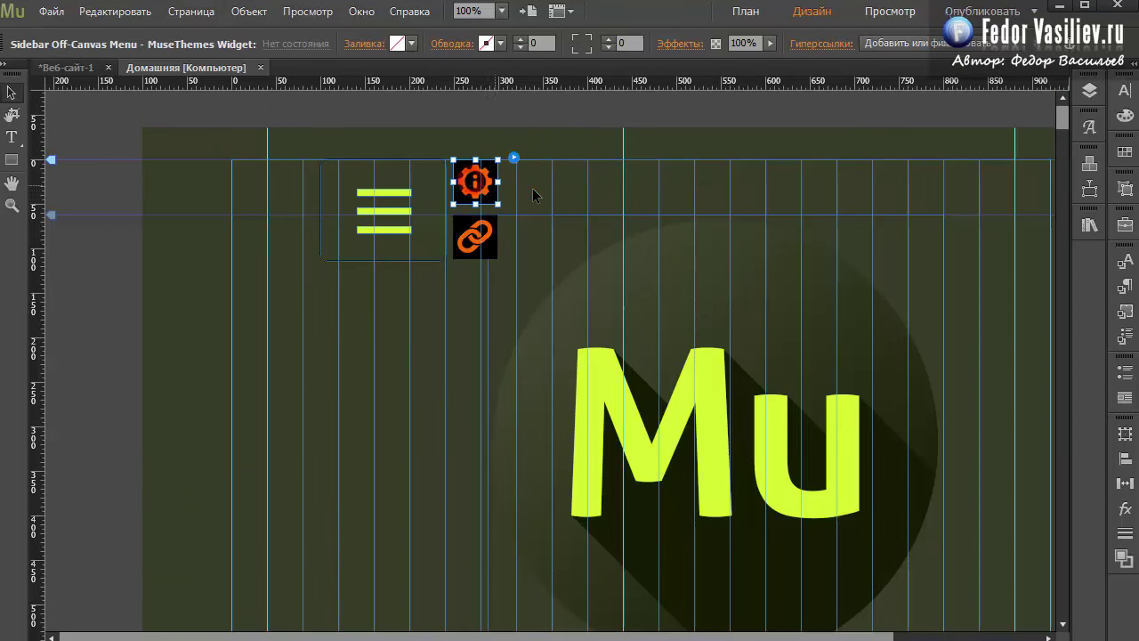
left_click(533, 194)
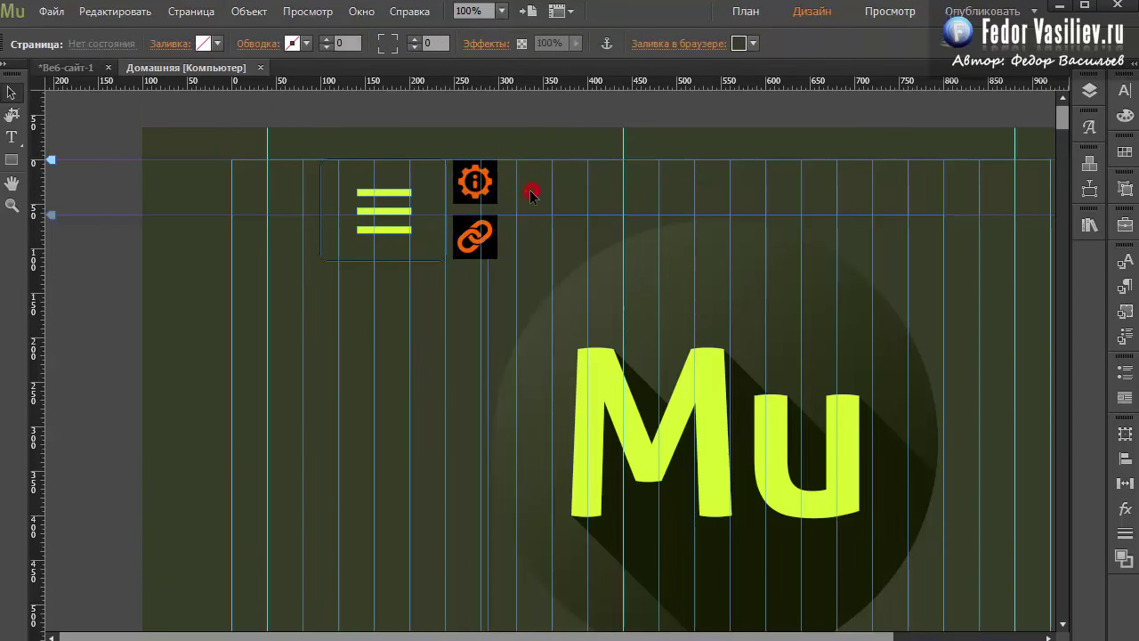
left_click(469, 258)
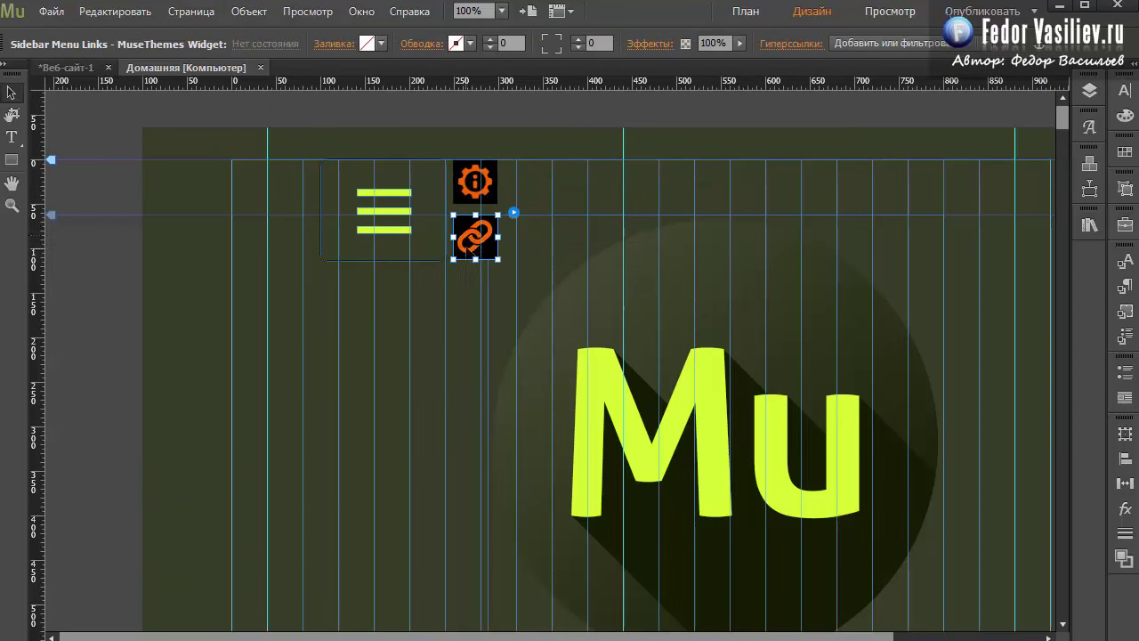
left_click(513, 213)
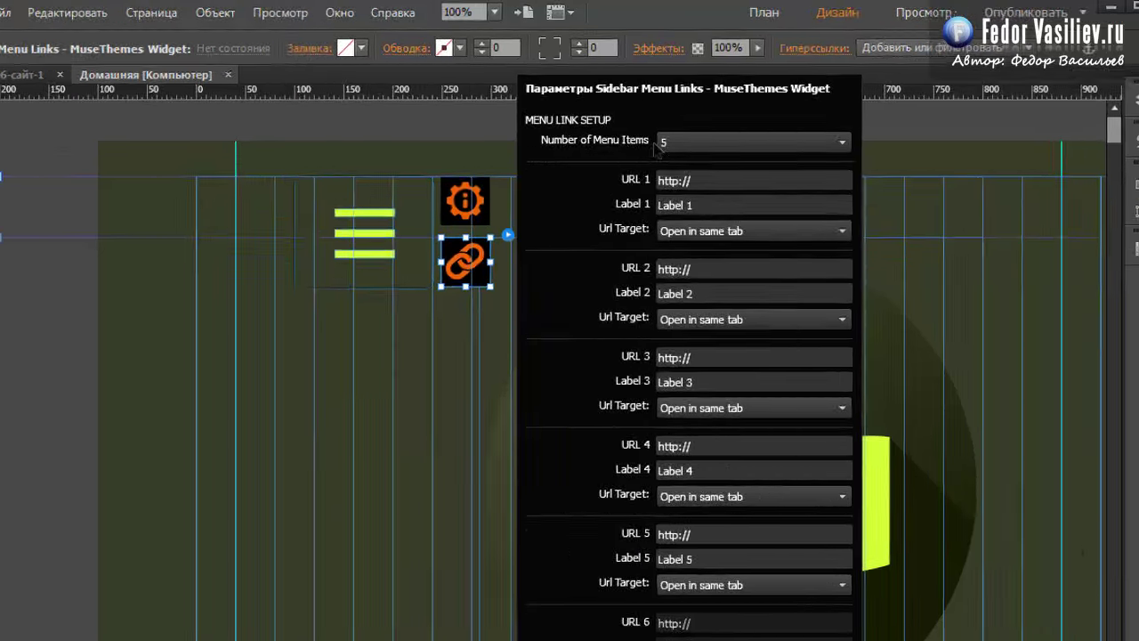
left_click(668, 129)
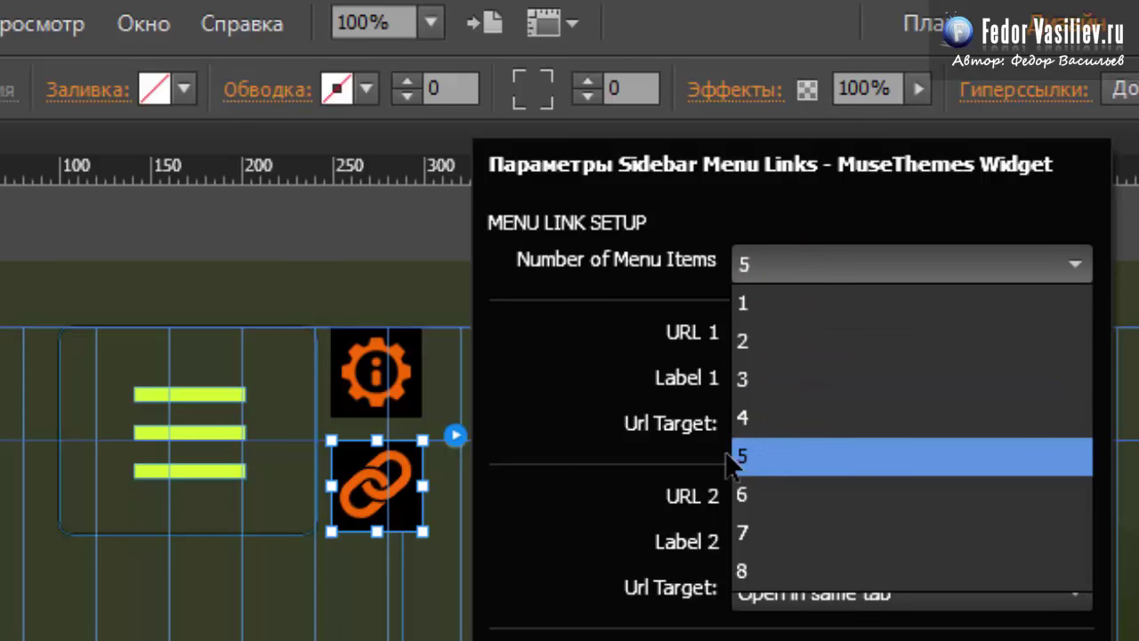
left_click(752, 379)
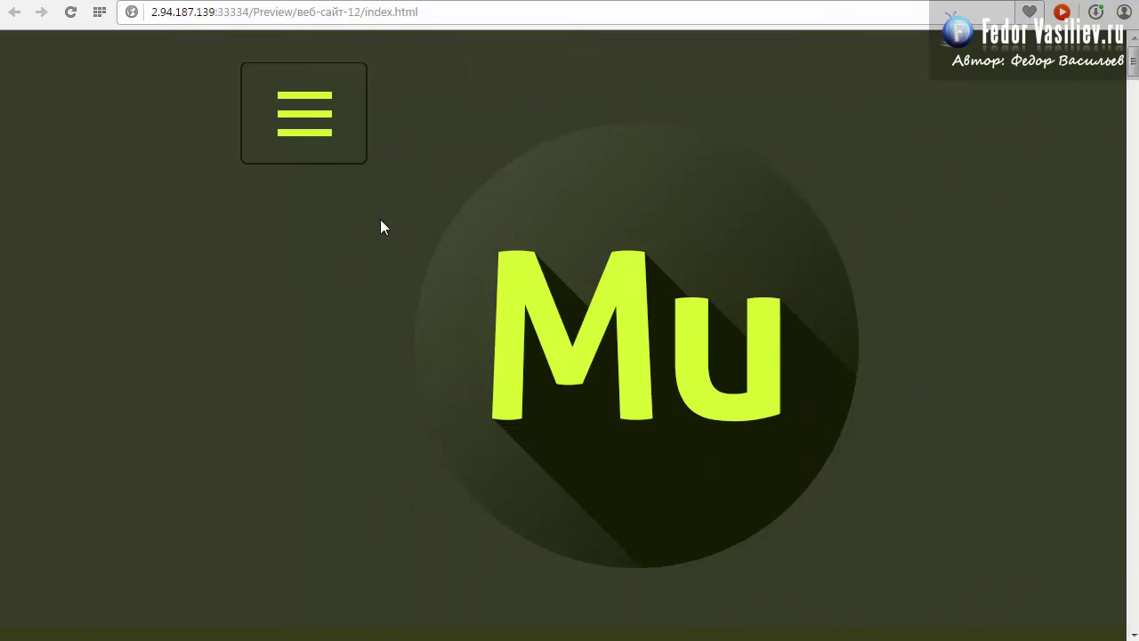
left_click(316, 94)
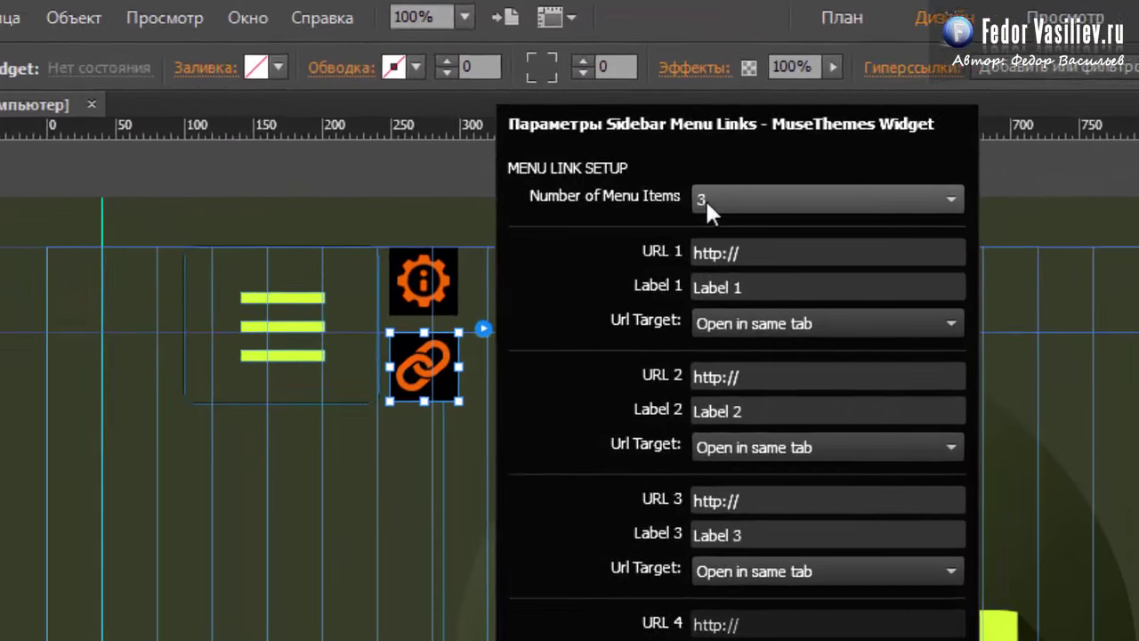
left_click(717, 217)
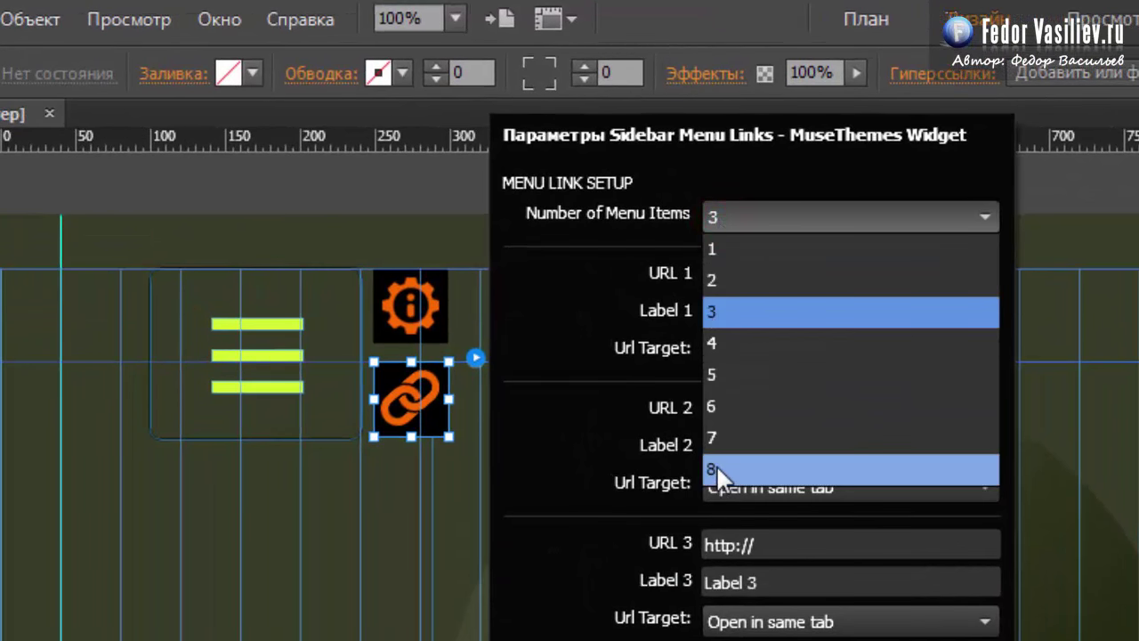
left_click(613, 254)
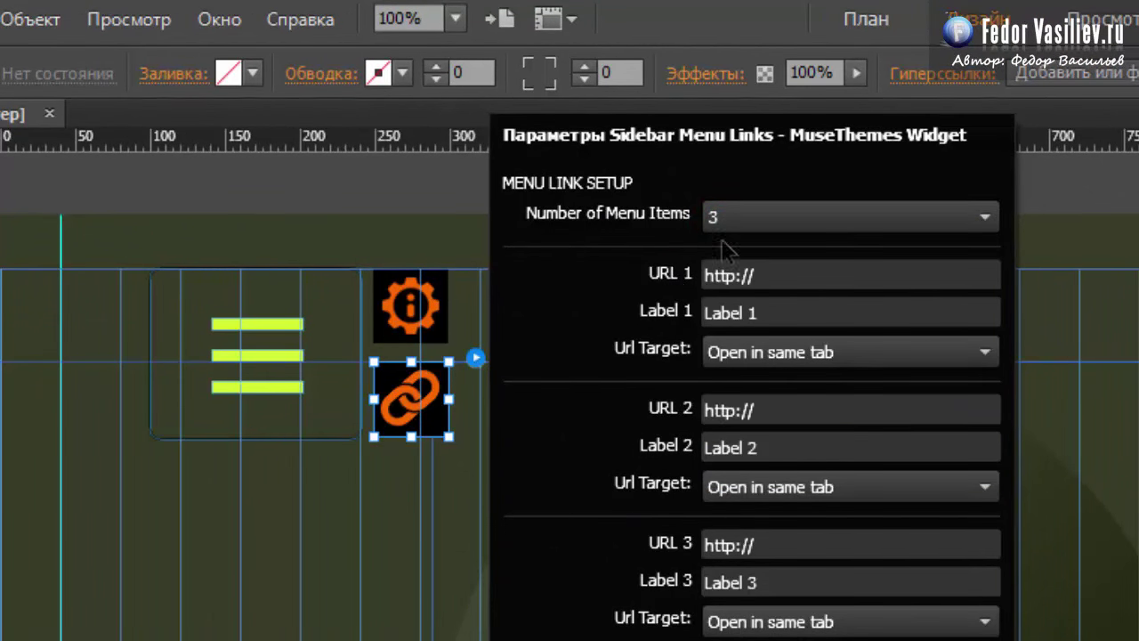
left_click(787, 274)
left_click(730, 283)
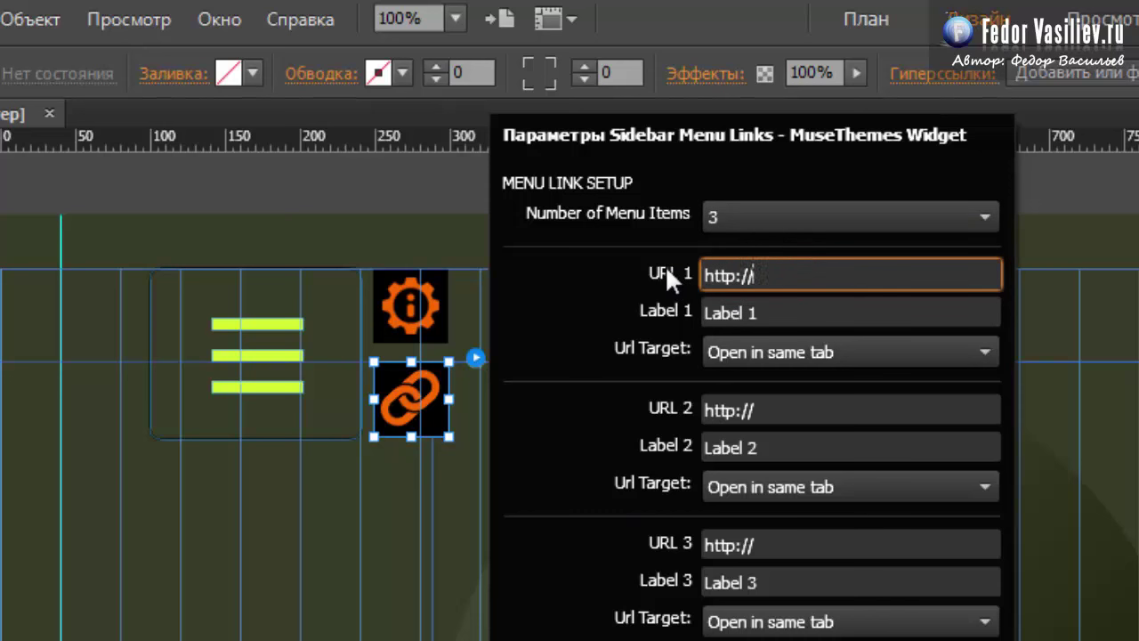
double_click(801, 275)
left_click(709, 275)
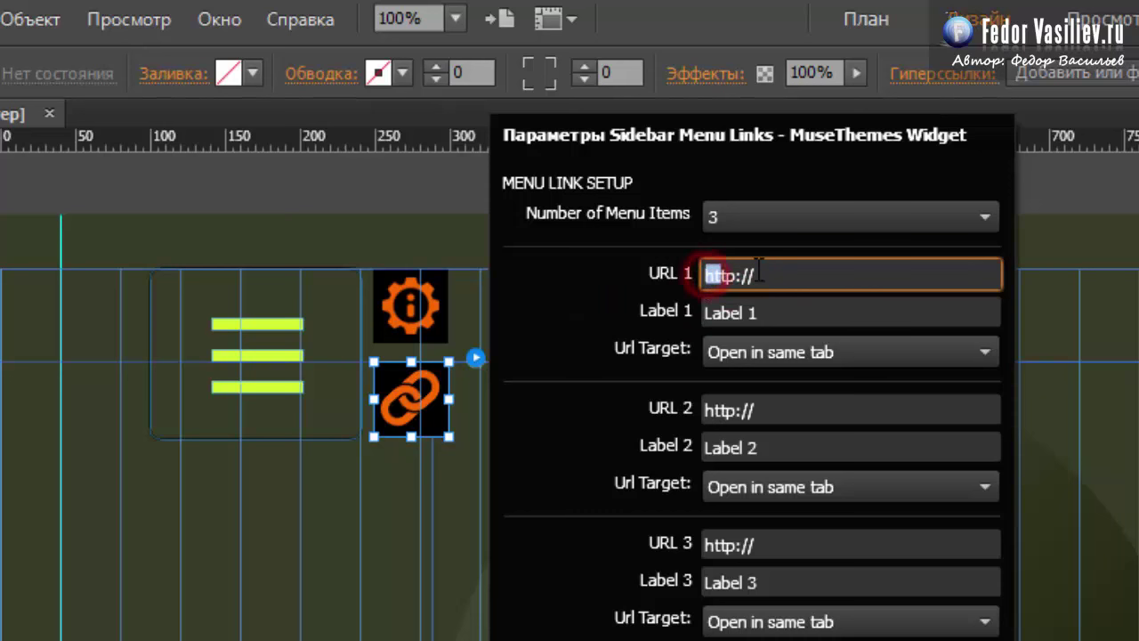
left_click_drag(709, 275, 867, 280)
left_click(860, 276)
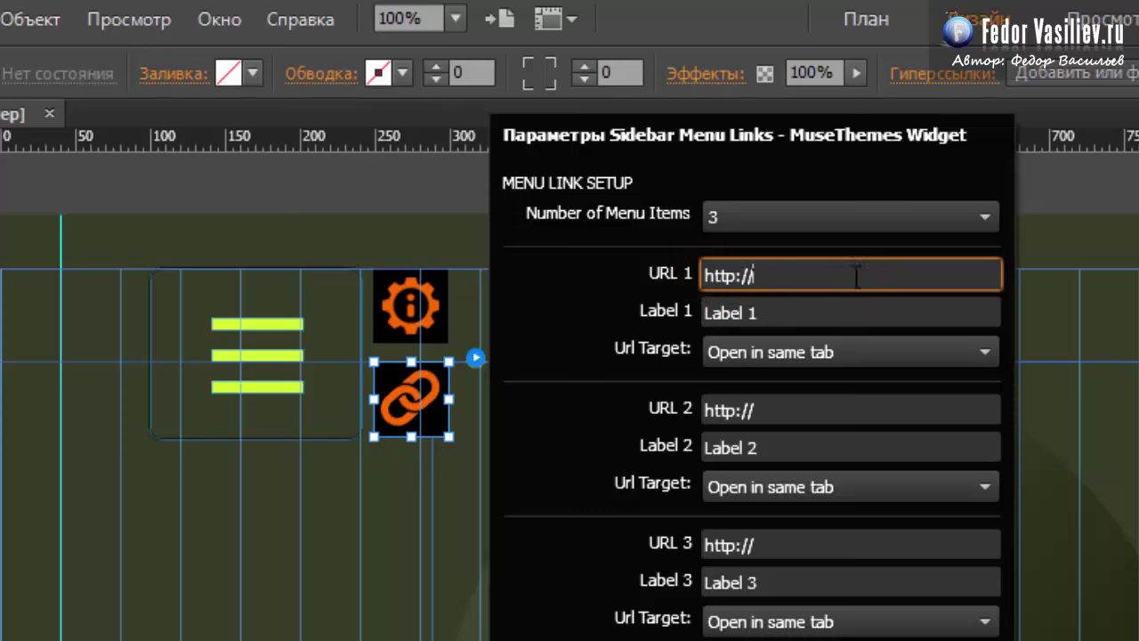
left_click(762, 275)
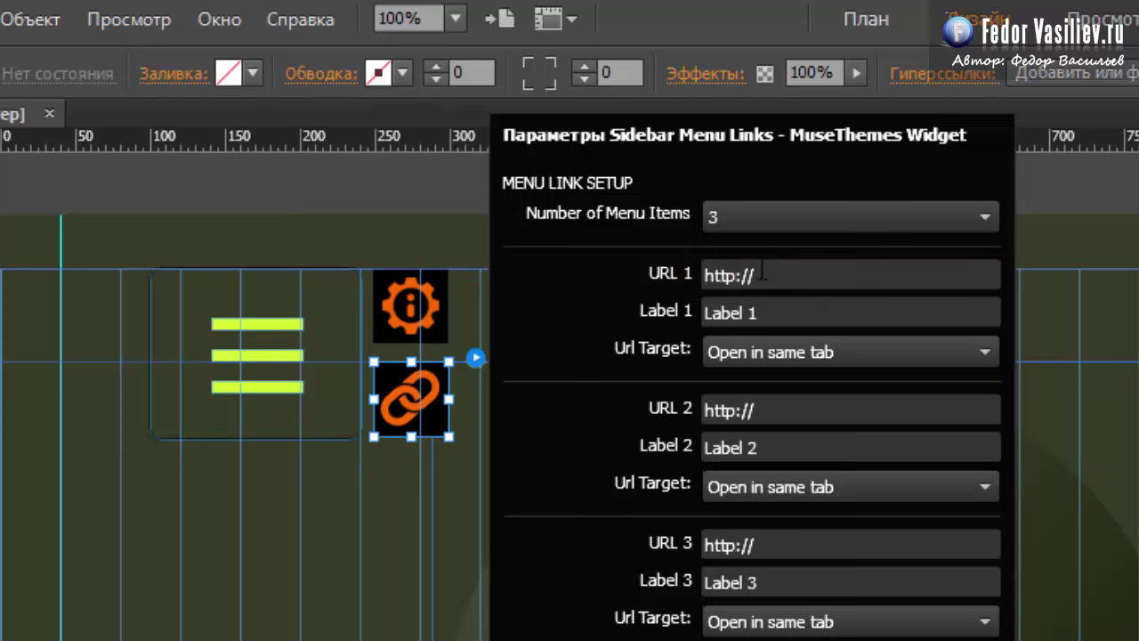
left_click(770, 275)
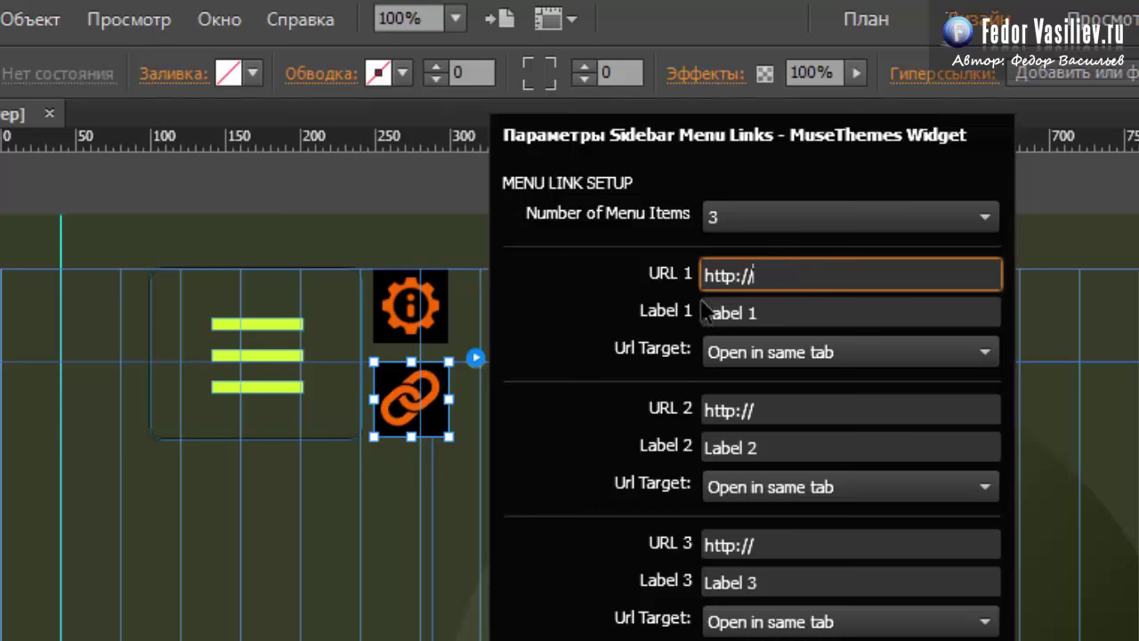
left_click(774, 278)
key("BackSpace")
key("BackSpace")
key("BackSpace")
key("BackSpace")
key("BackSpace")
key("BackSpace")
key("BackSpace")
type("http://fedorvasiliev.ru")
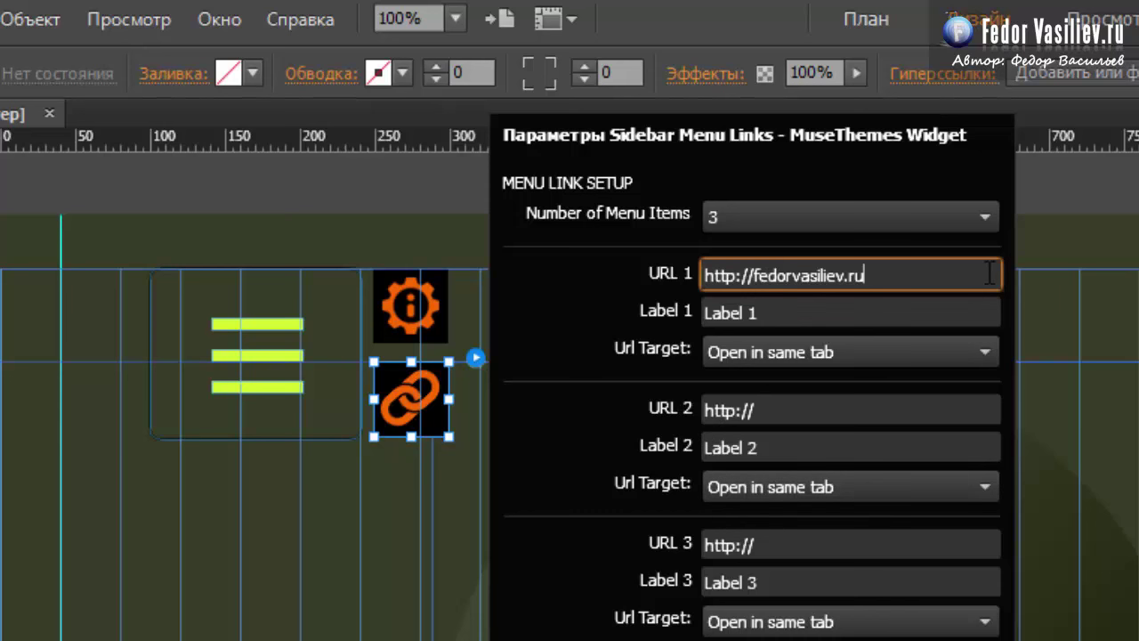
key("Return")
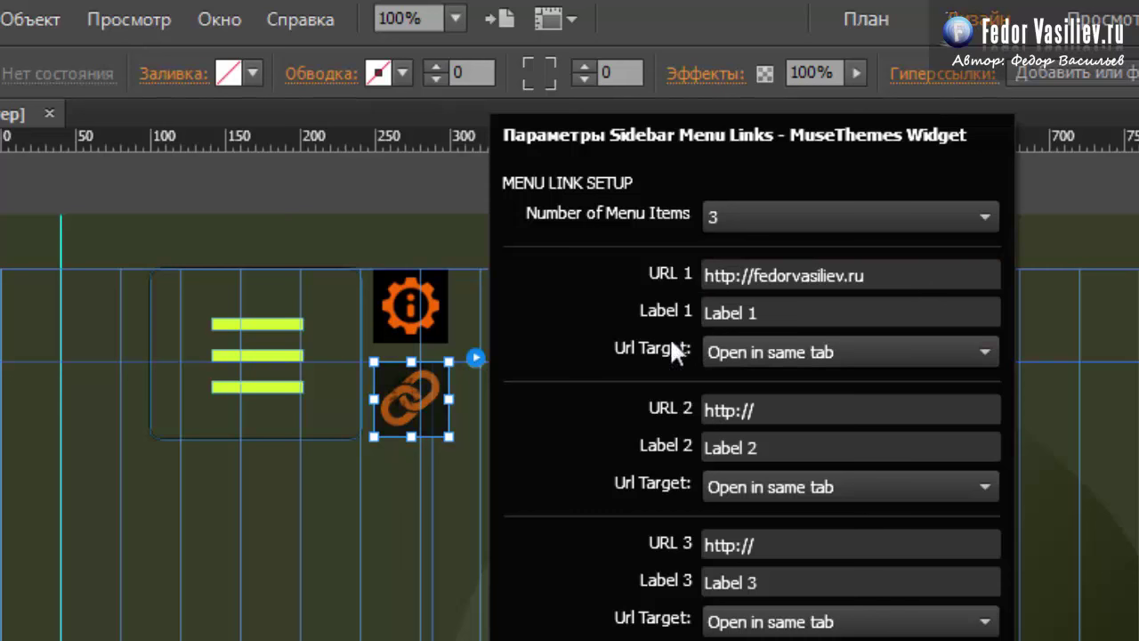
Step: Replace the Label 1 text of the first menu link with "Школа Федора"
left_click(750, 314)
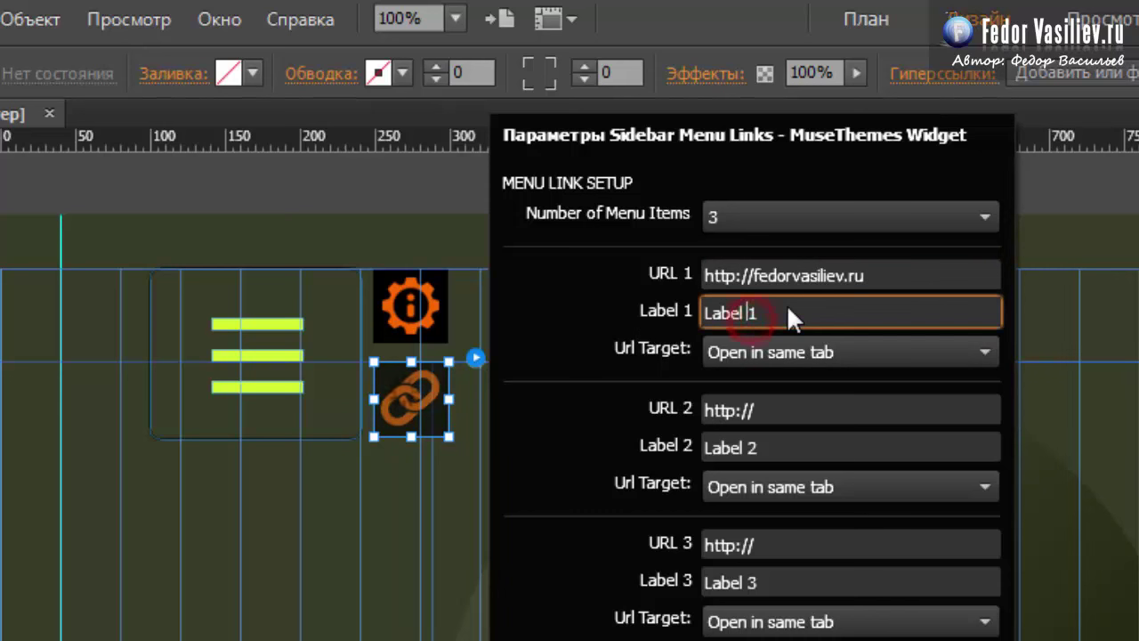
left_click_drag(787, 307, 660, 301)
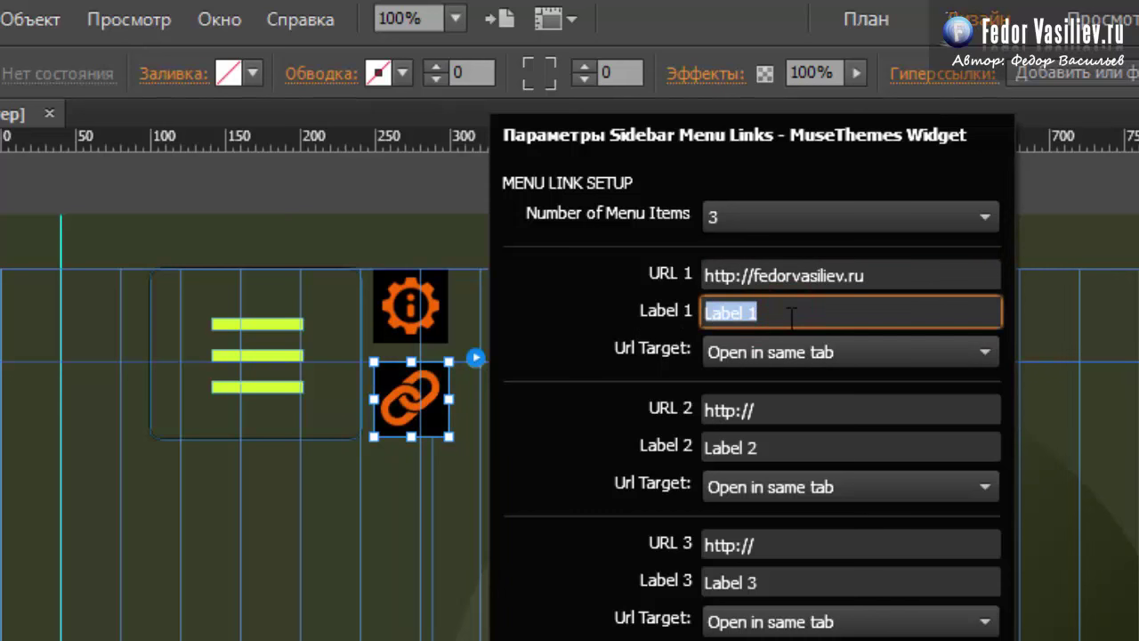
type("Школа Федора")
Step: Set the first menu link's Url Target to Open in new tab
left_click(738, 352)
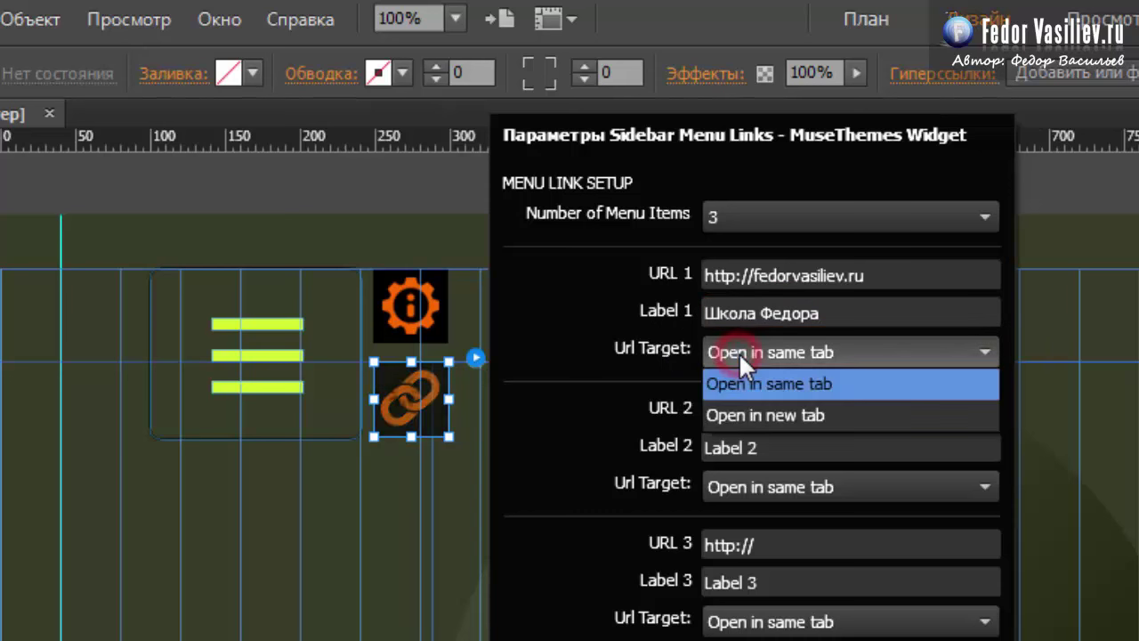
left_click(738, 351)
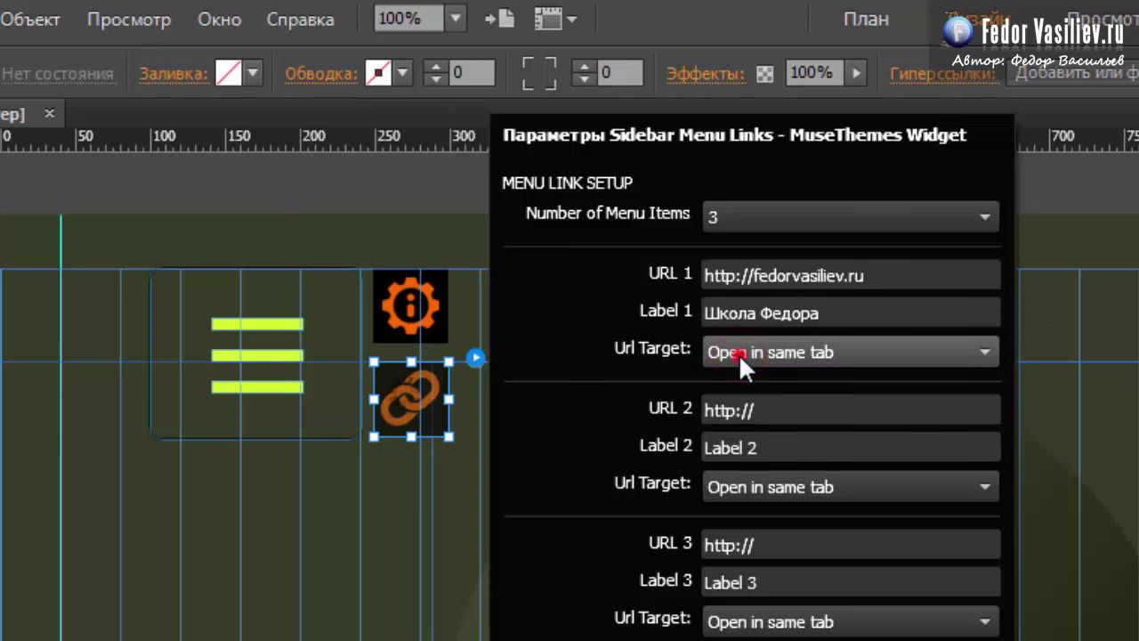
left_click(739, 354)
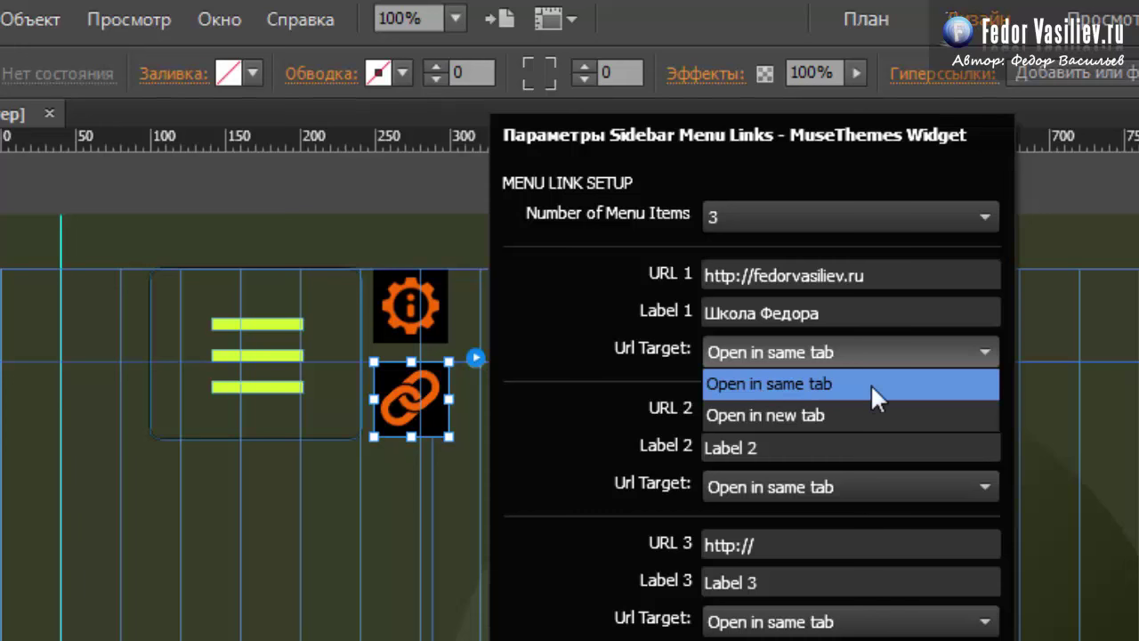
left_click(746, 415)
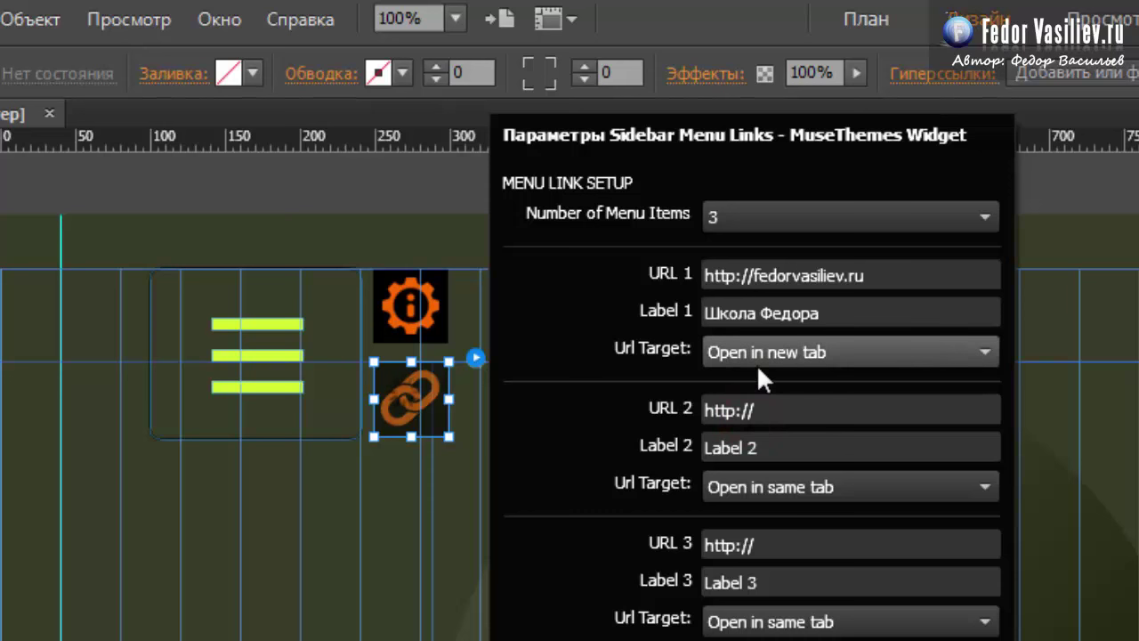
left_click(757, 364)
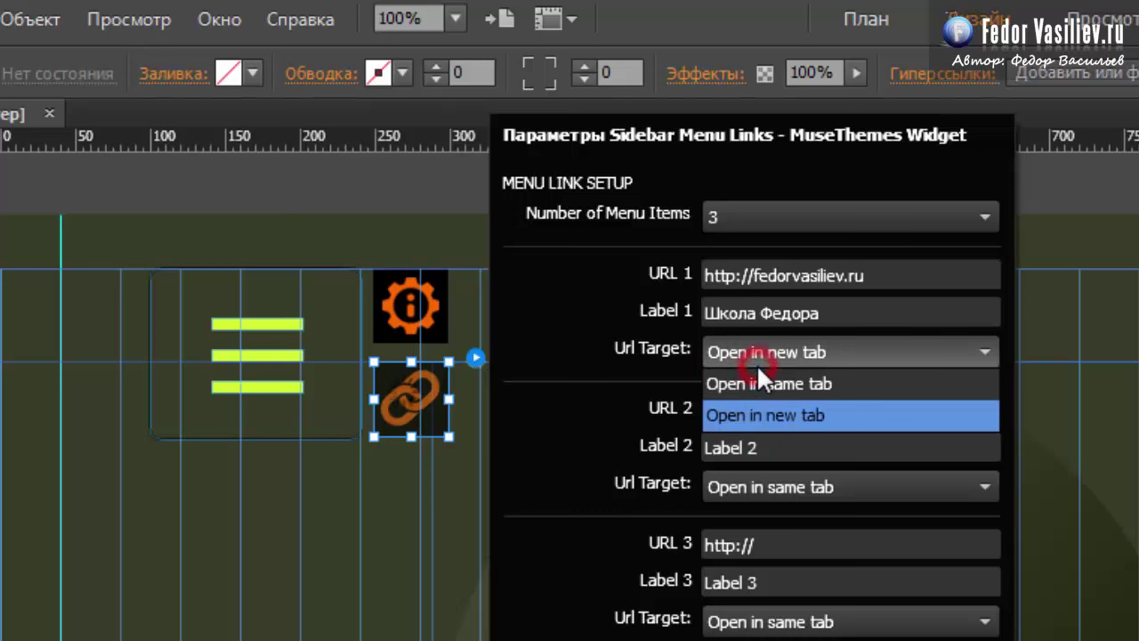
left_click(783, 417)
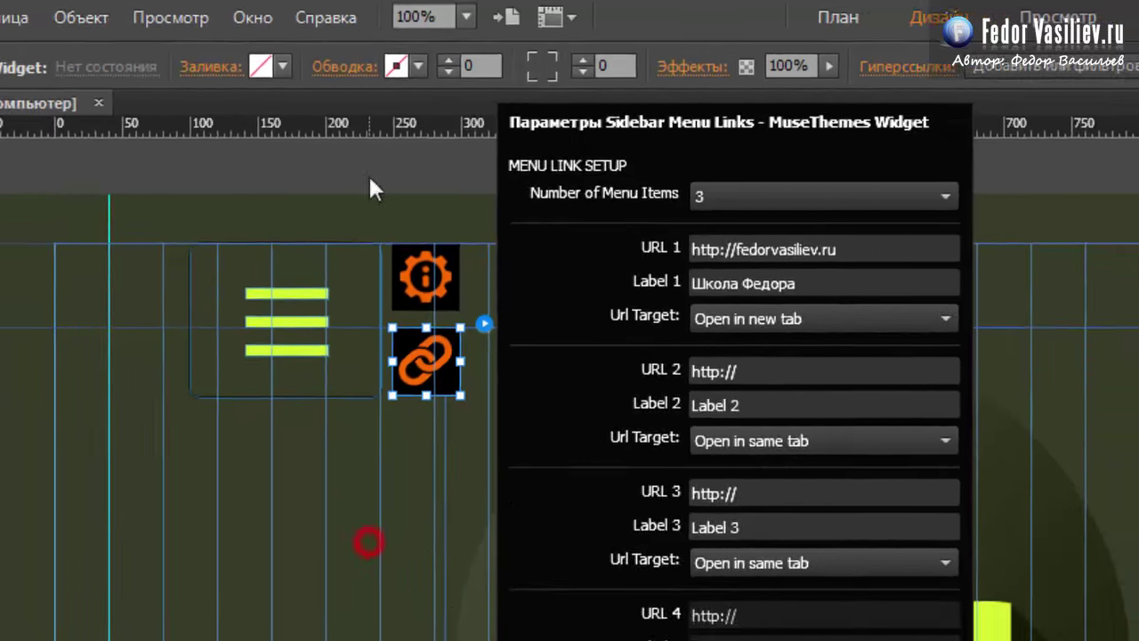
Step: Preview the page in a browser, test the "Школа Федора" link in the sidebar menu and close the menu again
left_click(369, 174)
left_click(51, 10)
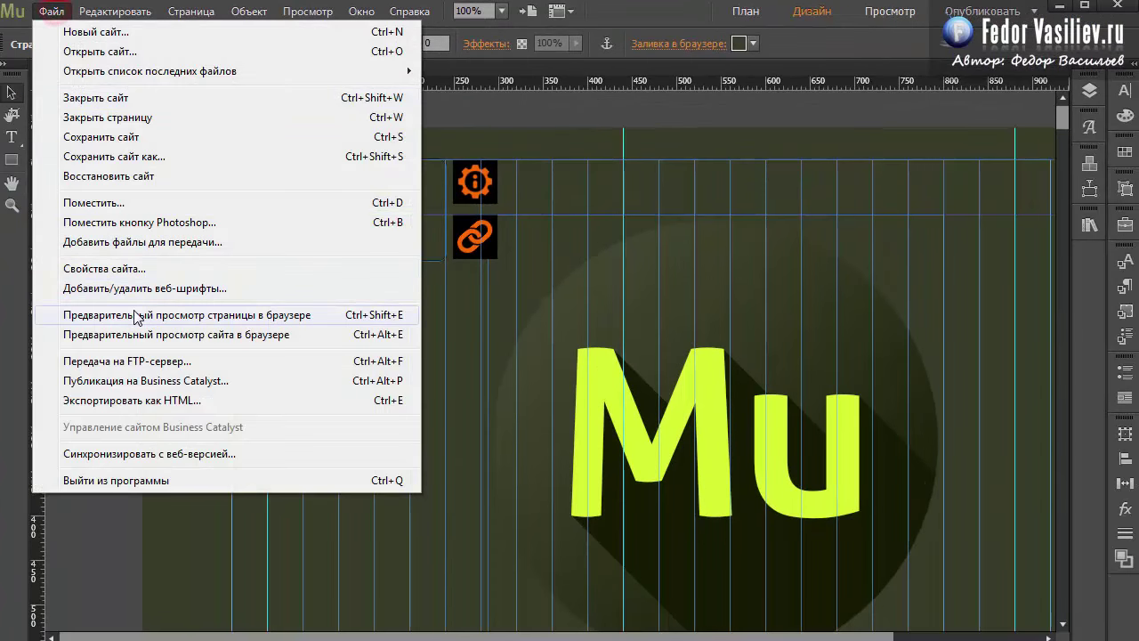
left_click(135, 315)
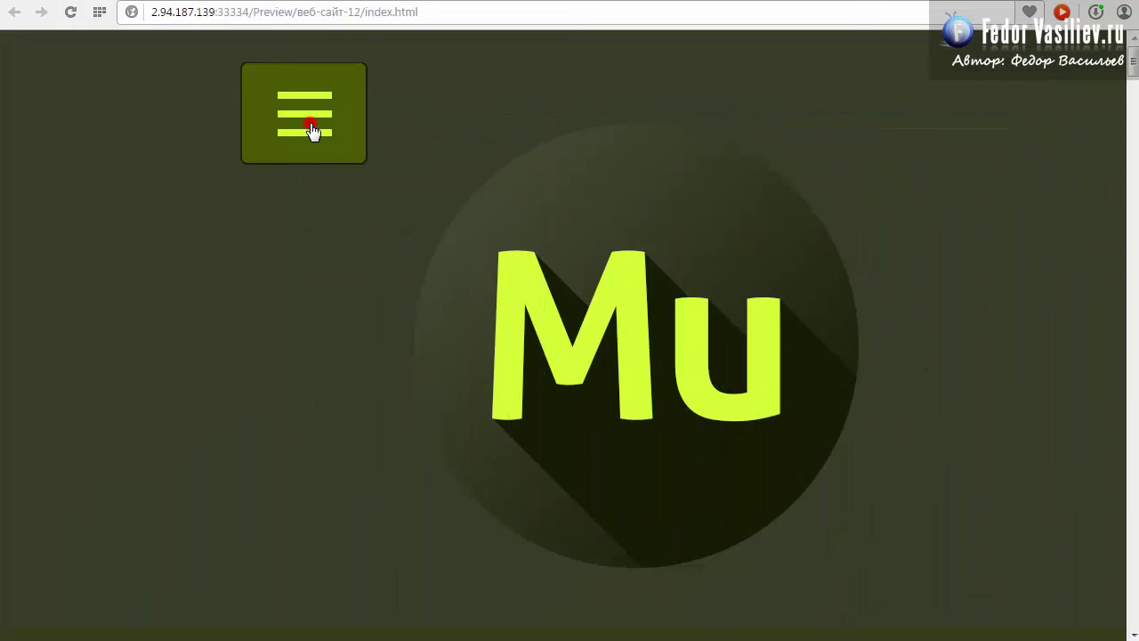
left_click(311, 127)
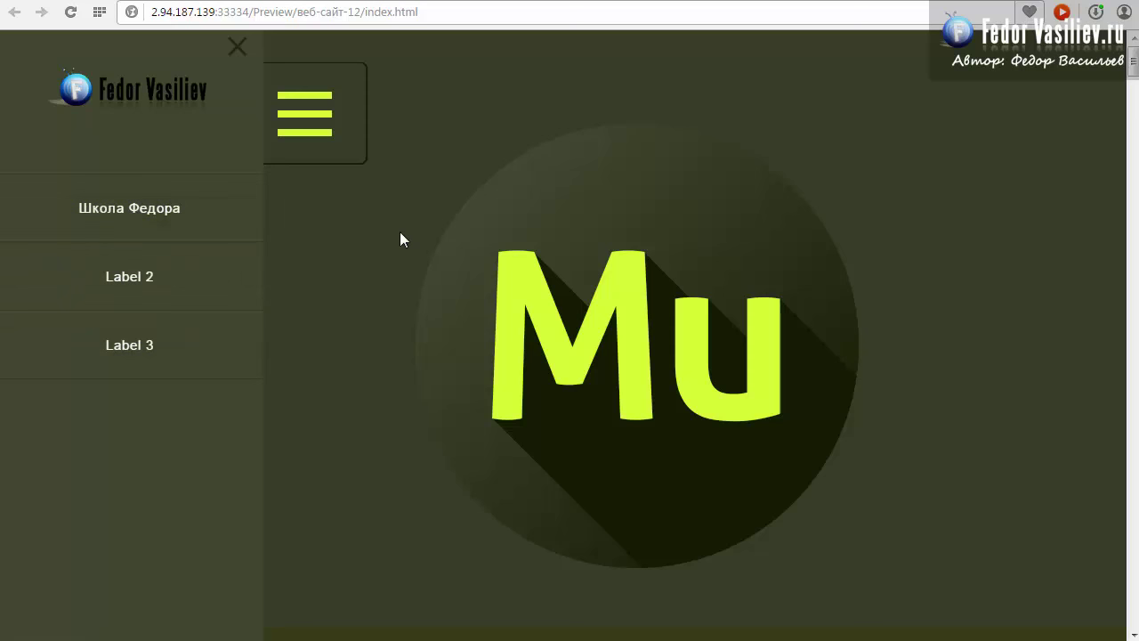
left_click(135, 208)
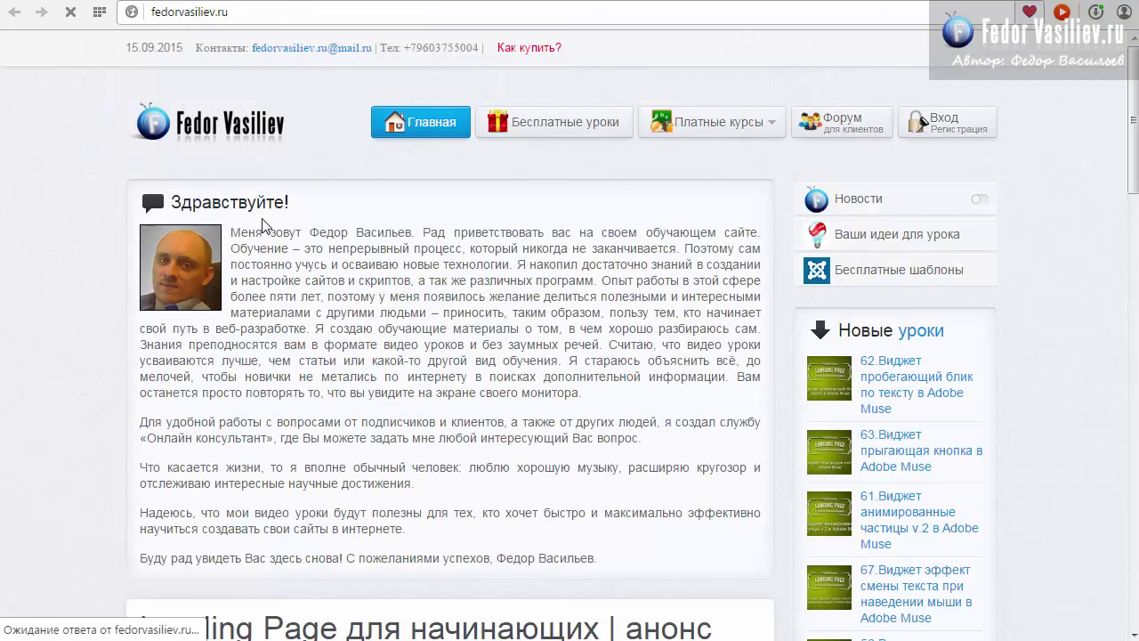
scroll(337, 248, "down", 3)
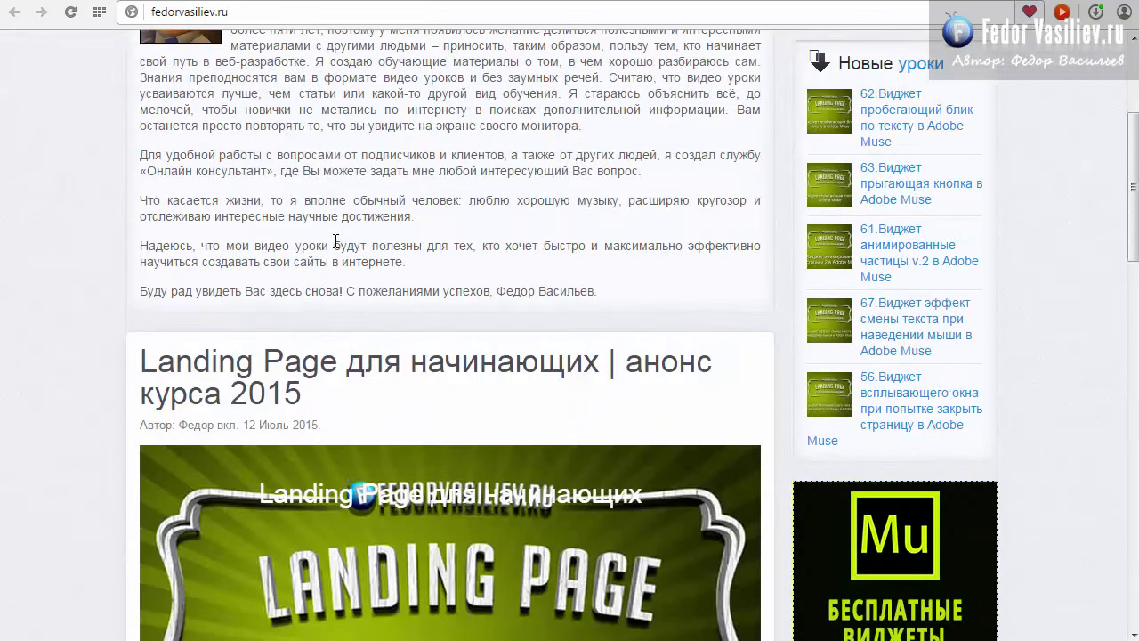
scroll(337, 242, "up", 3)
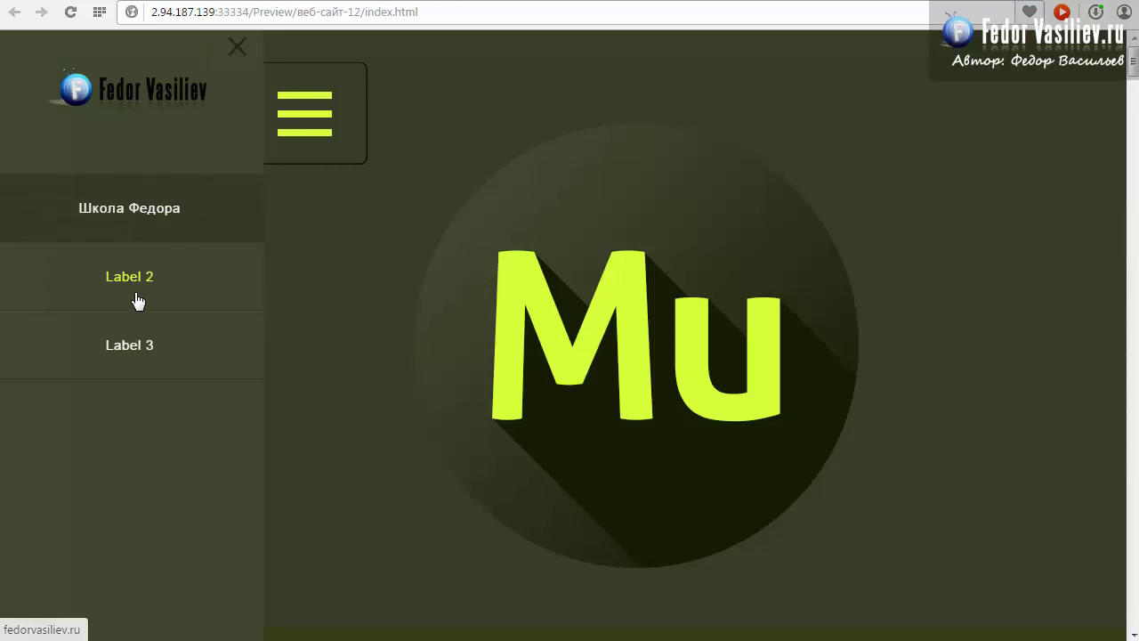
left_click(236, 49)
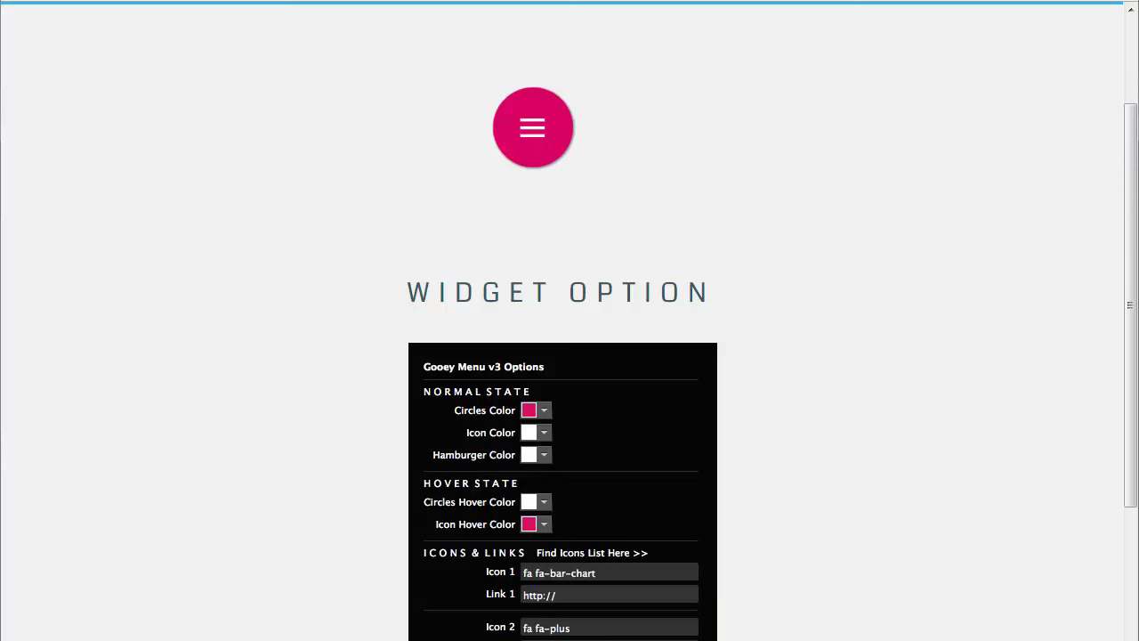
Step: Try the Gooey Menu v3 and v2 widget demos and examine the hover effect of the Clip-Path Animation demo
left_click(531, 132)
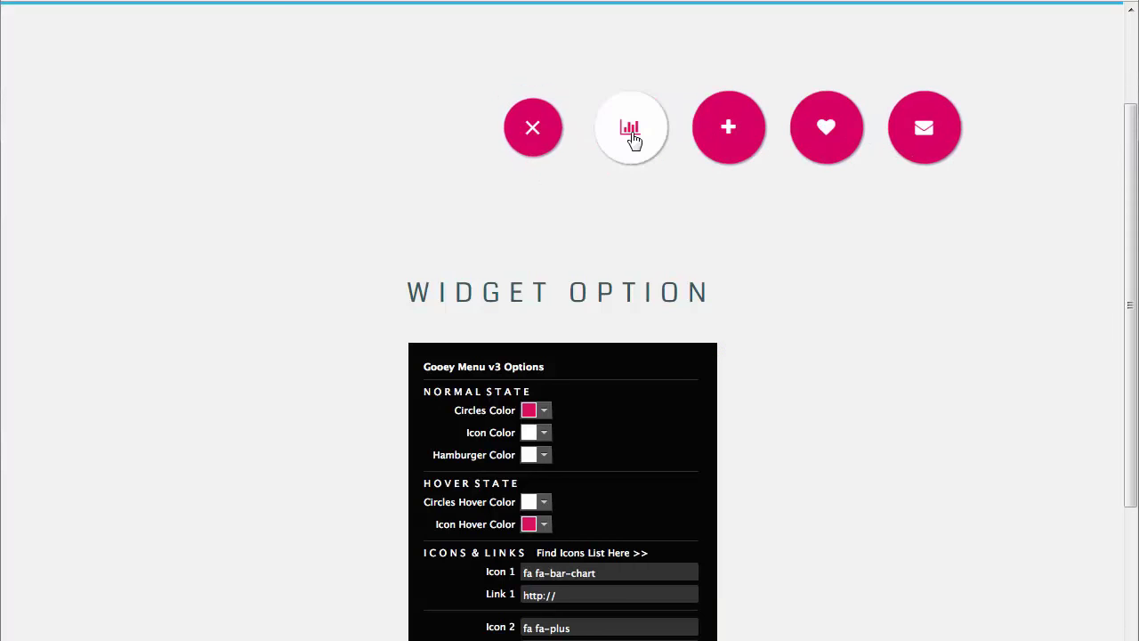
left_click(525, 133)
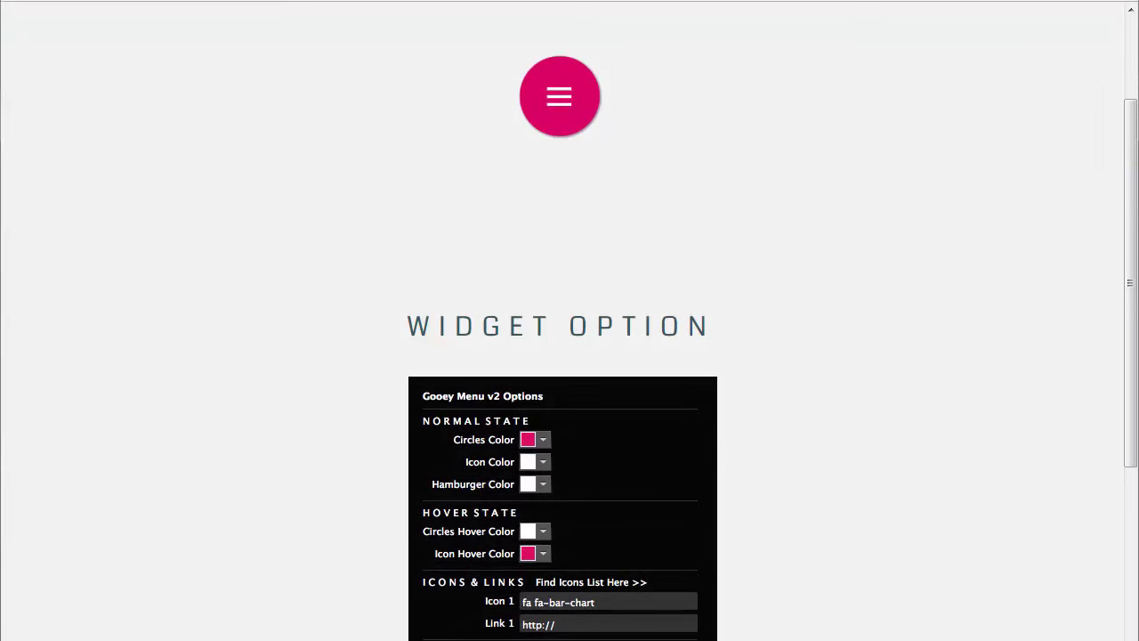
left_click(544, 96)
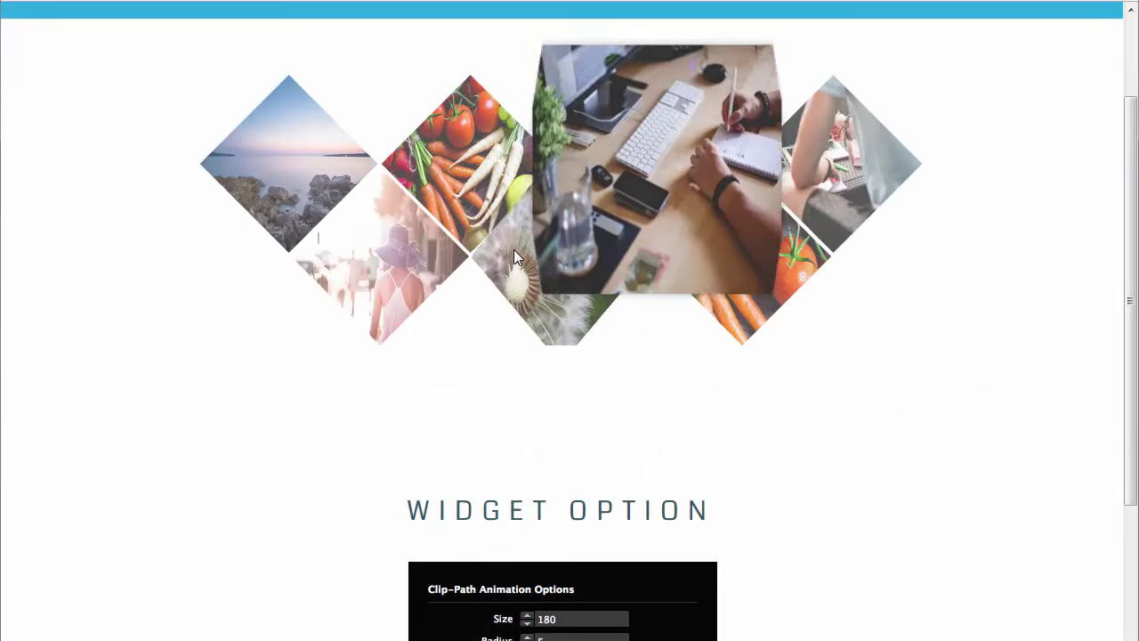
mouse_move(468, 116)
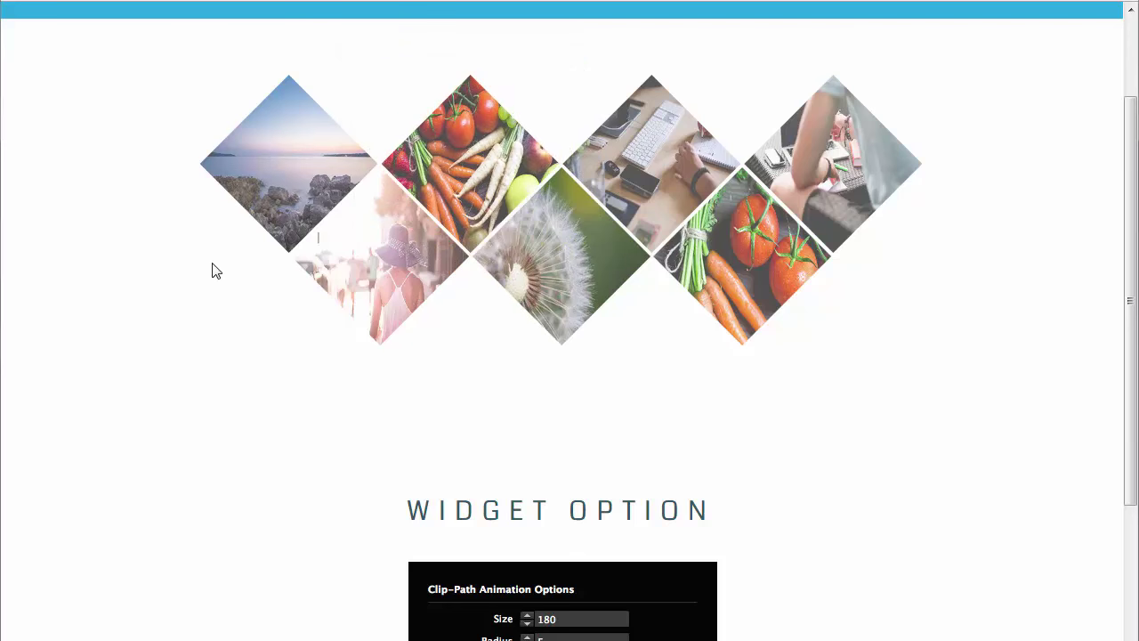
mouse_move(274, 181)
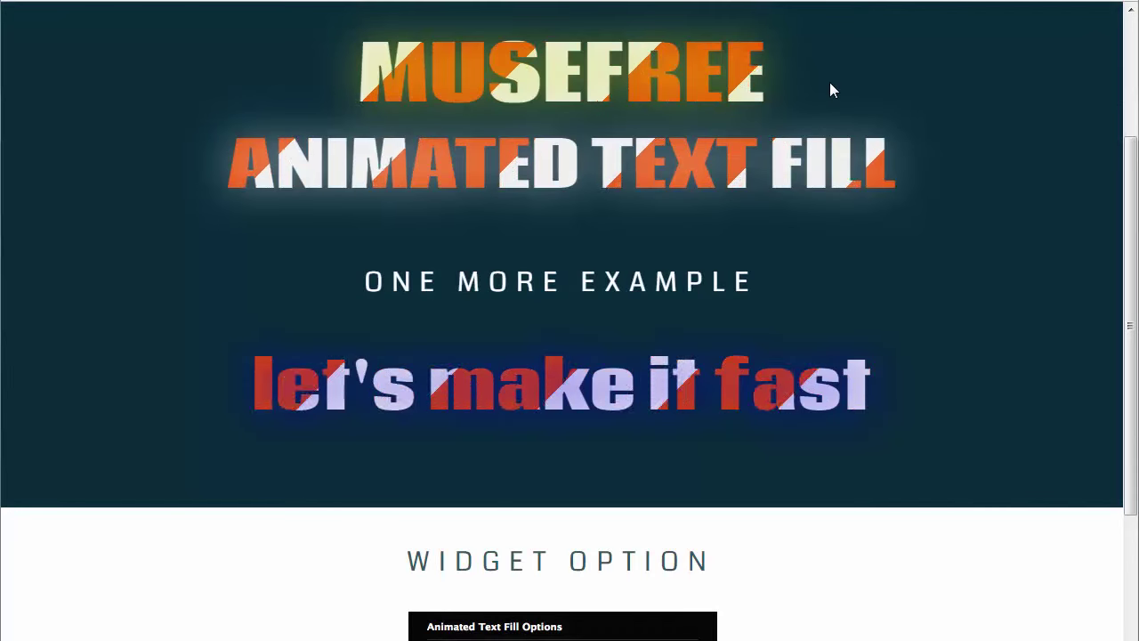